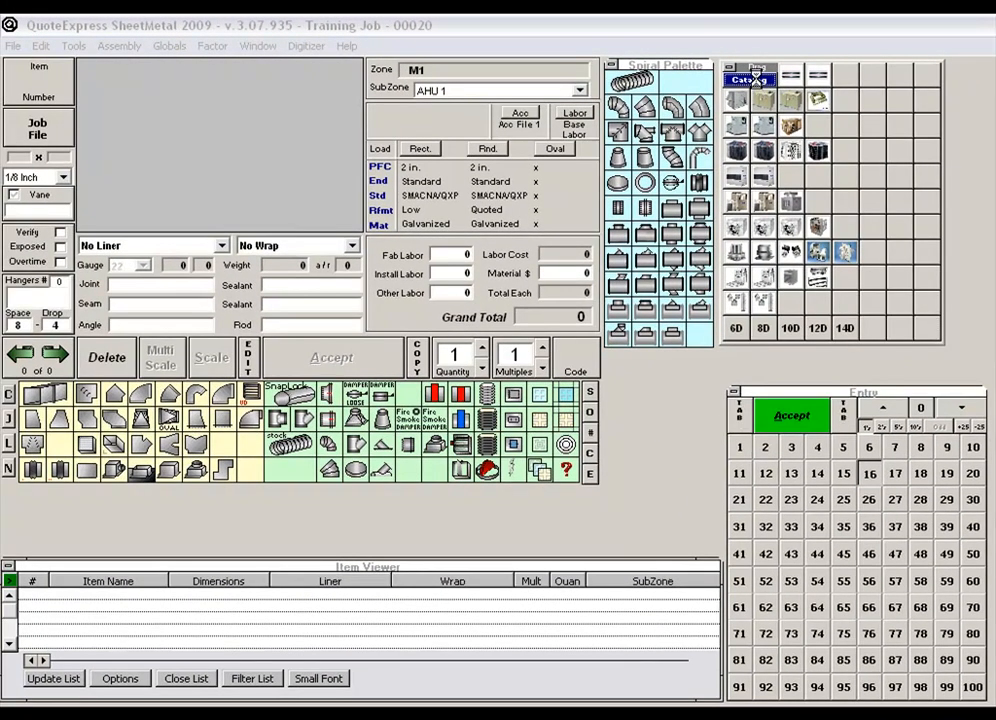
# Step: Add the 7.5-Ton Air Handling Unit from the catalog's Air Handlers group in the Air Handling Units category
pyautogui.click(605, 106)
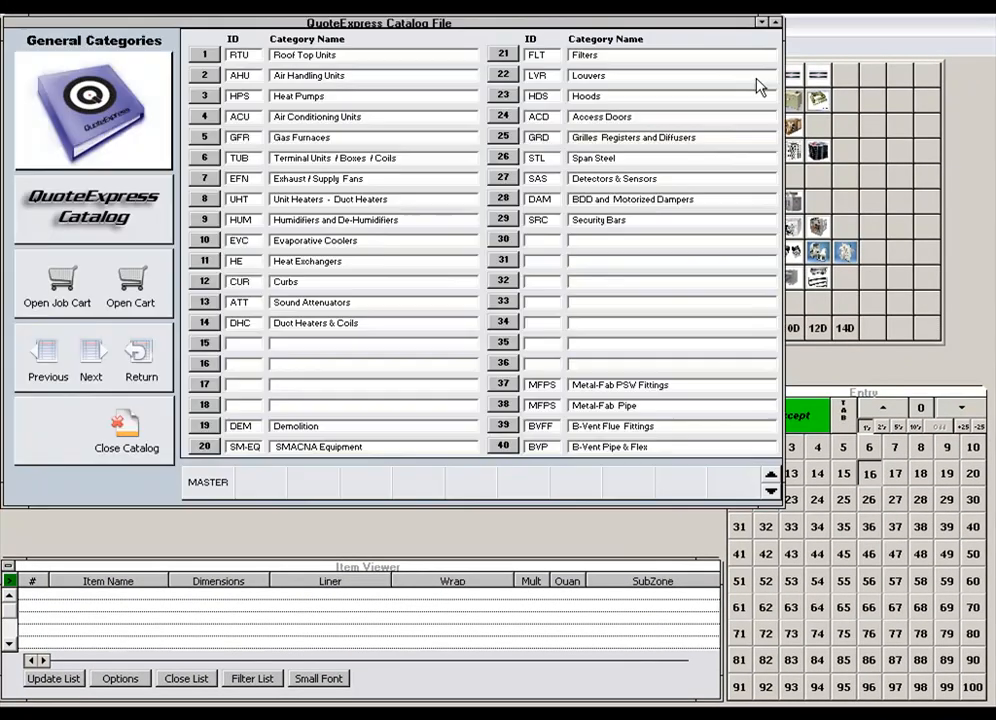
pyautogui.click(205, 75)
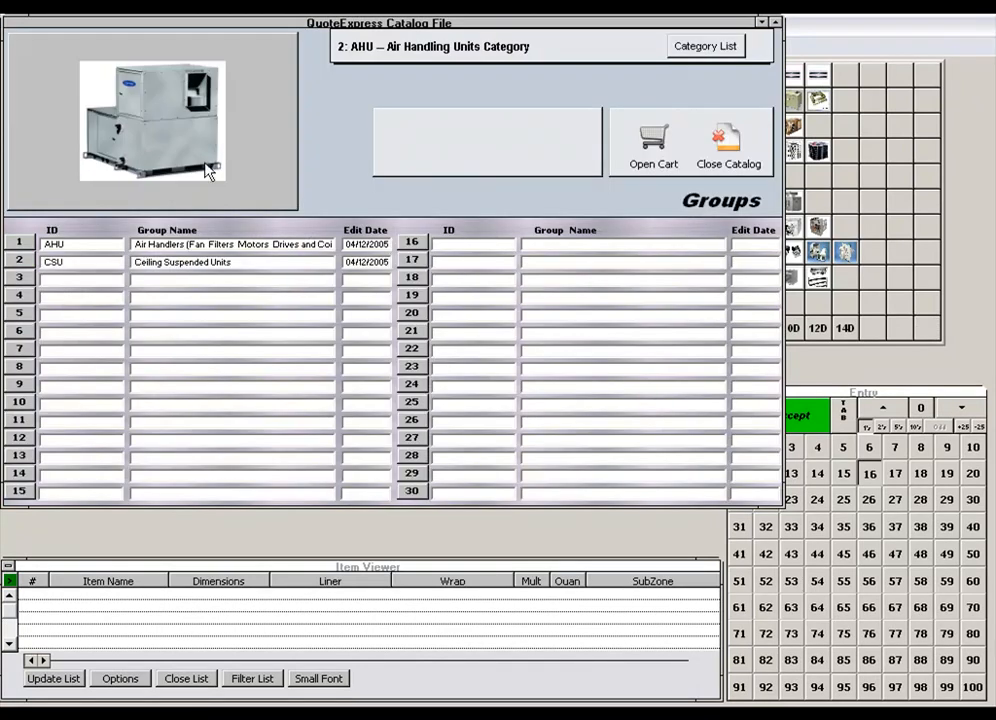
pyautogui.click(22, 244)
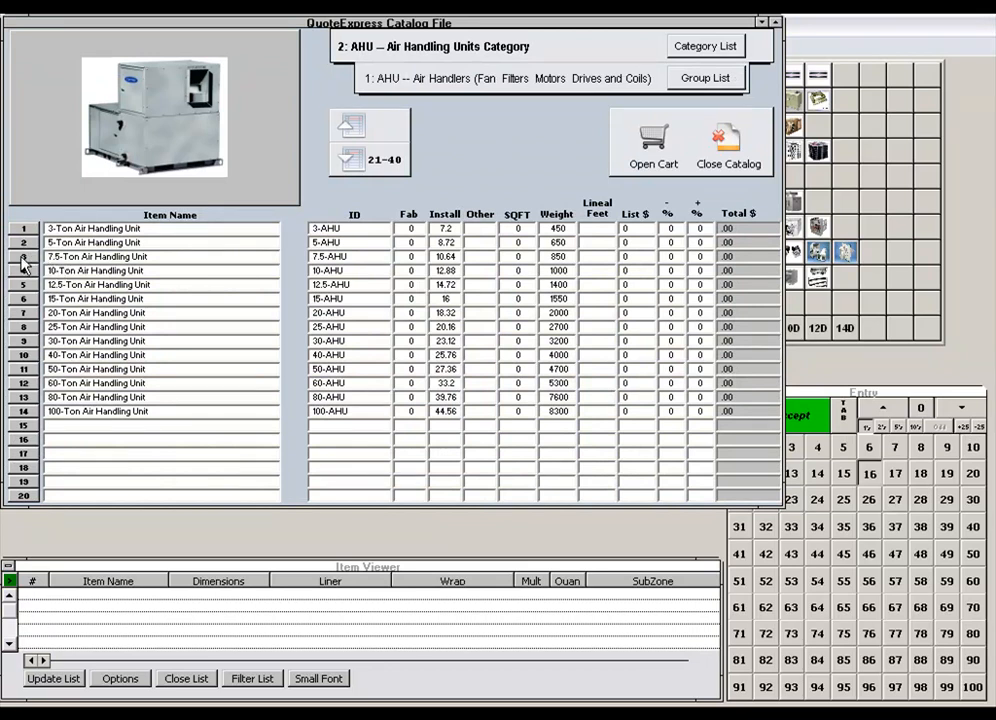
pyautogui.click(22, 260)
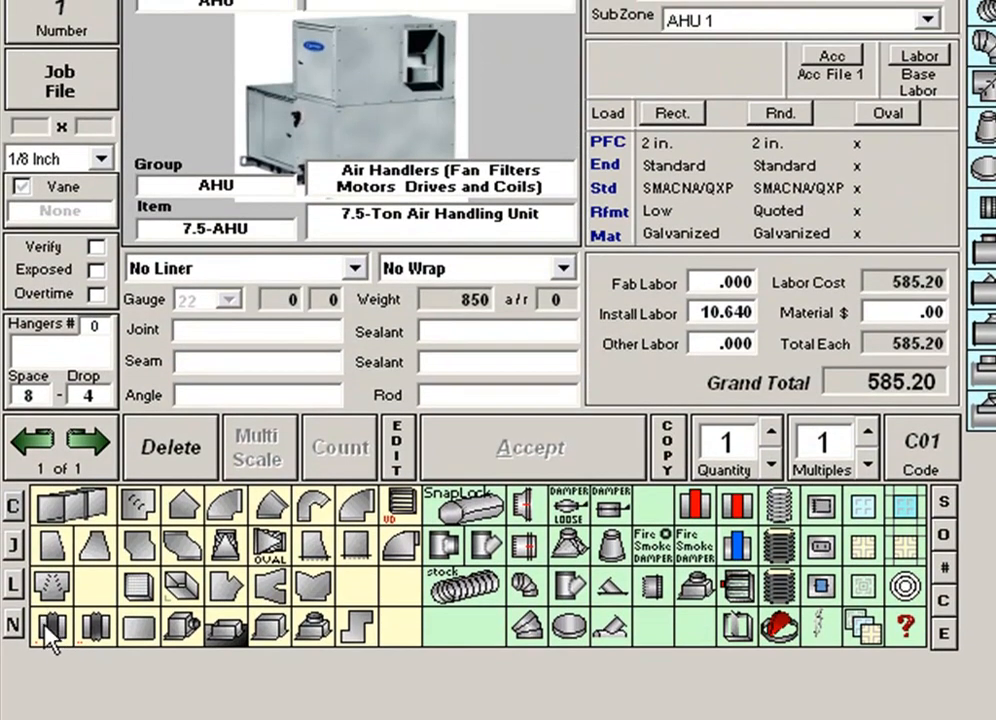
# Step: Add a Duro Dyne Neoprene canvas connector with a width of 48 and a height of 36 inches
pyautogui.click(45, 633)
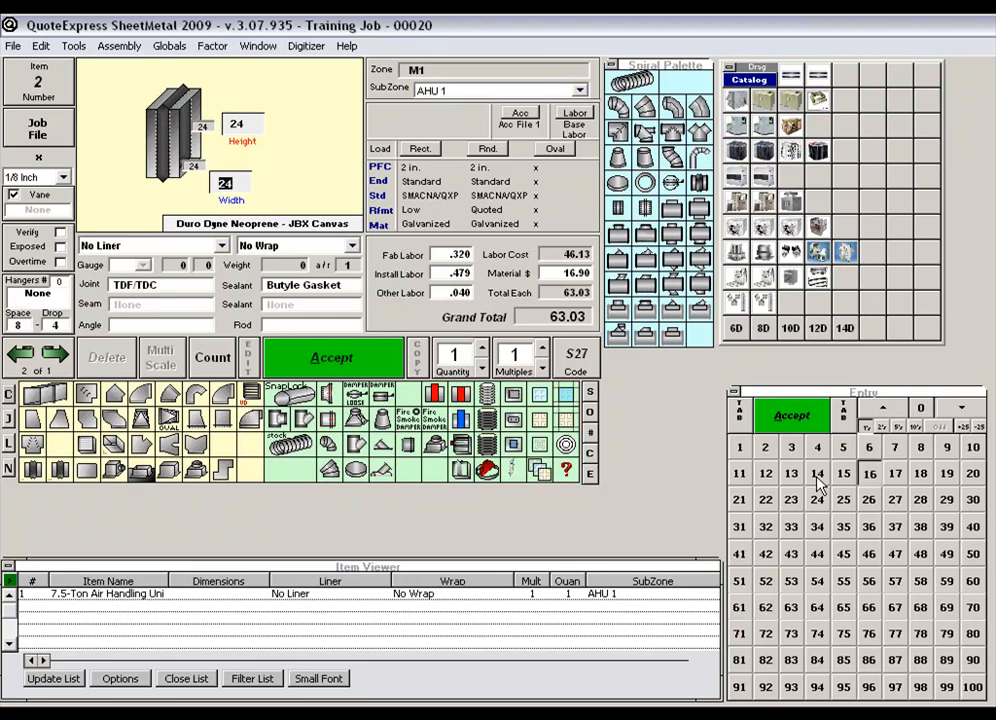
pyautogui.click(921, 555)
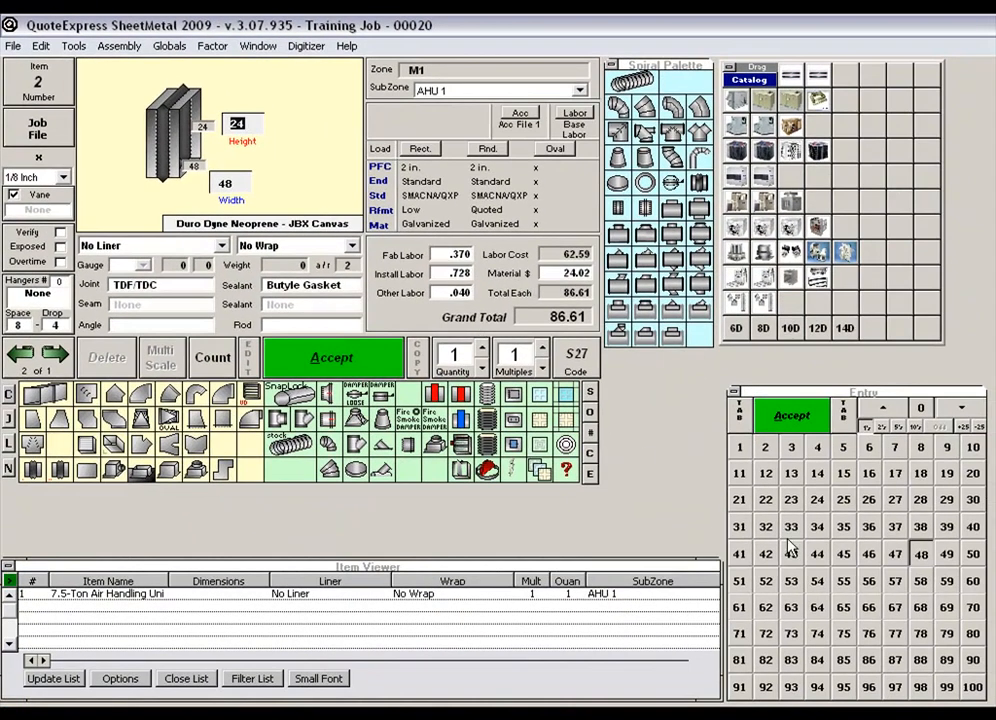
pyautogui.click(869, 526)
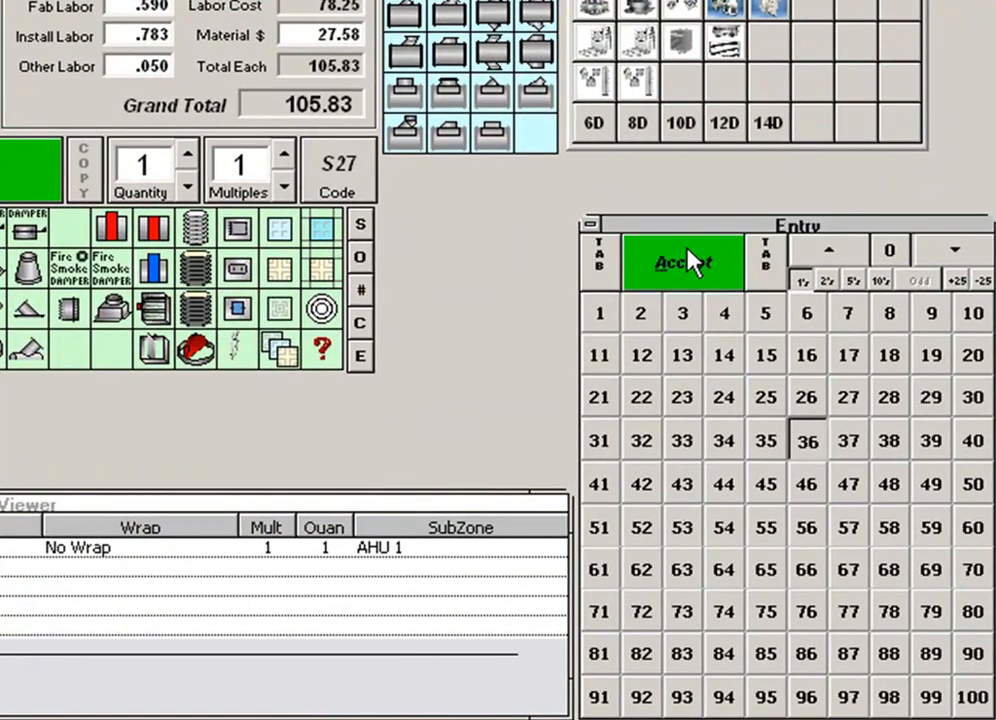
pyautogui.click(695, 262)
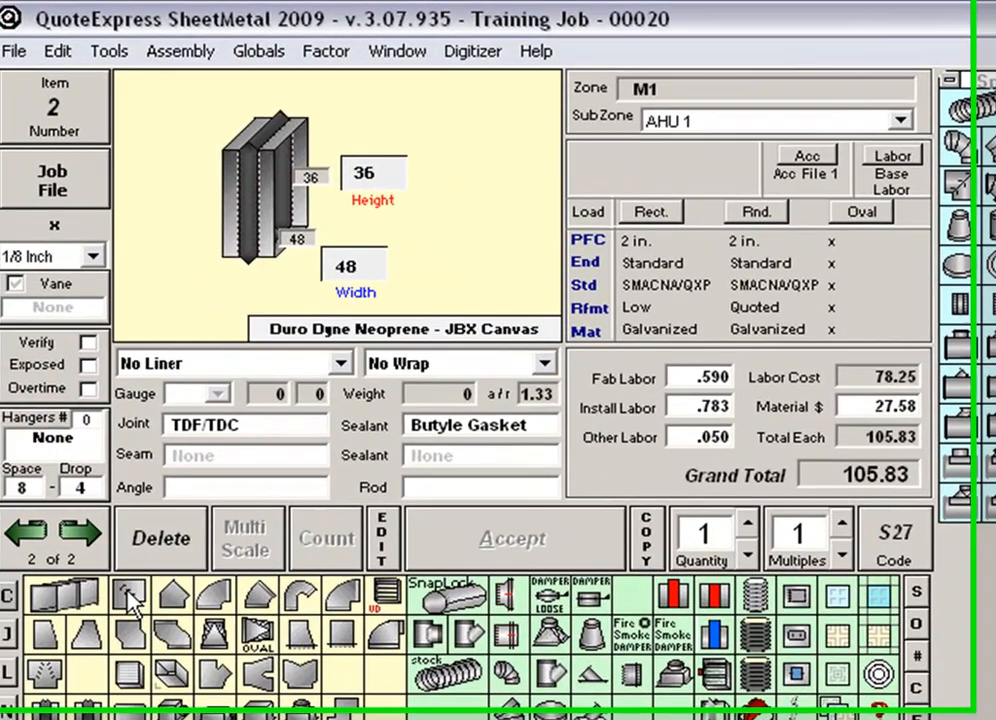
# Step: Add a 90-degree square elbow with its width and height swapped to 36 by 48 inches
pyautogui.click(133, 603)
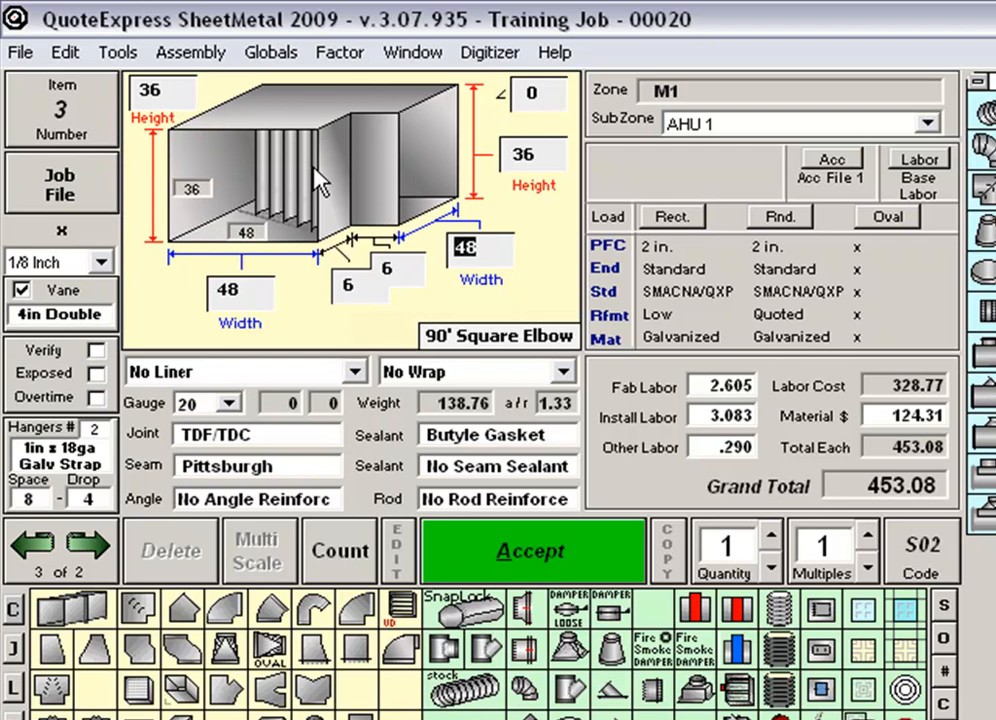
pyautogui.click(513, 345)
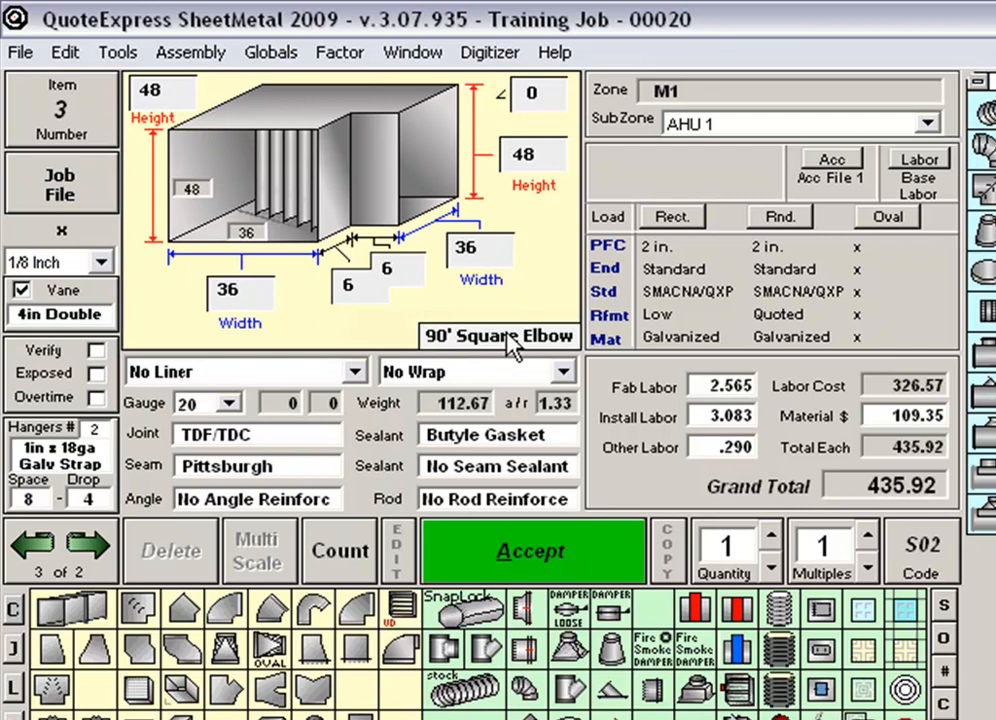
pyautogui.click(508, 338)
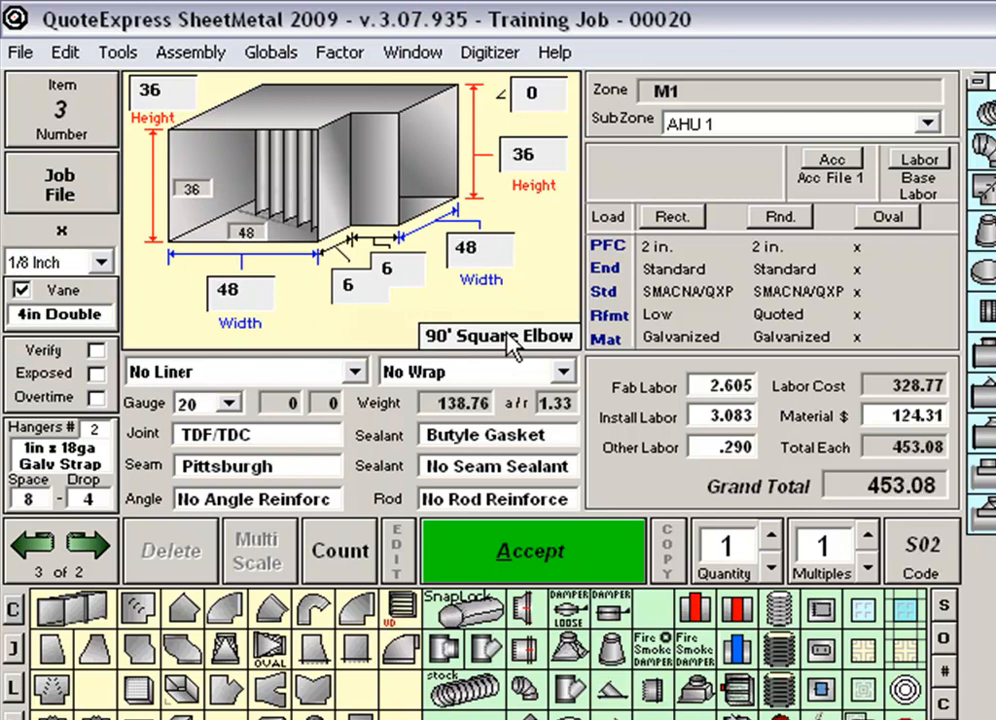
pyautogui.click(512, 344)
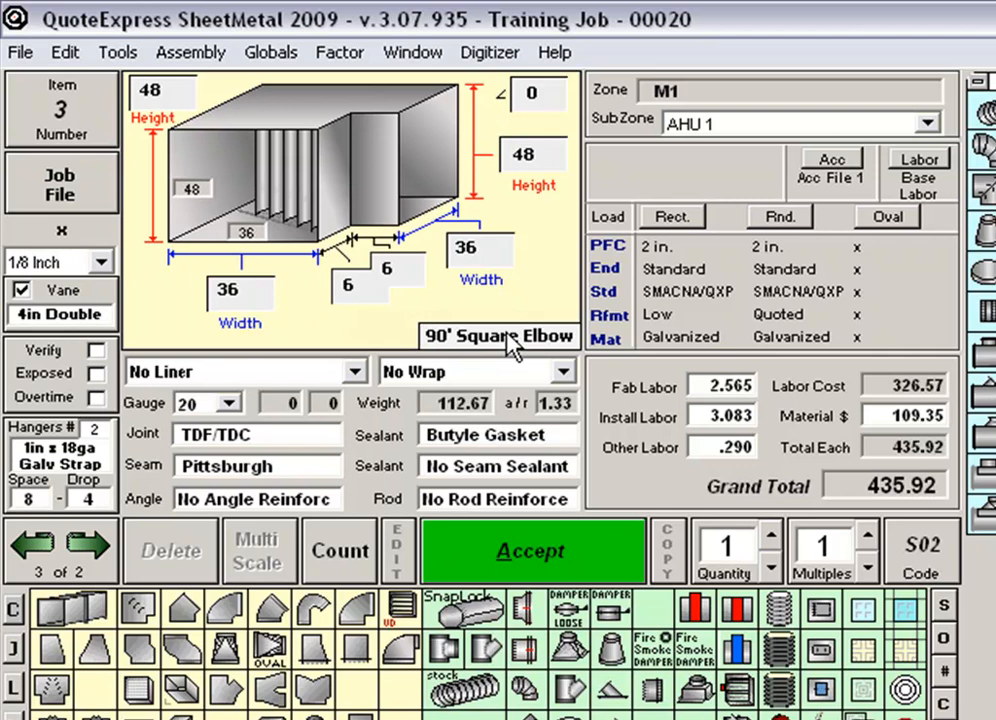
pyautogui.click(496, 546)
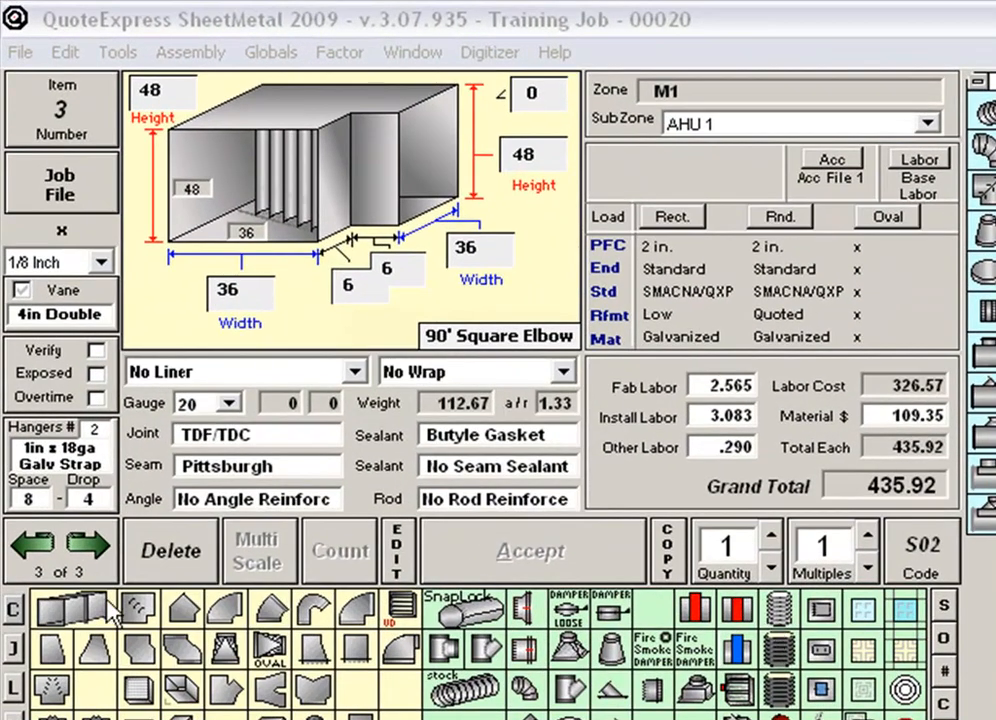
# Step: Add a straight rectangular duct 48 inches wide, 36 inches high and 15 feet 0 inches long
pyautogui.click(73, 608)
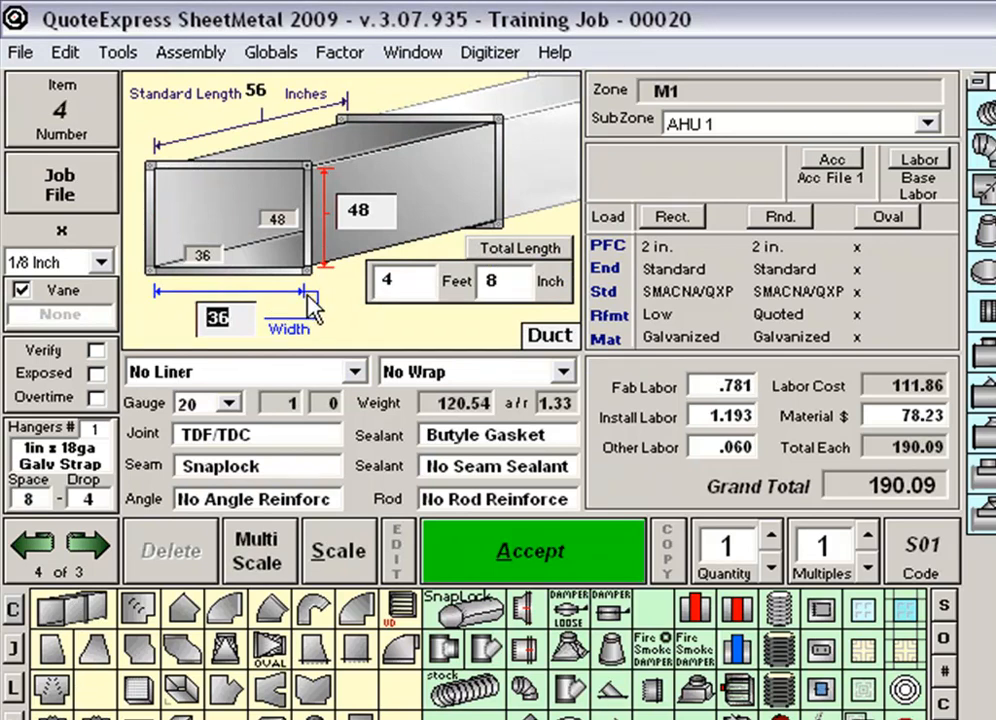
pyautogui.click(548, 338)
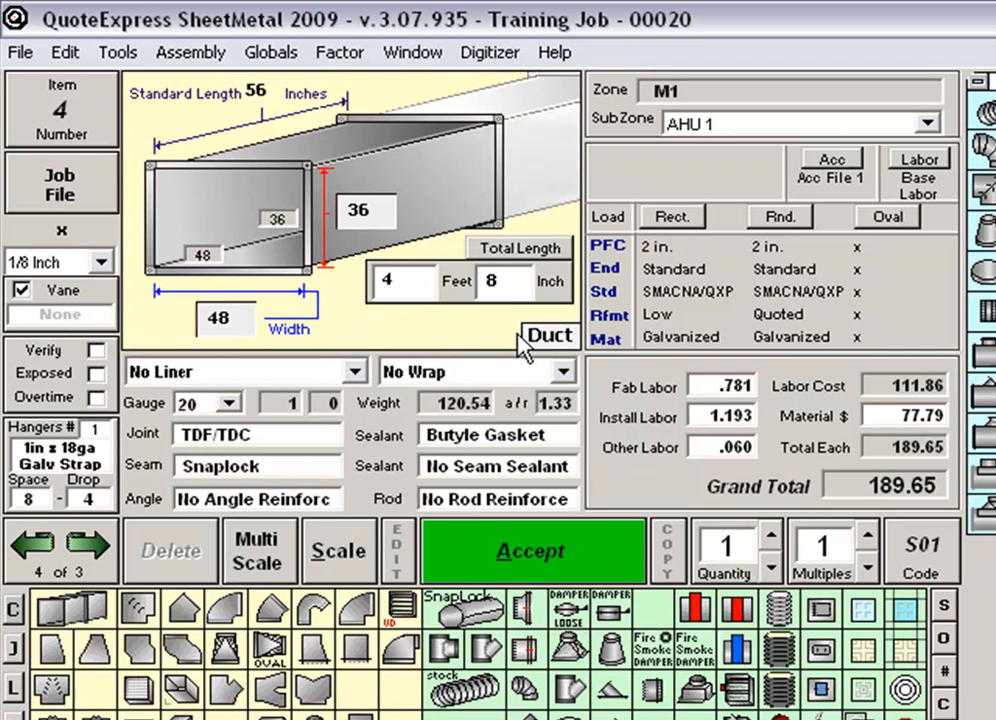
pyautogui.click(416, 285)
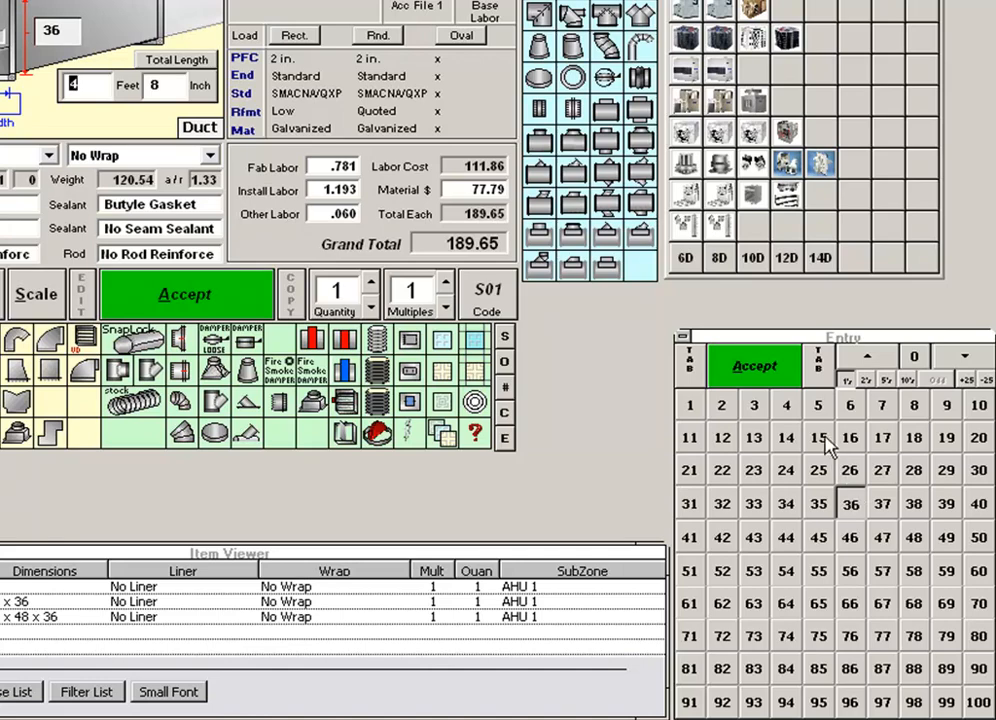
pyautogui.click(818, 438)
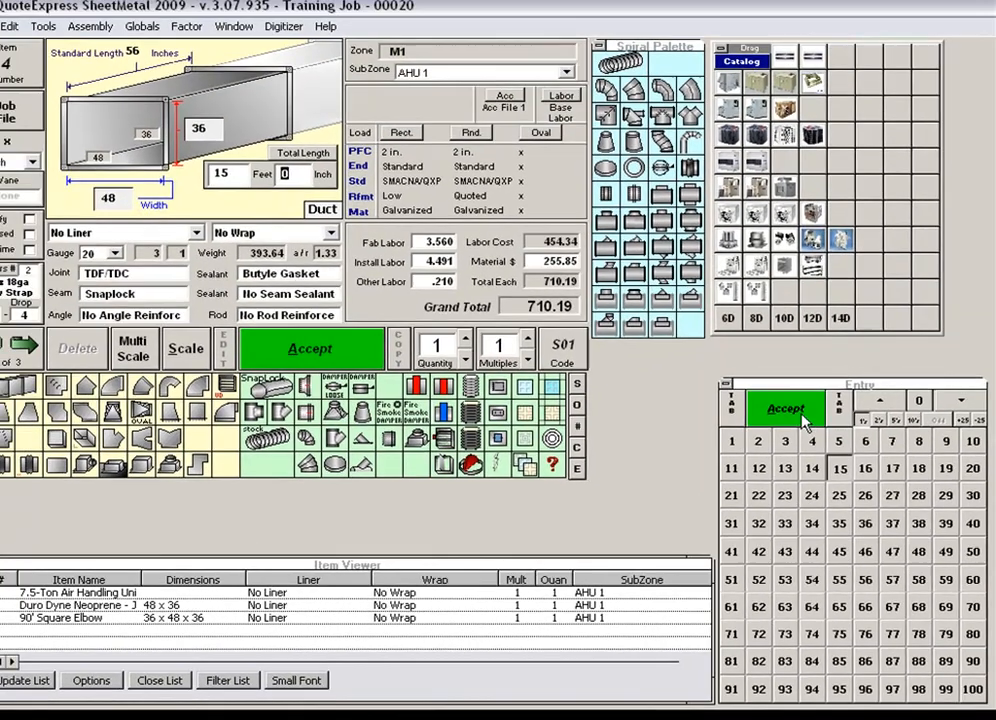
pyautogui.click(802, 416)
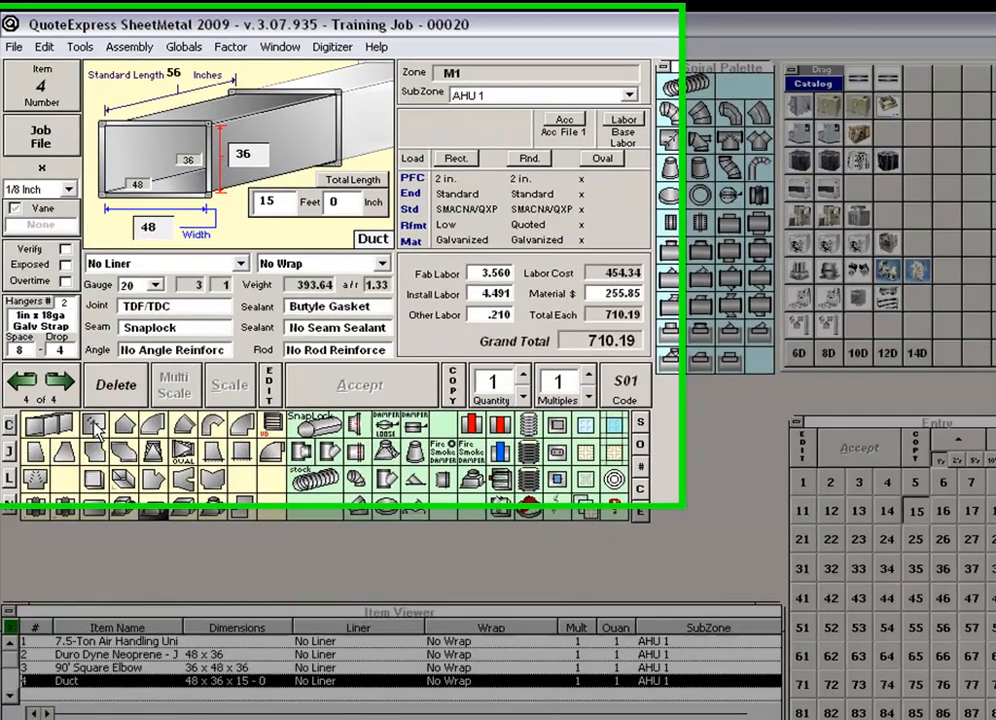
# Step: Add another 90-degree square elbow after the 15-foot duct, flipped to 36 inches wide by 48 inches high
pyautogui.click(89, 396)
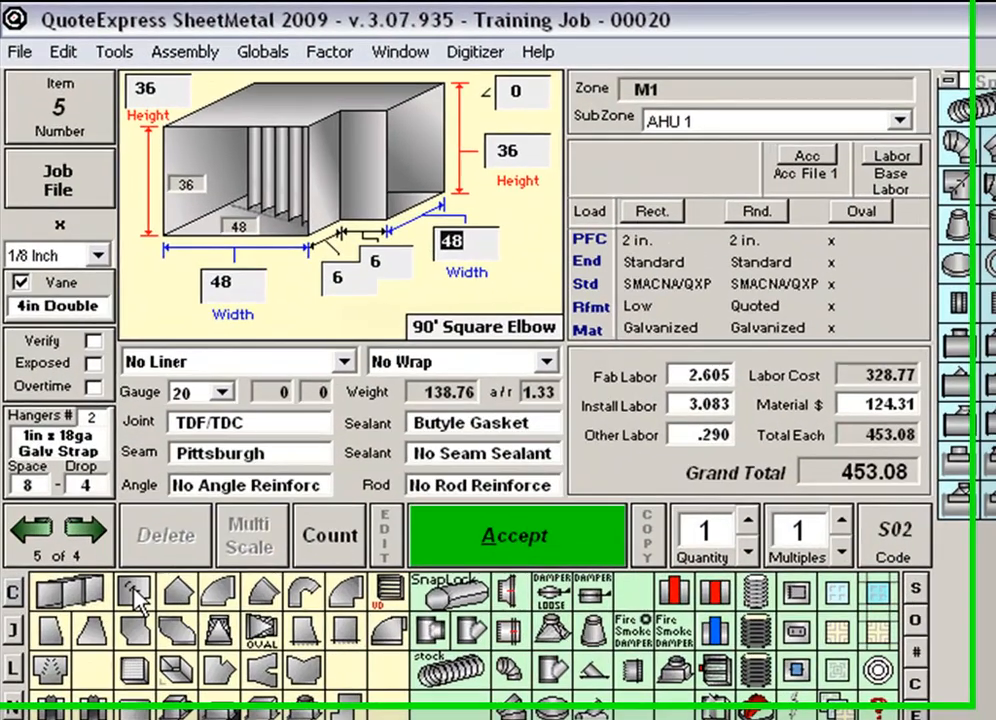
pyautogui.click(449, 334)
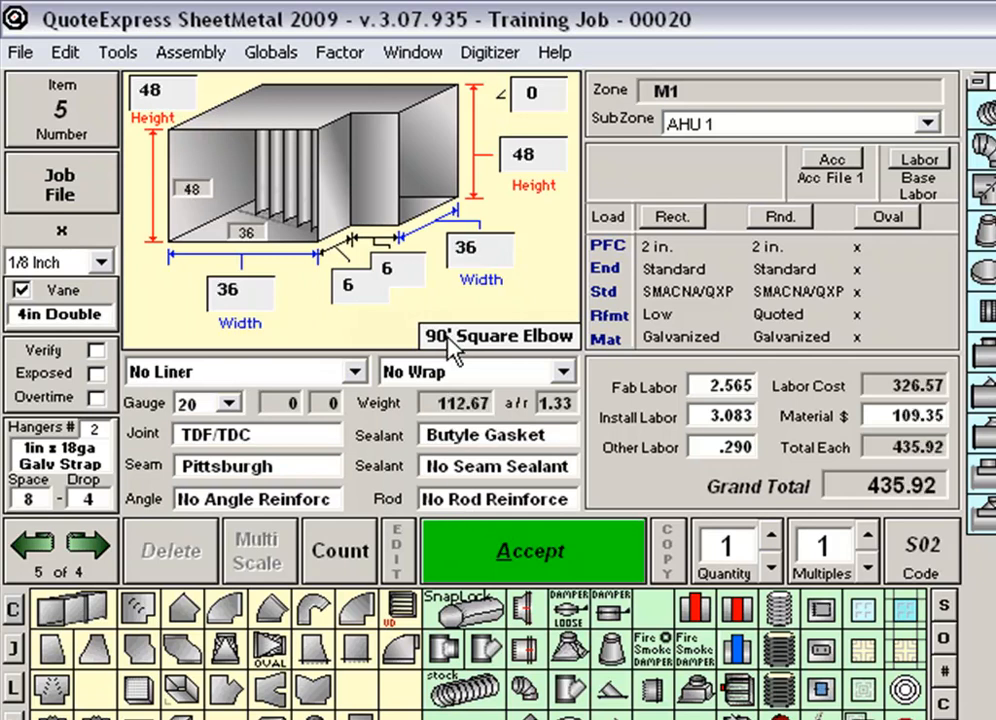
pyautogui.click(446, 559)
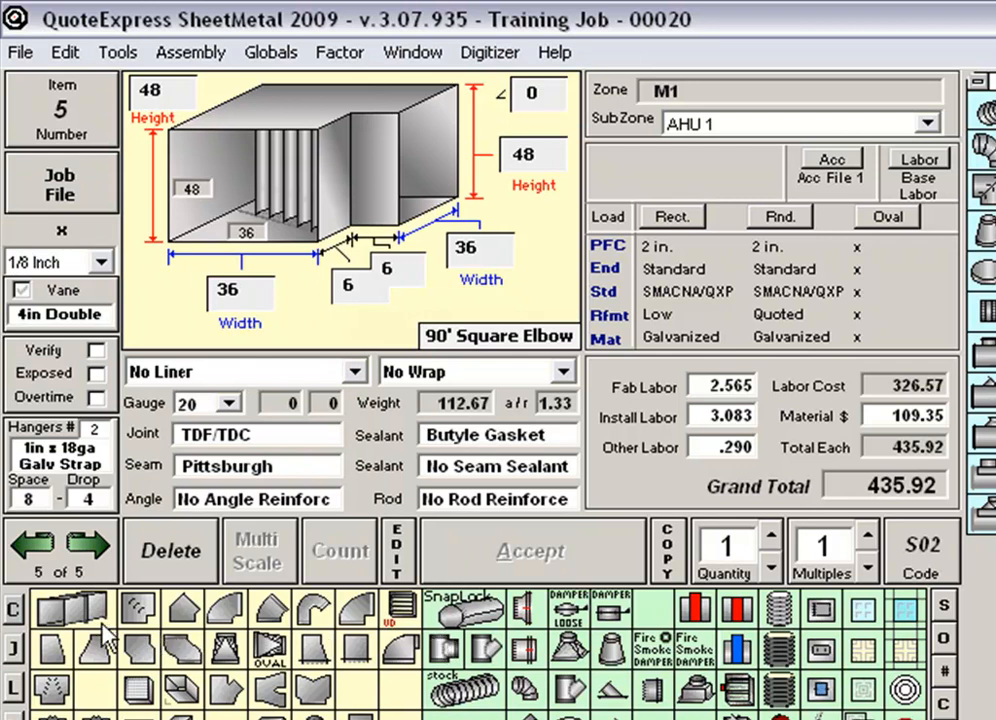
# Step: Add a rectangular duct flipped to 48 inches wide by 36 inches high, with a total length of 4 feet 0 inches
pyautogui.click(72, 609)
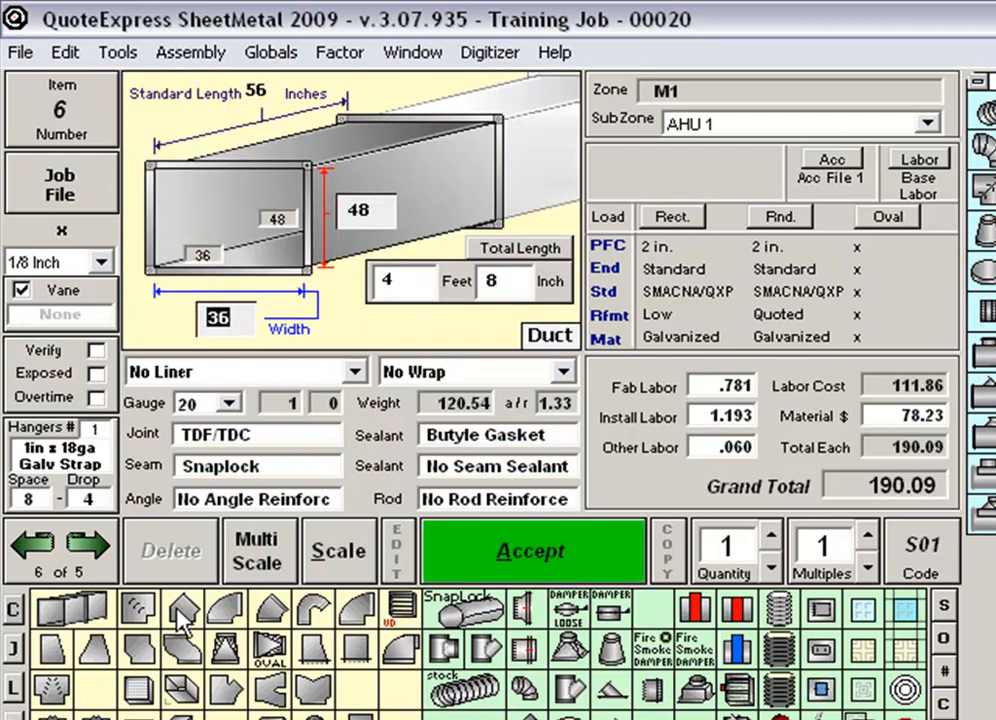
pyautogui.click(547, 338)
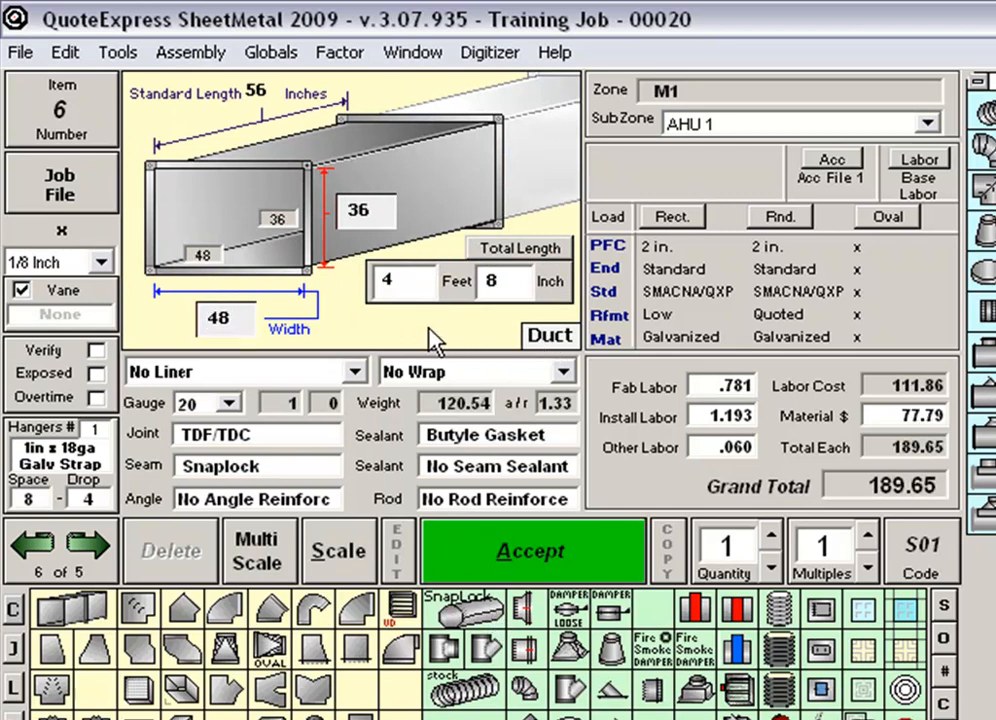
pyautogui.click(419, 283)
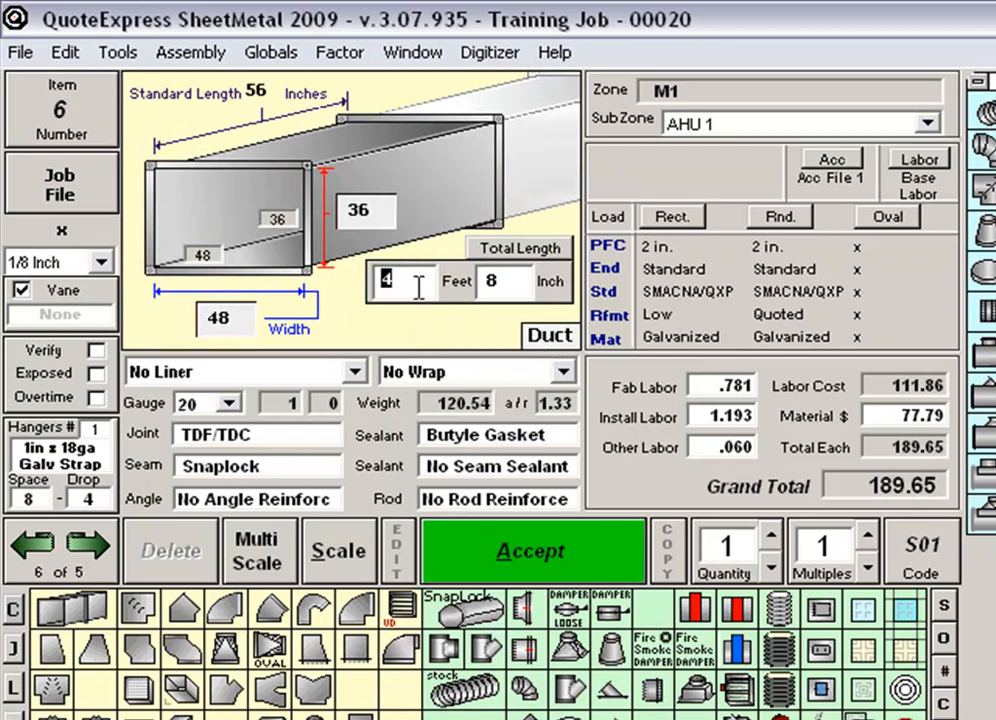
pyautogui.click(515, 282)
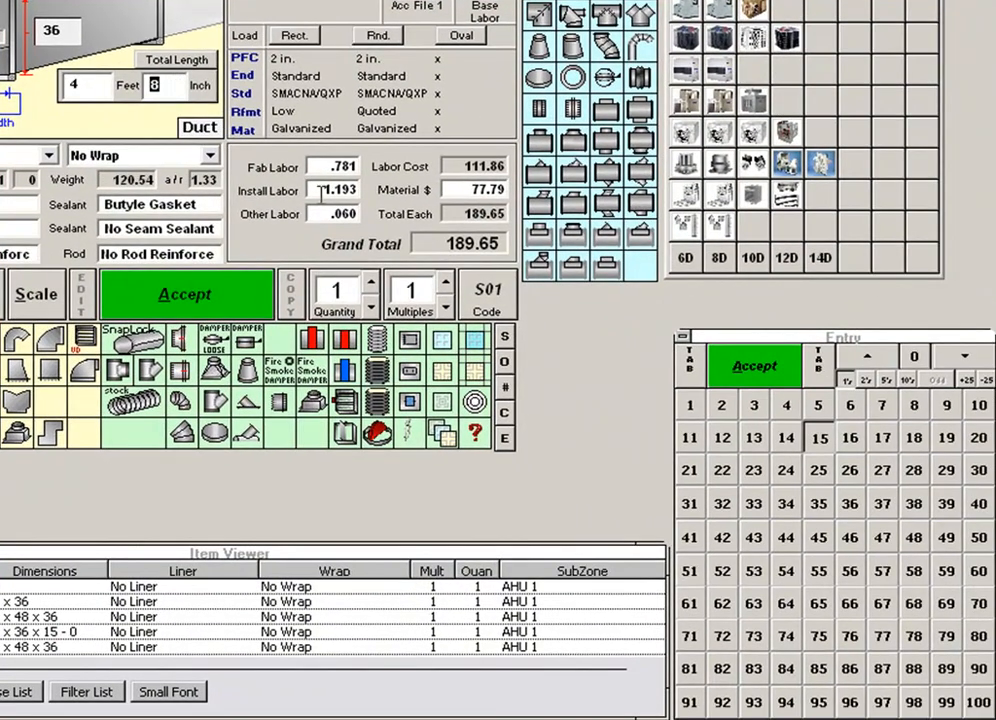
pyautogui.click(918, 360)
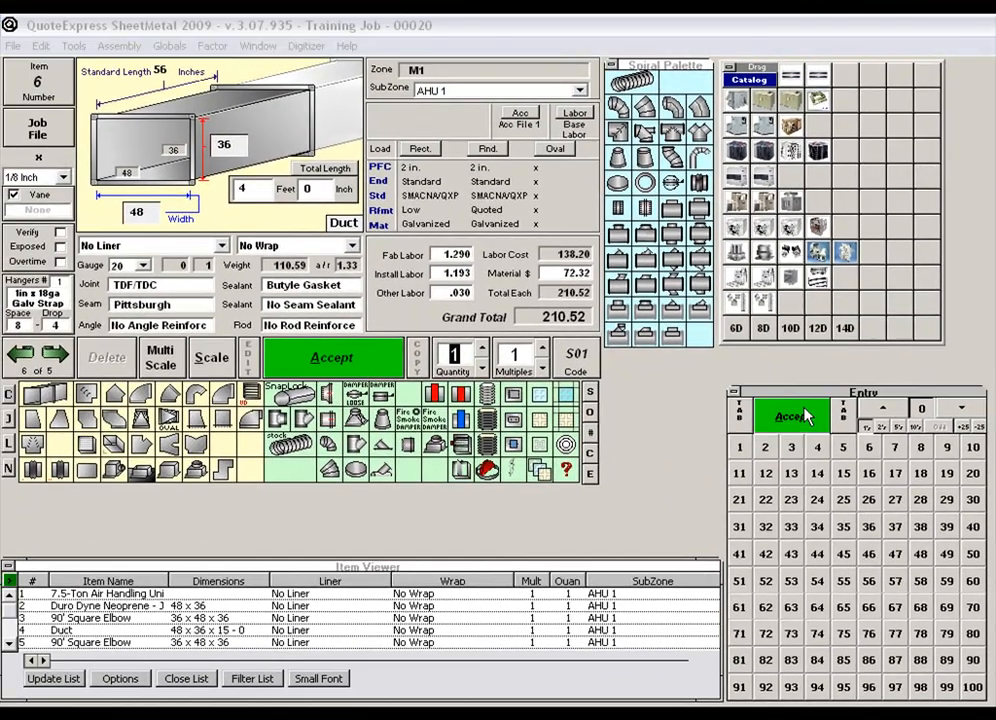
pyautogui.click(790, 416)
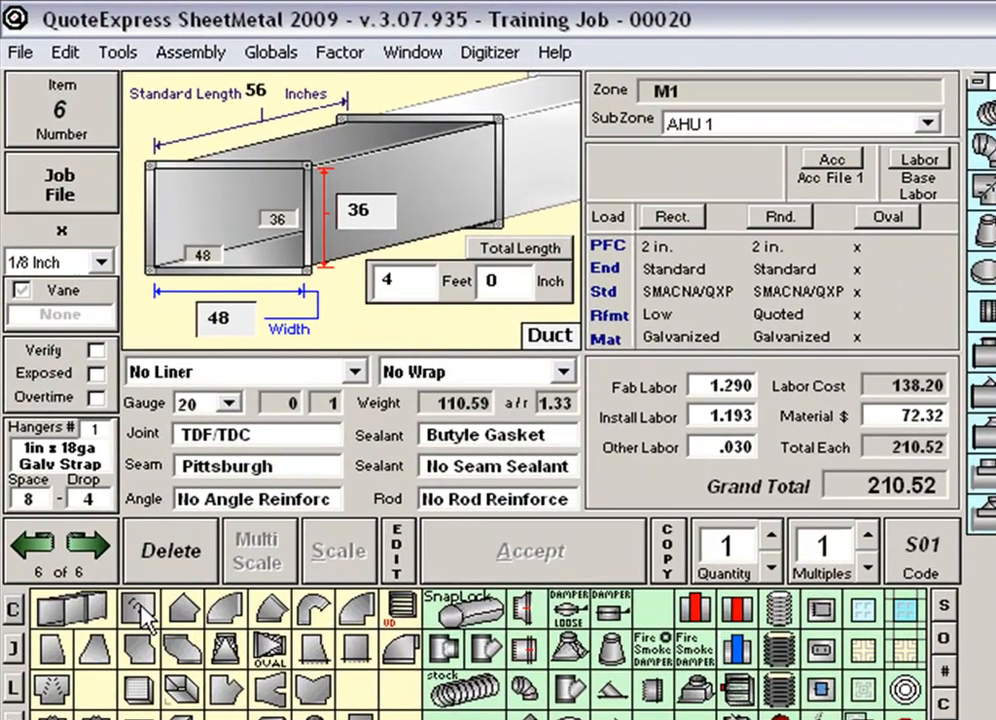
# Step: Add a 90-degree square elbow 48 inches wide by 36 inches high, keeping its default orientation
pyautogui.click(88, 397)
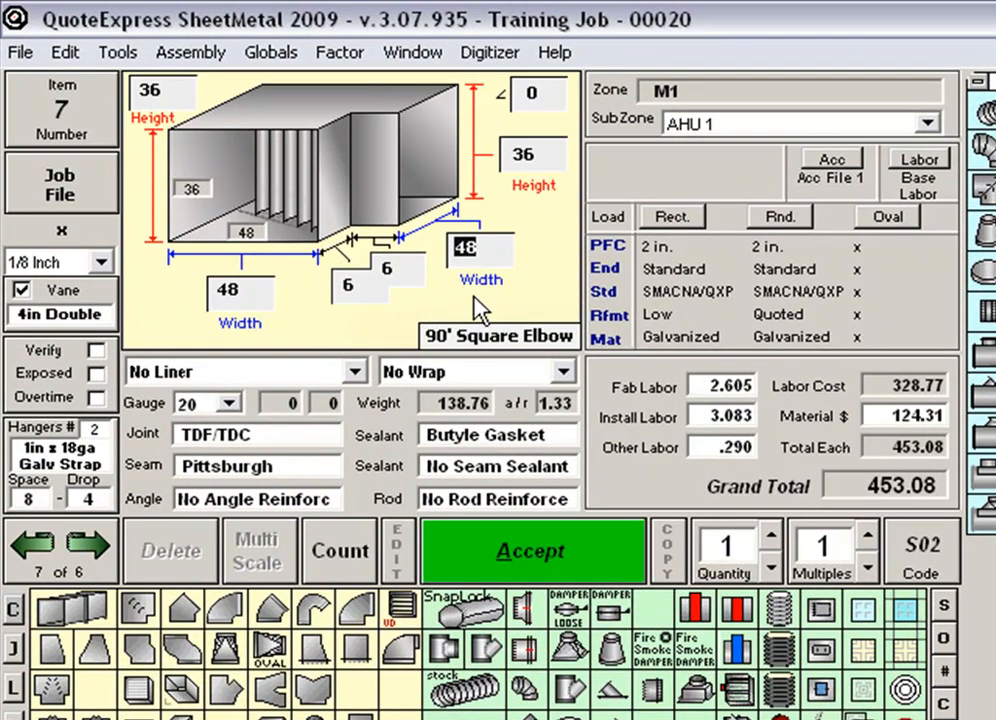
pyautogui.click(476, 548)
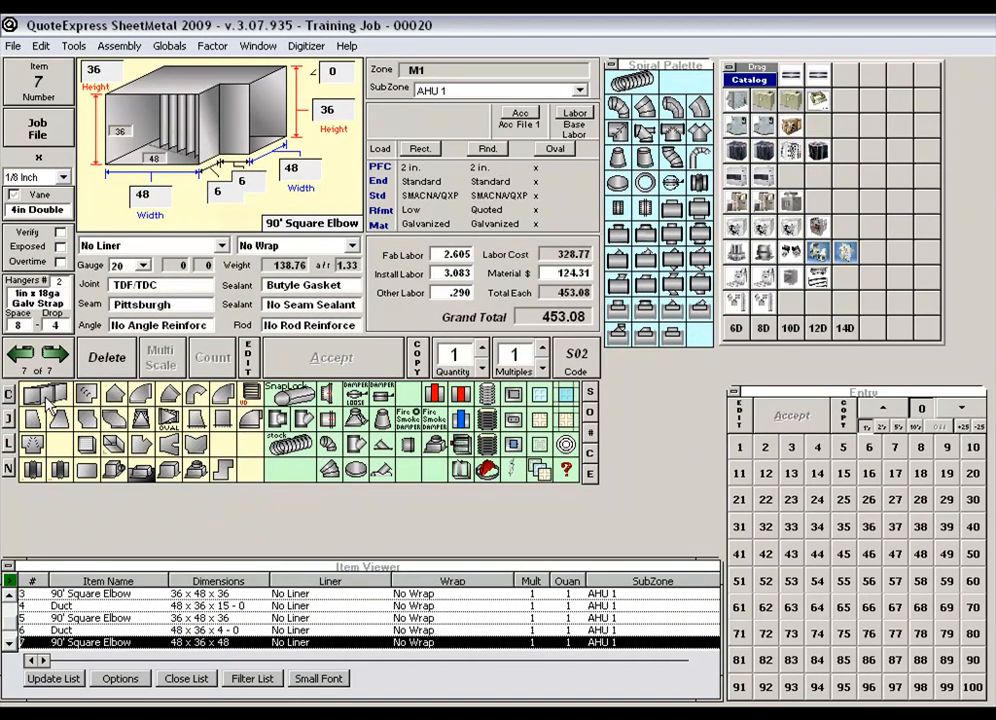
# Step: Add a 48 by 36 inch rectangular duct with a total length of 16 feet 0 inches
pyautogui.click(42, 397)
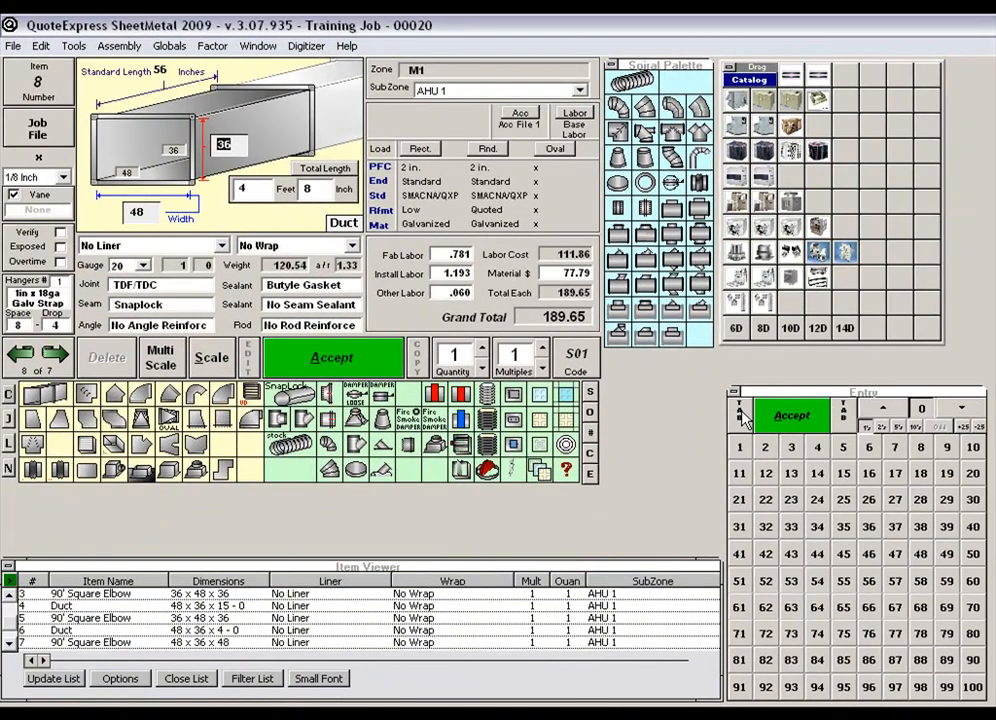
pyautogui.click(741, 418)
pyautogui.click(869, 474)
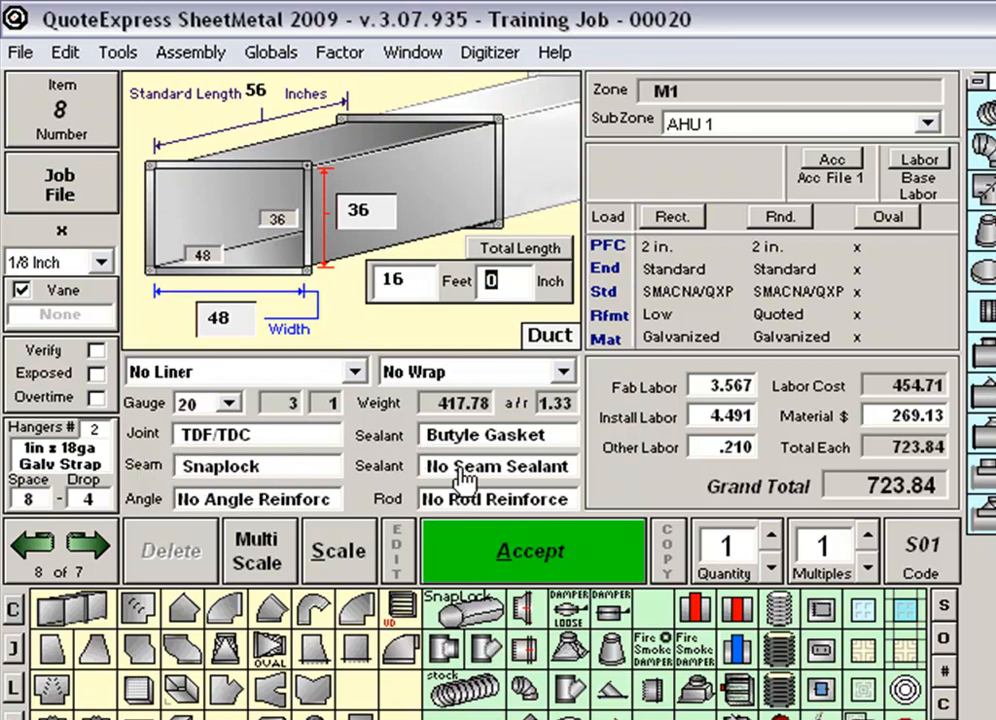
pyautogui.click(462, 560)
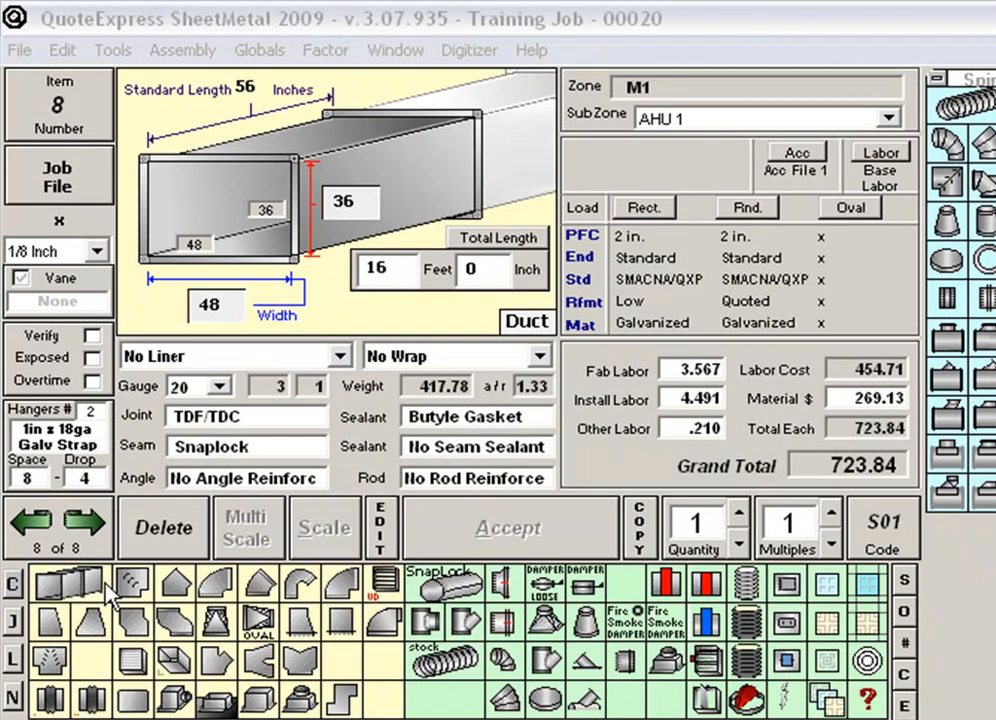
# Step: Add a two-way transition from 48 by 36 inches down to 36 by 24 inches, with a length of 24 inches
pyautogui.click(97, 622)
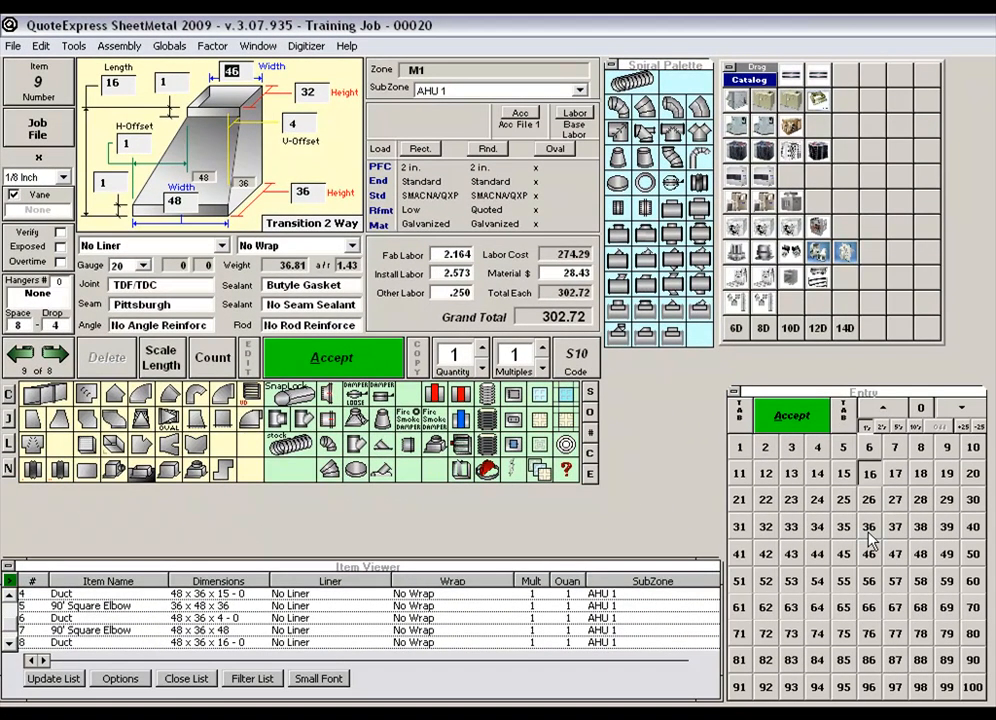
pyautogui.click(870, 531)
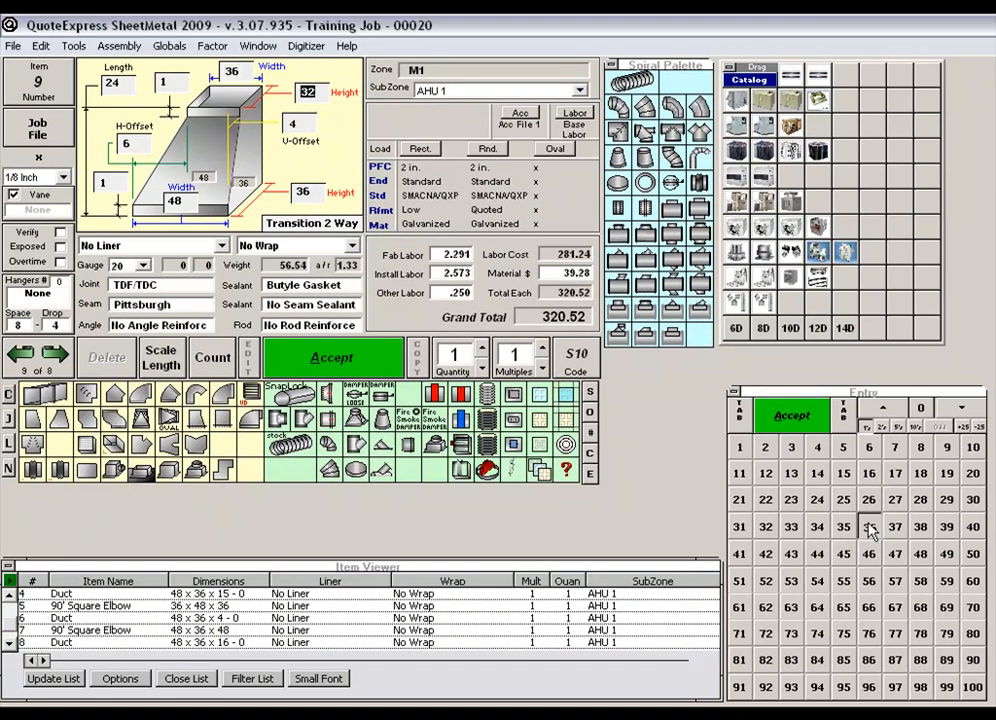
pyautogui.click(822, 500)
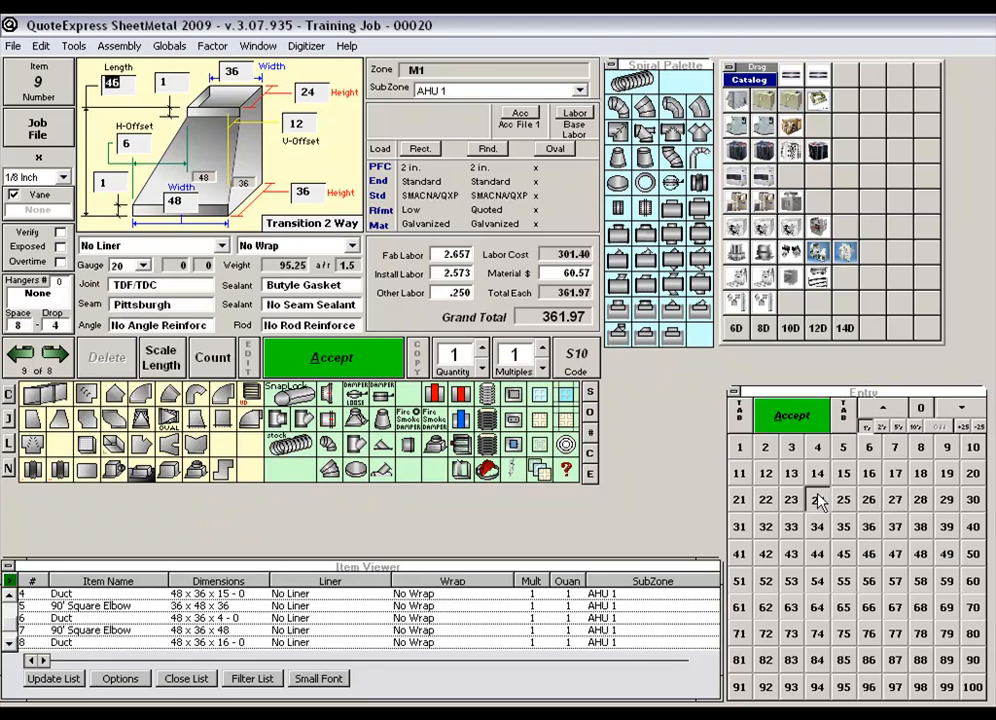
pyautogui.click(820, 500)
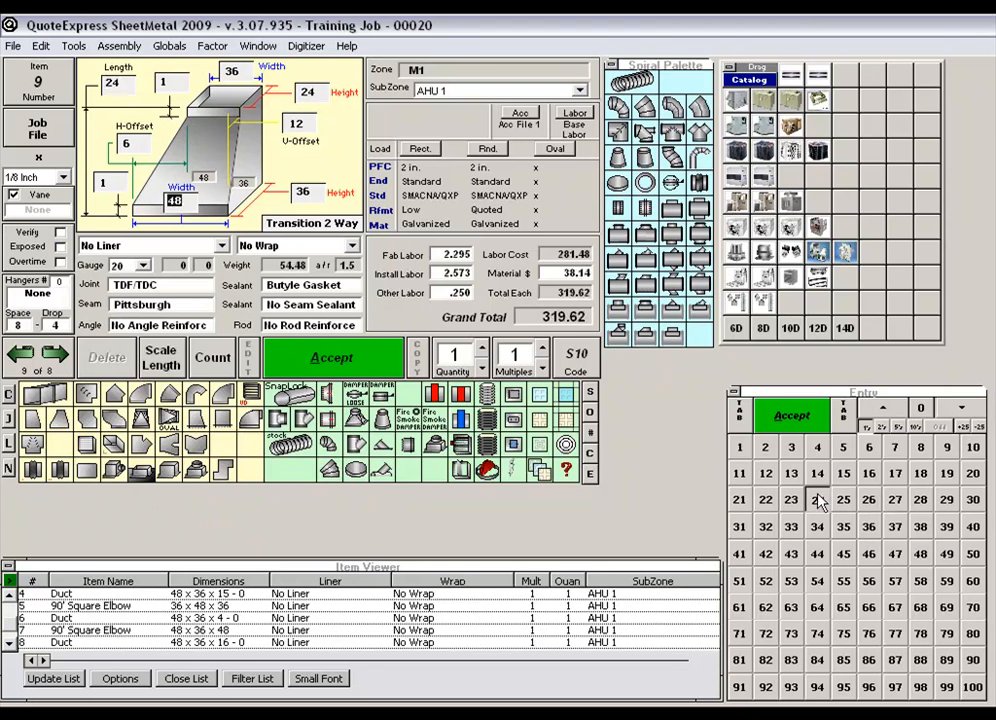
pyautogui.click(816, 420)
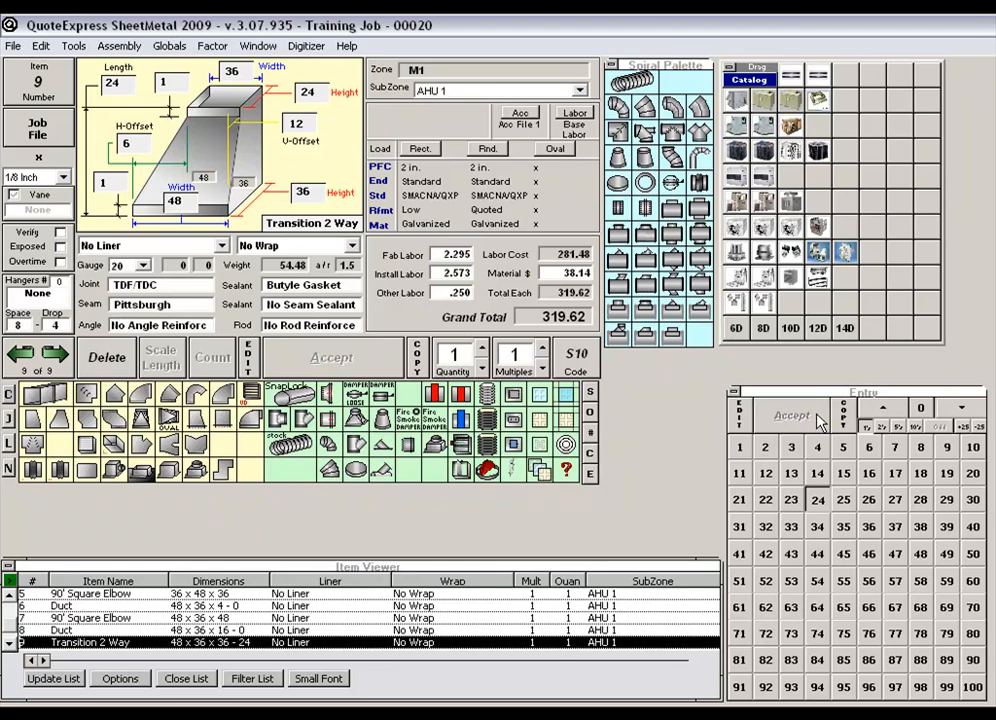
# Step: Add a 36 by 24 inch rectangular duct after the transition, with a total length of 16 feet 0 inches
pyautogui.click(40, 398)
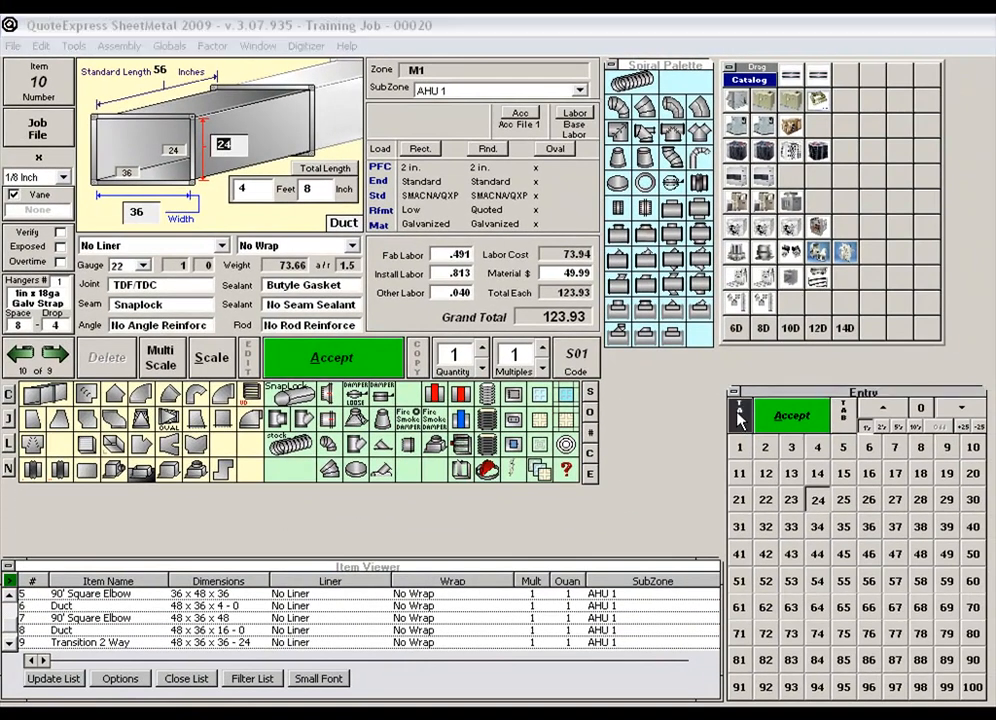
pyautogui.click(738, 415)
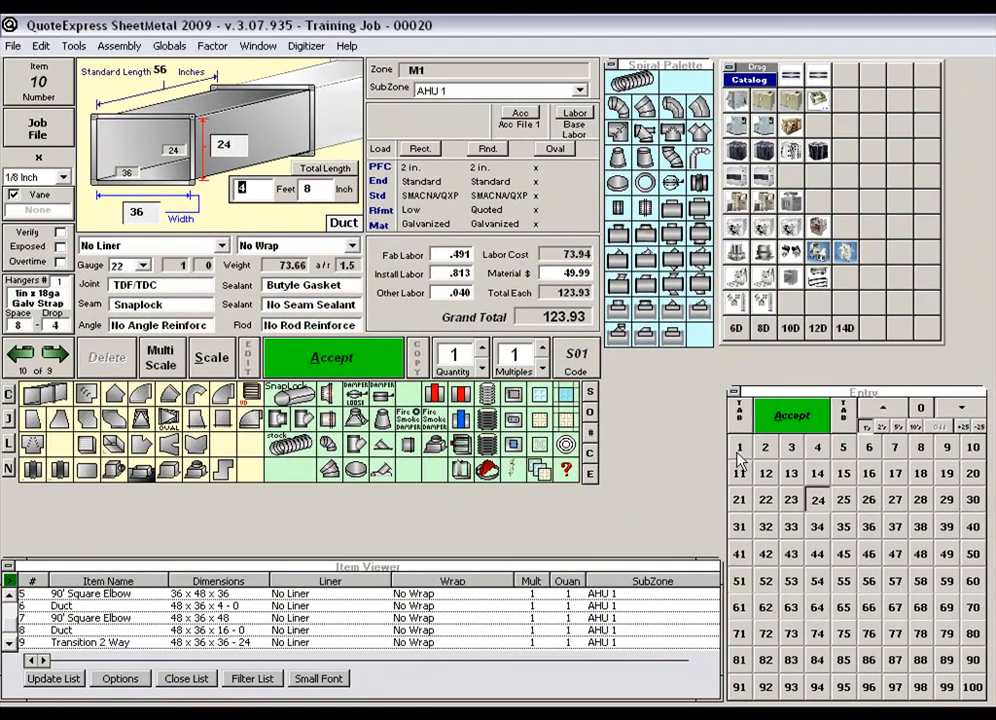
pyautogui.click(870, 475)
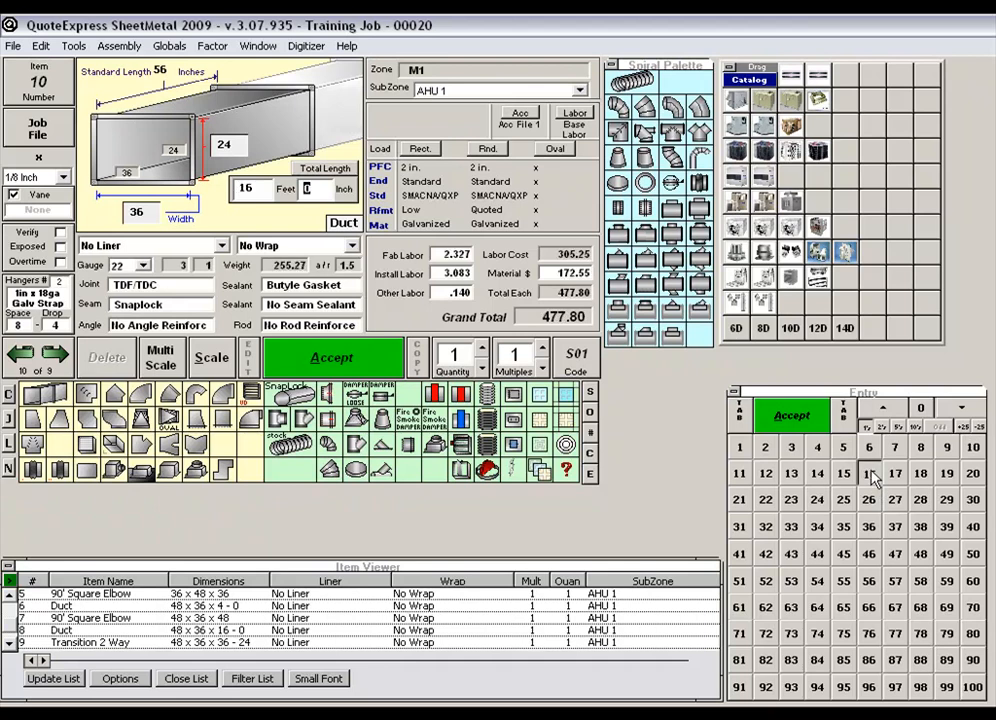
pyautogui.click(791, 418)
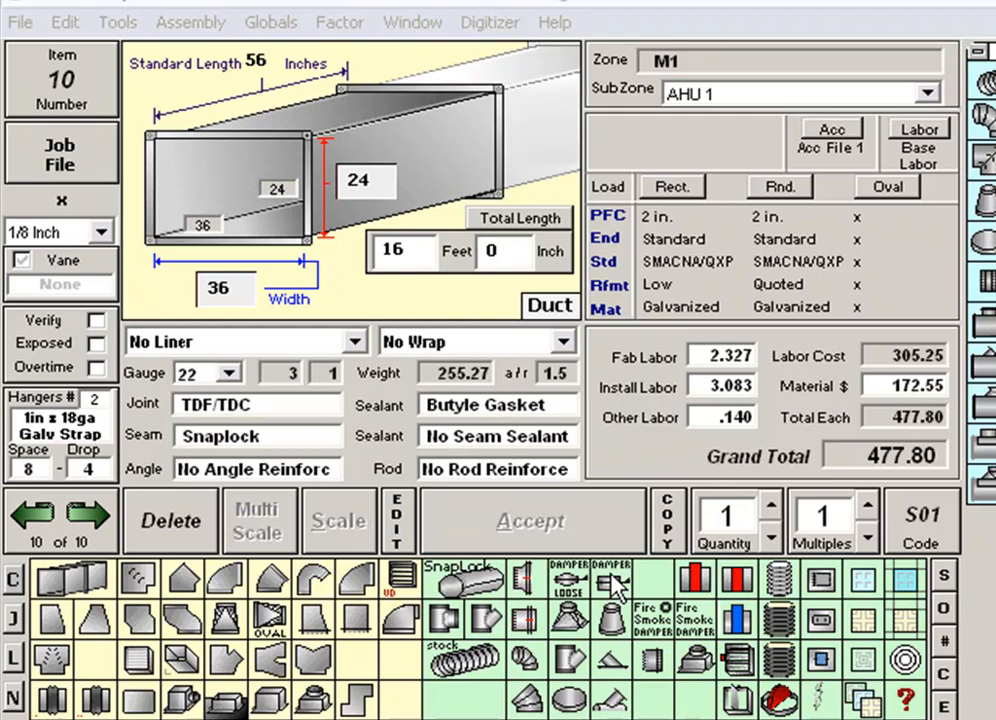
# Step: Add a 36 by 24 inch rectangular volume damper, followed by a 90-degree square elbow of the same size
pyautogui.click(612, 583)
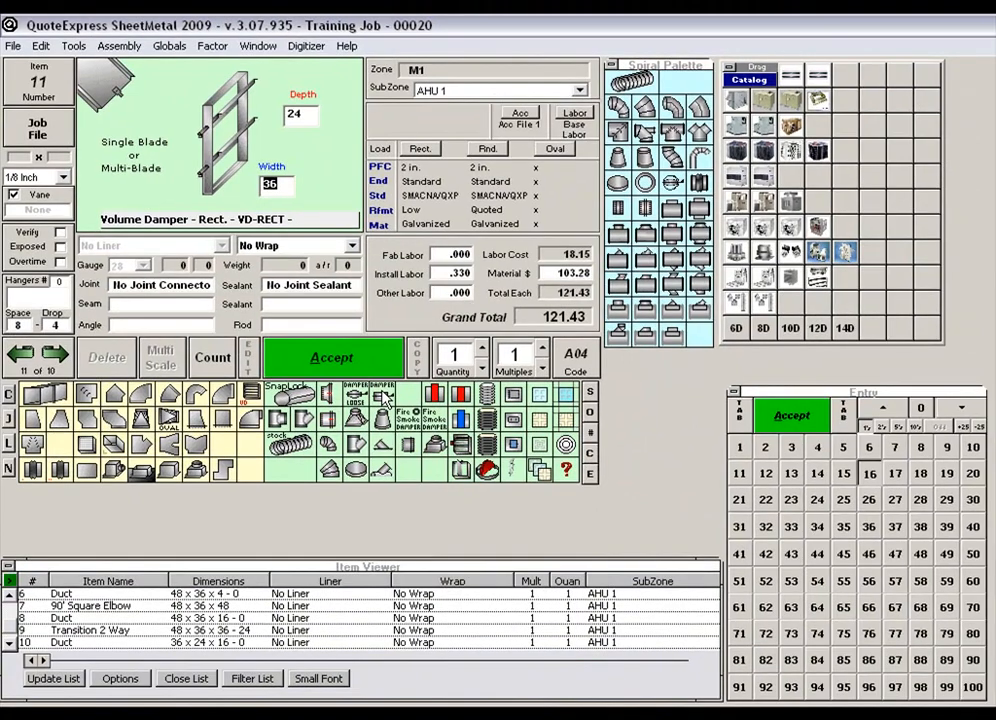
pyautogui.click(386, 364)
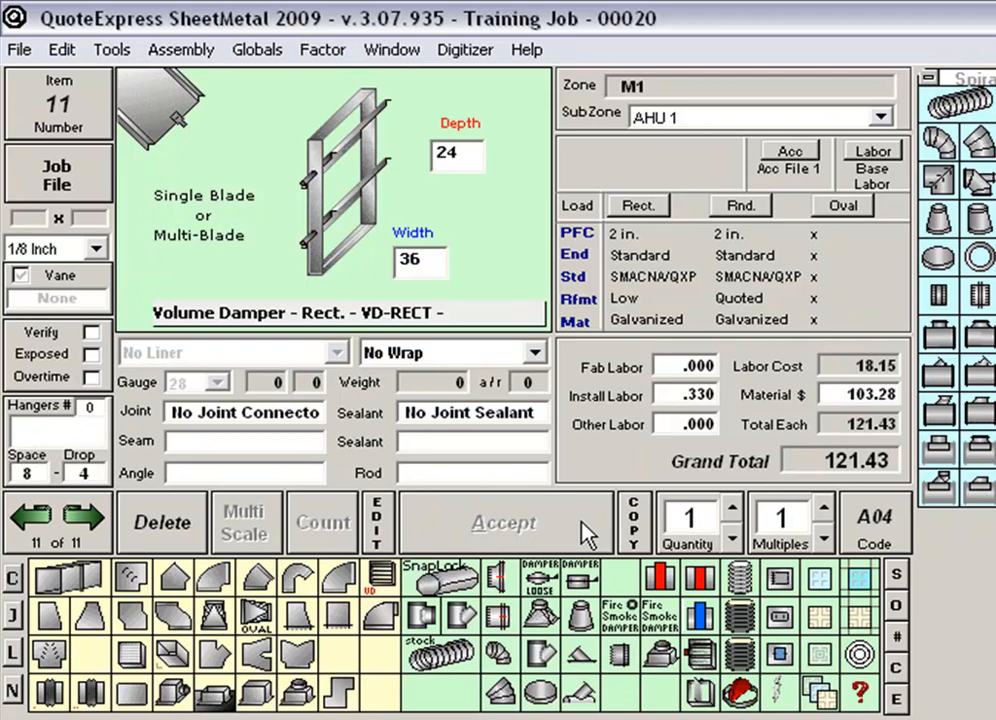
pyautogui.click(130, 579)
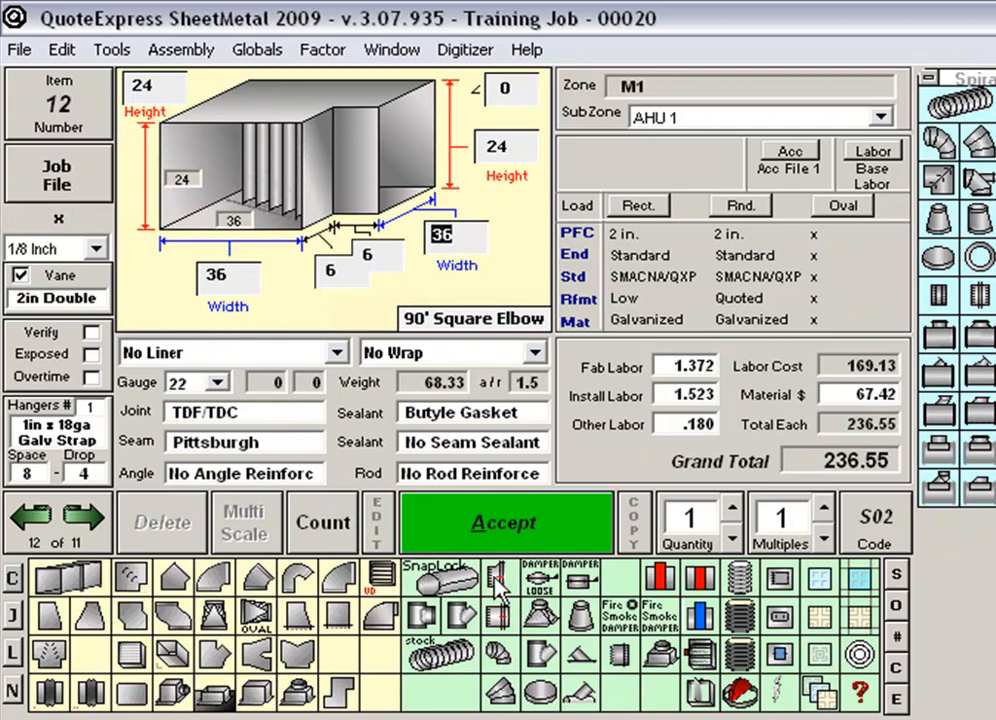
pyautogui.click(493, 530)
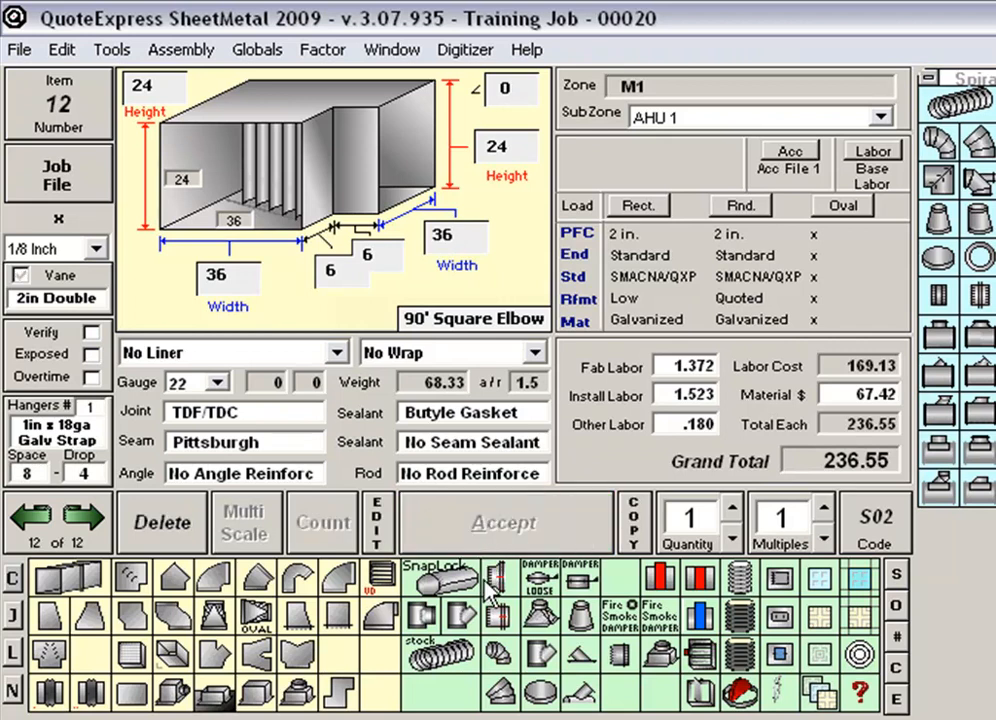
# Step: Add a 36 by 24 inch rectangular duct after the square elbow, with a total length of 16 feet 0 inches
pyautogui.click(82, 588)
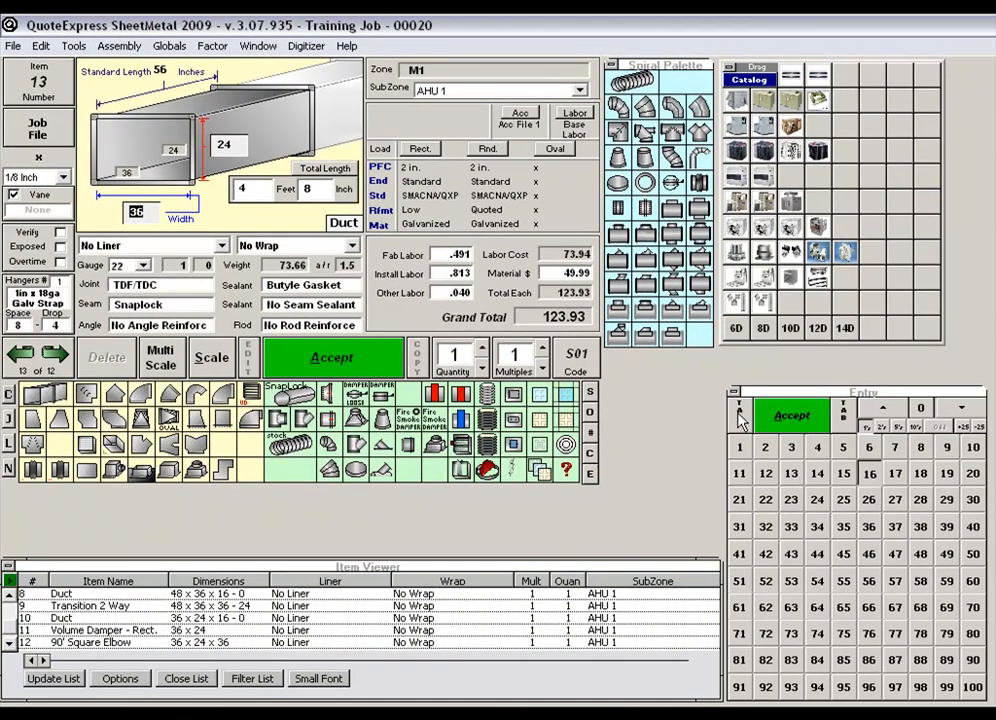
pyautogui.click(740, 417)
pyautogui.click(740, 417)
pyautogui.click(869, 473)
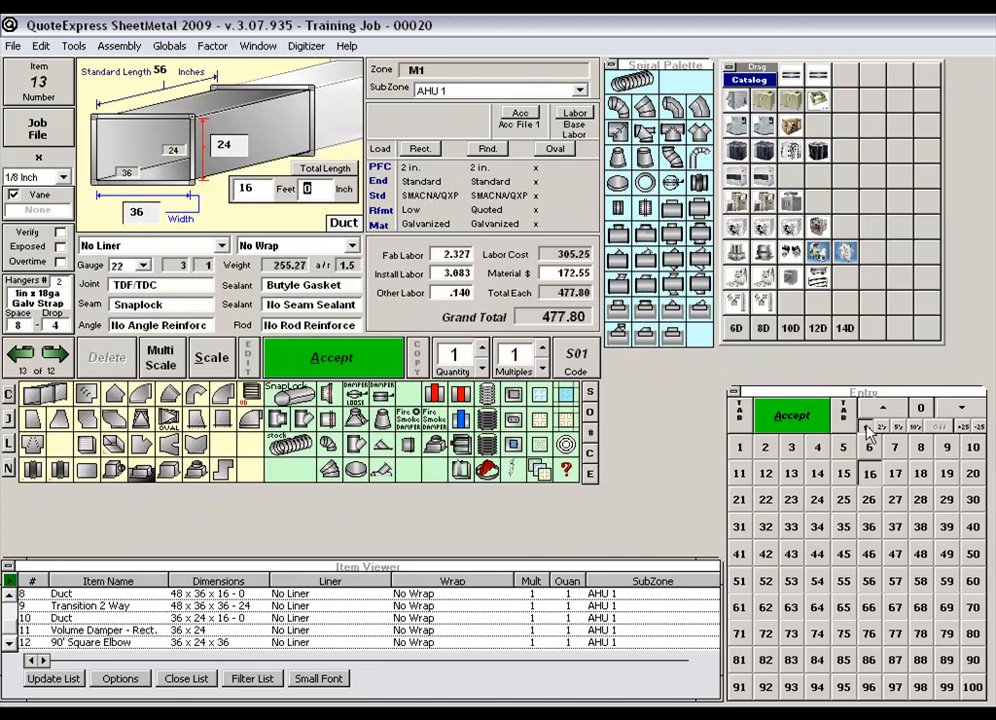
pyautogui.click(791, 417)
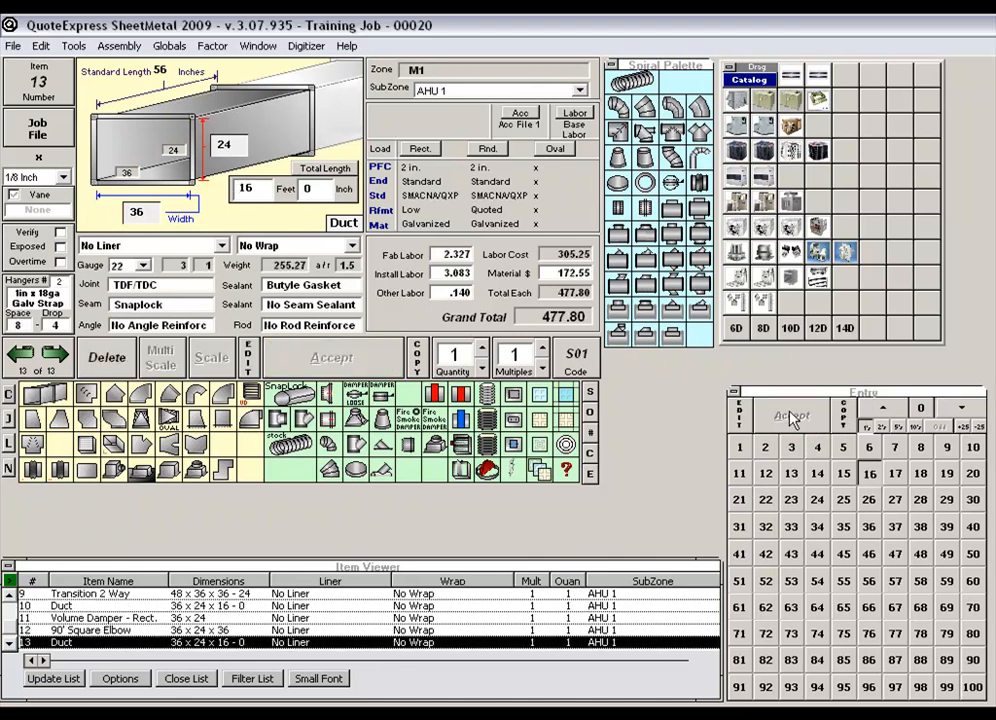
# Step: Add another 36 by 24 inch 90-degree square elbow, followed by a duct with a total length of 12 feet 0 inches
pyautogui.click(88, 396)
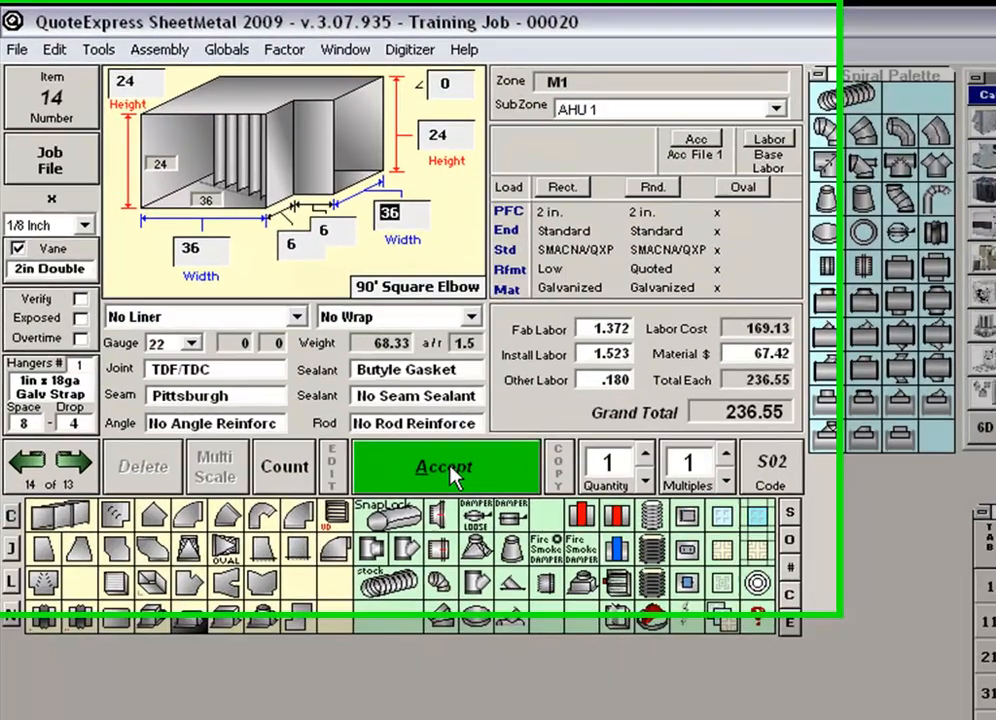
pyautogui.click(340, 366)
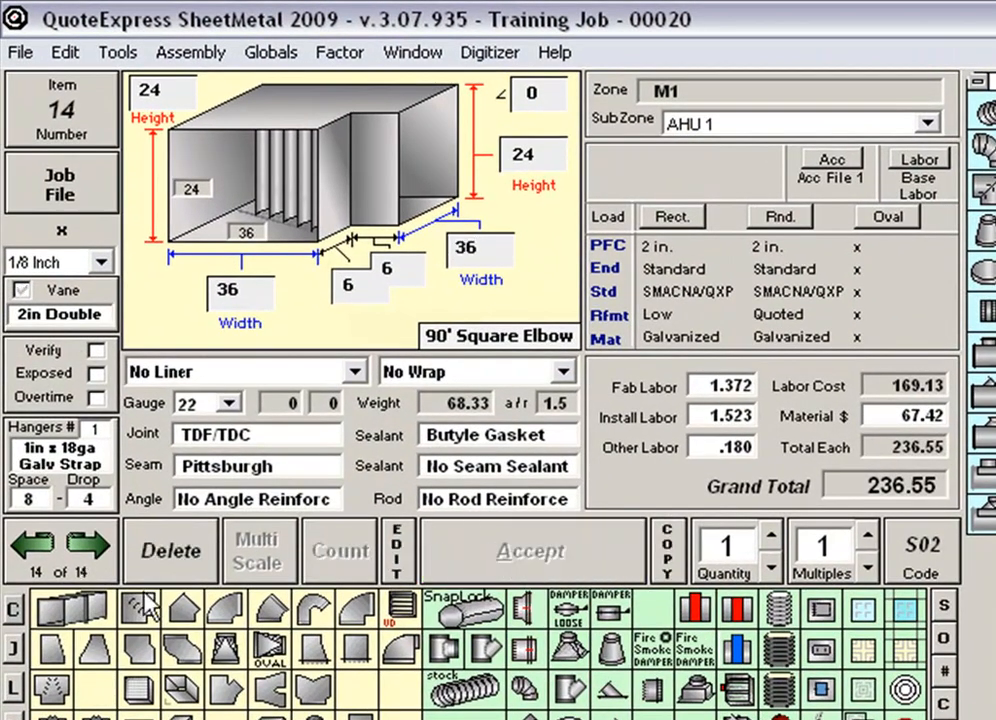
pyautogui.click(90, 610)
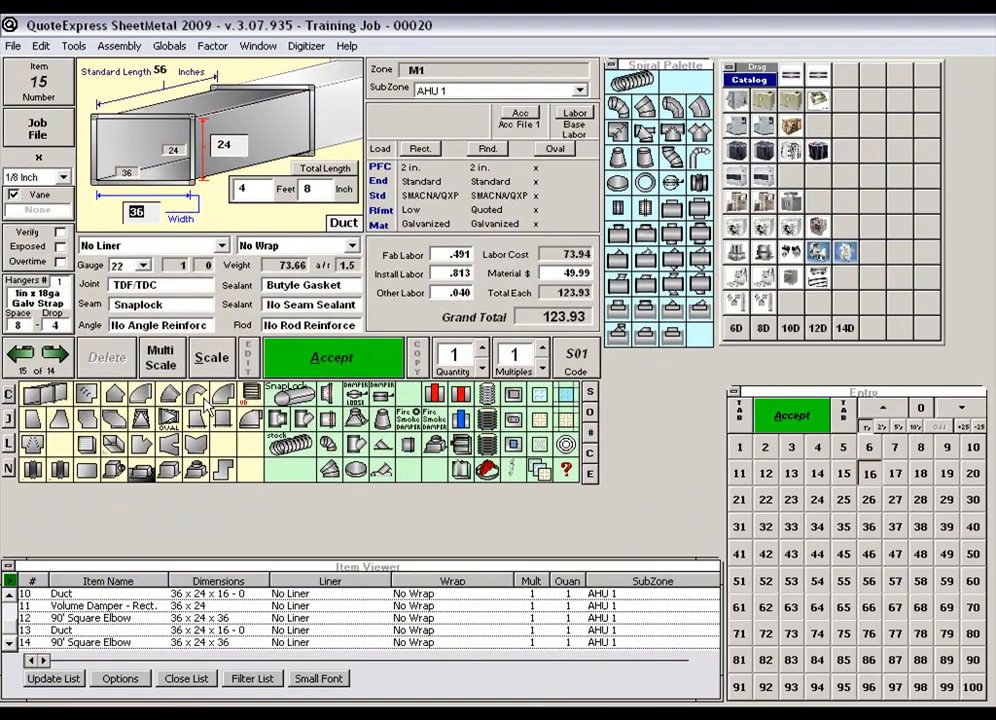
pyautogui.click(740, 428)
pyautogui.click(741, 432)
pyautogui.click(763, 473)
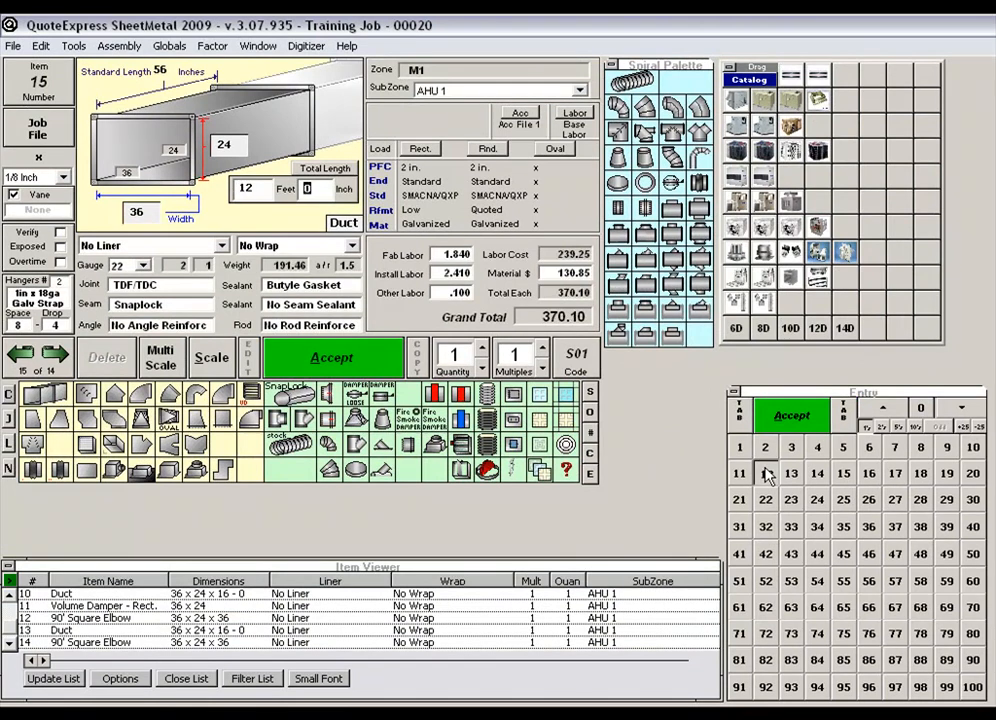
pyautogui.click(790, 416)
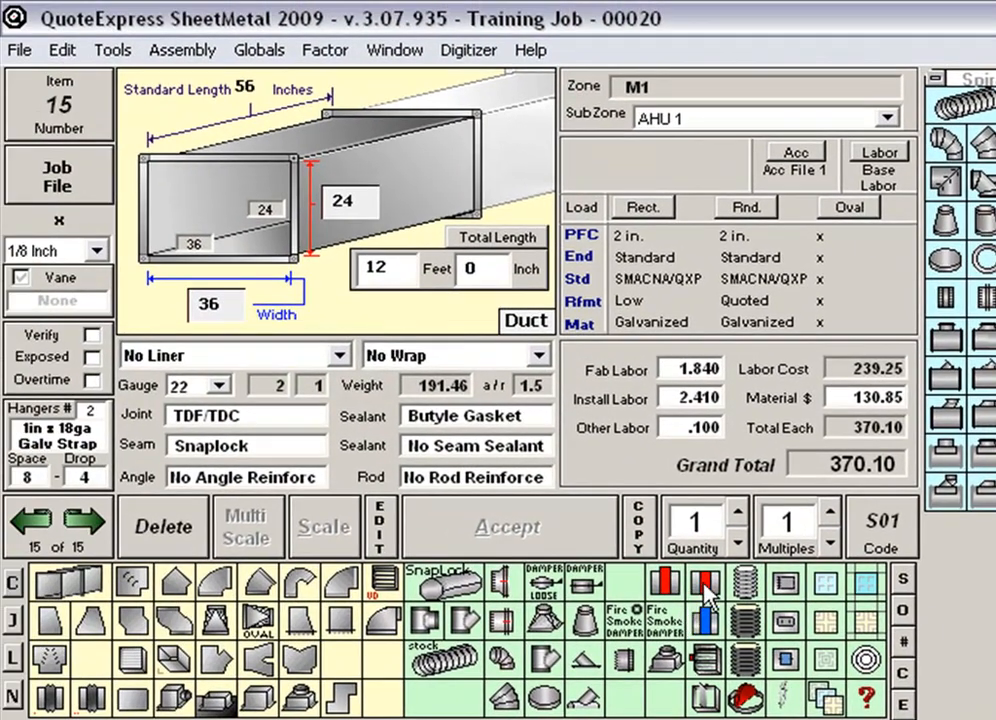
# Step: Add a 36 by 24 inch Type A fire damper, followed by a 24-inch-long two-way transition reducing to 24 by 12 inches
pyautogui.click(707, 584)
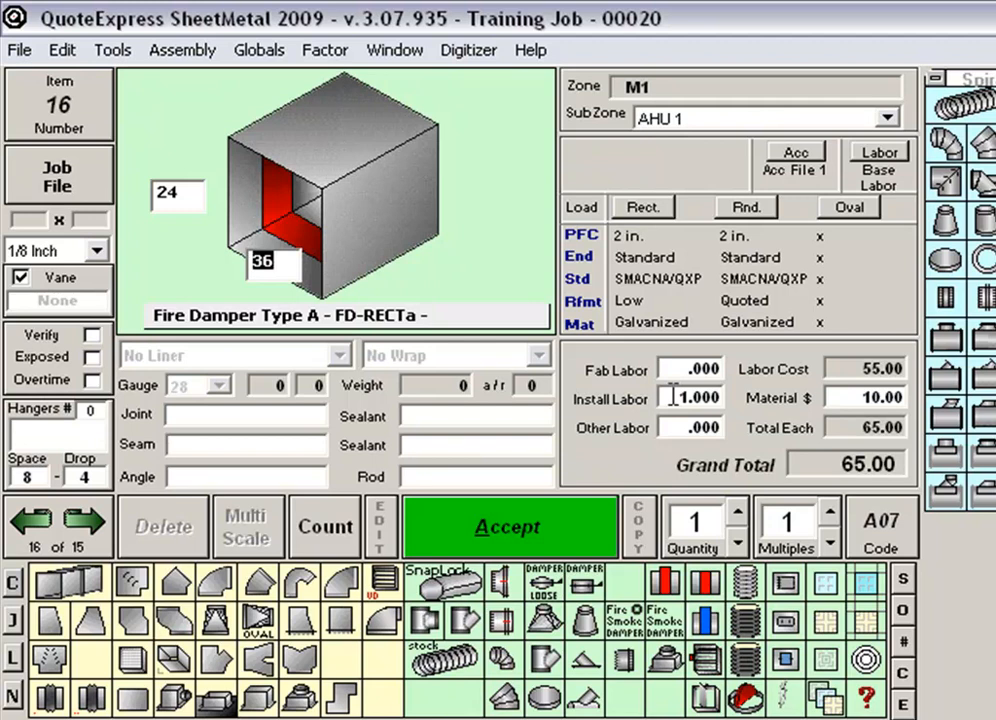
pyautogui.click(536, 539)
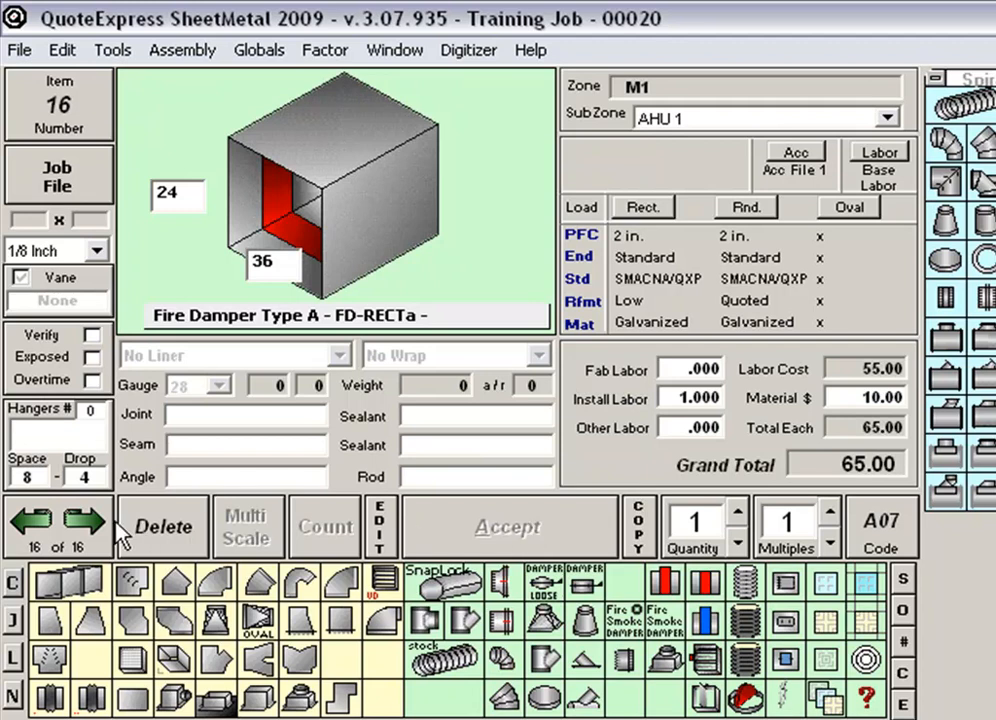
pyautogui.click(88, 622)
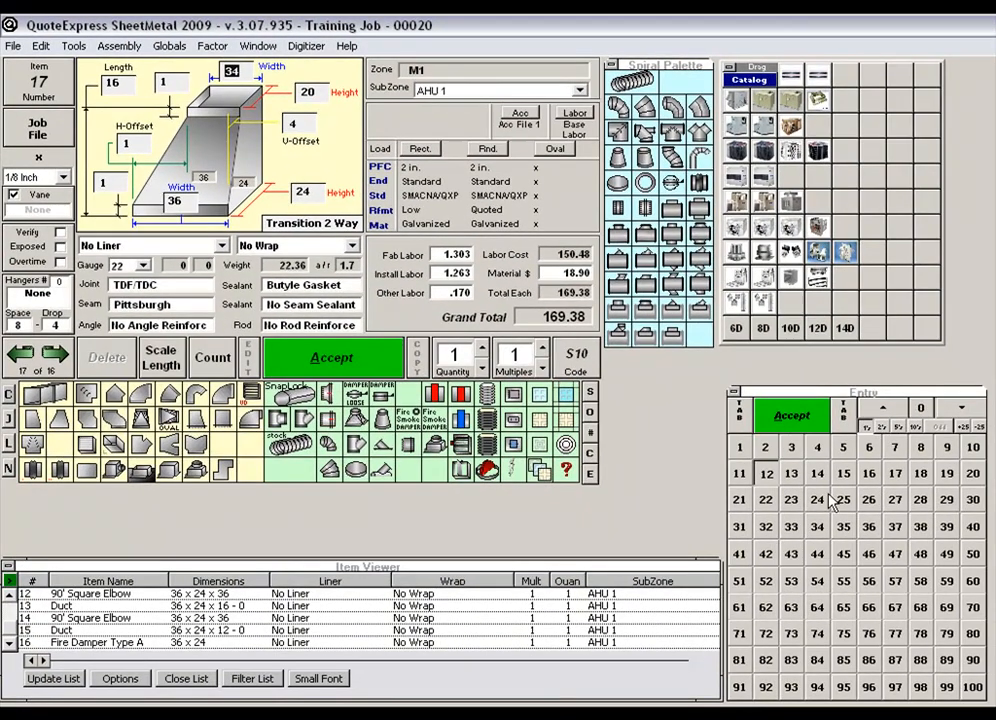
pyautogui.click(820, 499)
pyautogui.click(767, 475)
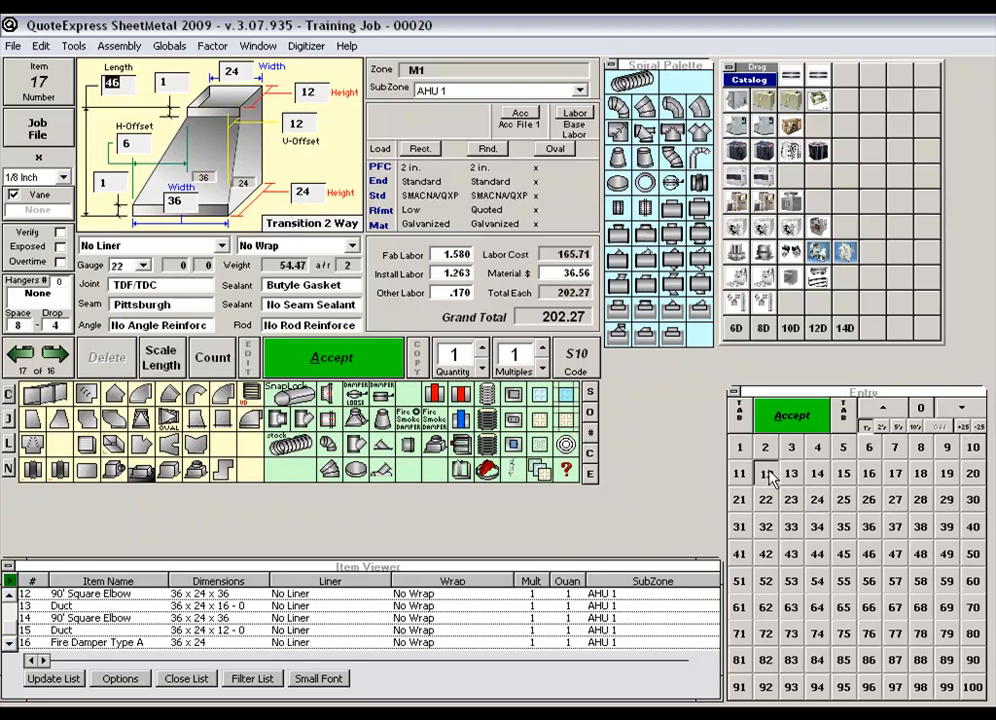
pyautogui.click(817, 500)
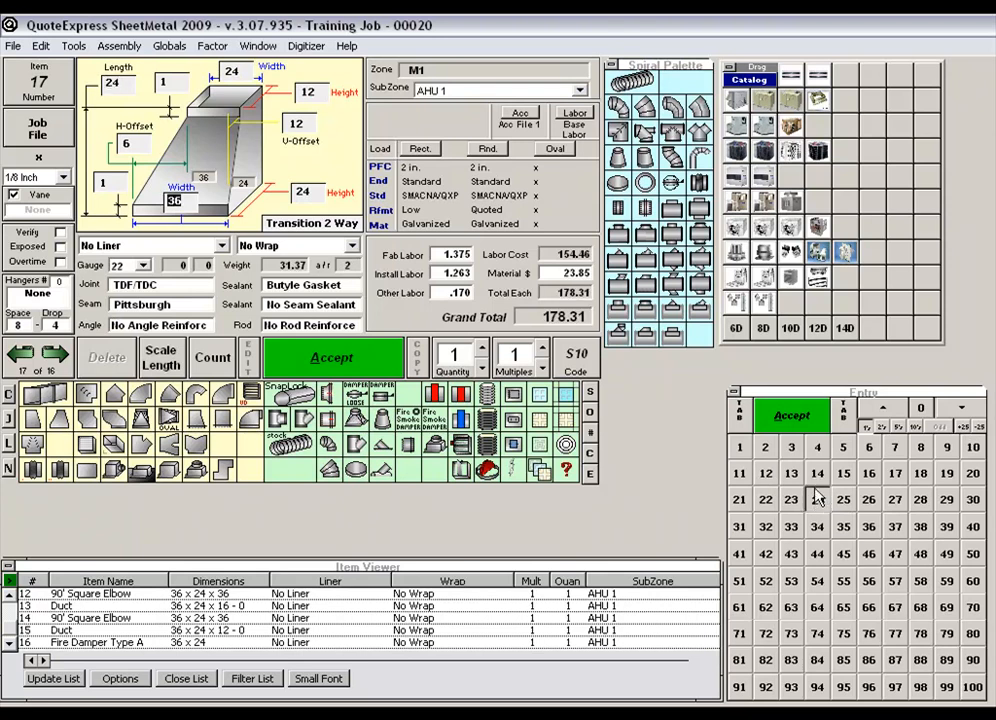
pyautogui.click(806, 416)
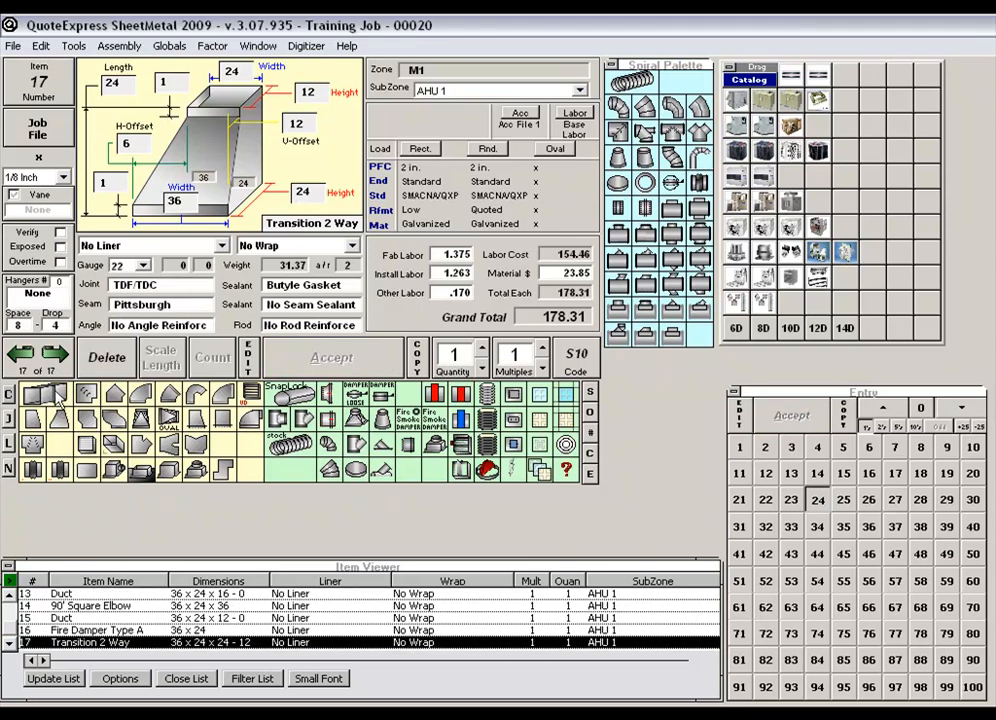
# Step: Add a 24 by 12 inch duct 8 feet 0 inches long and close the run with a matching end cap
pyautogui.click(57, 398)
pyautogui.click(746, 412)
pyautogui.click(745, 411)
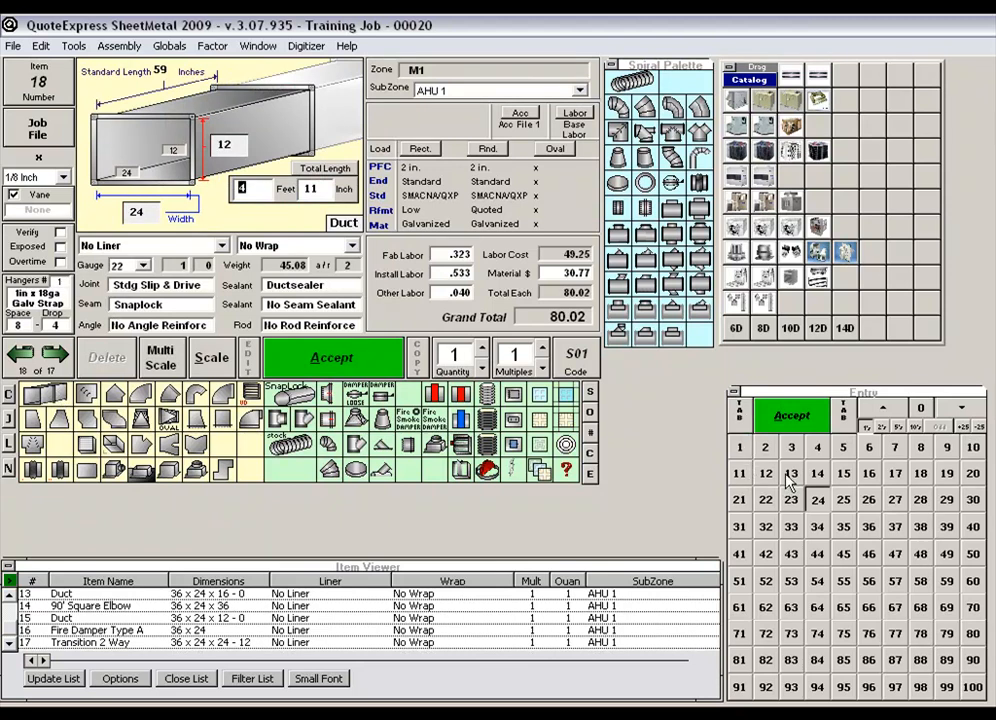
pyautogui.click(920, 447)
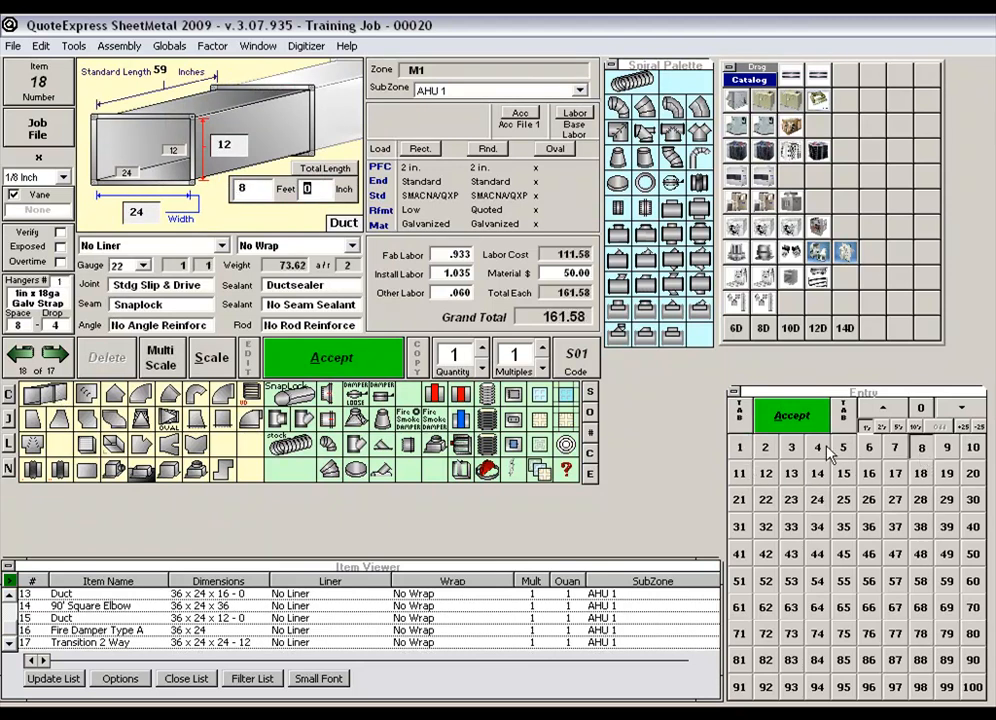
pyautogui.click(790, 417)
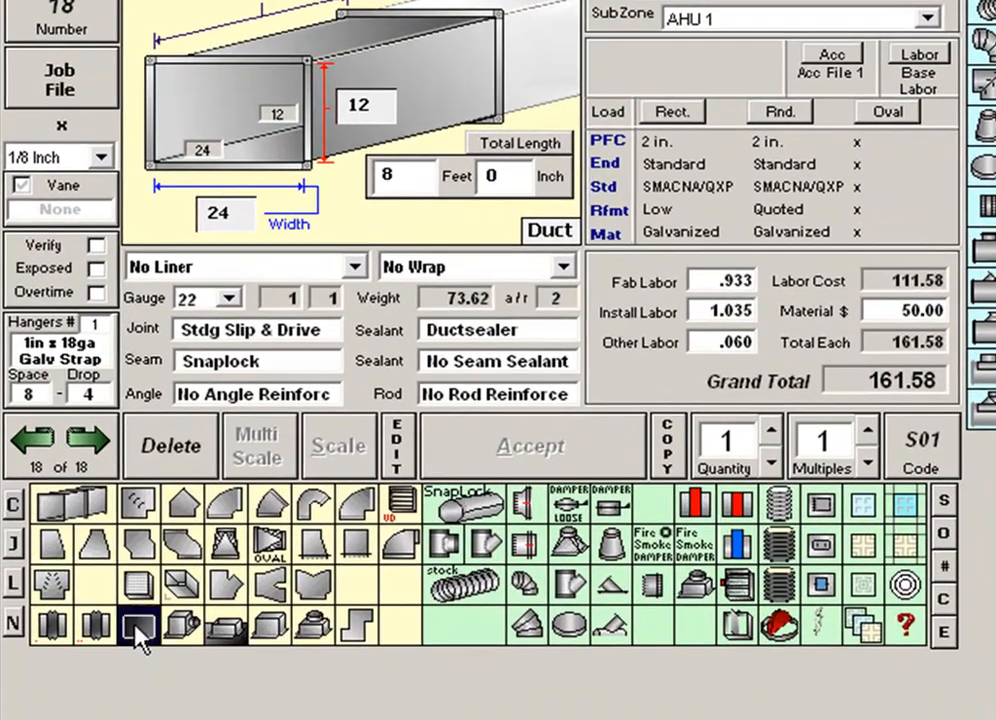
pyautogui.click(138, 630)
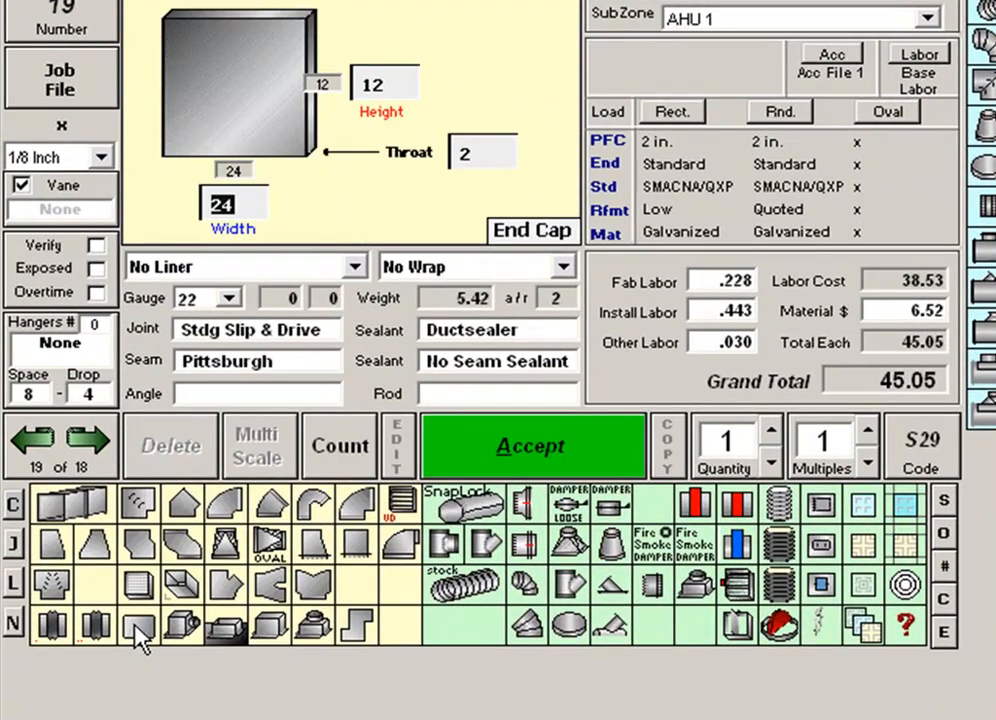
pyautogui.click(465, 443)
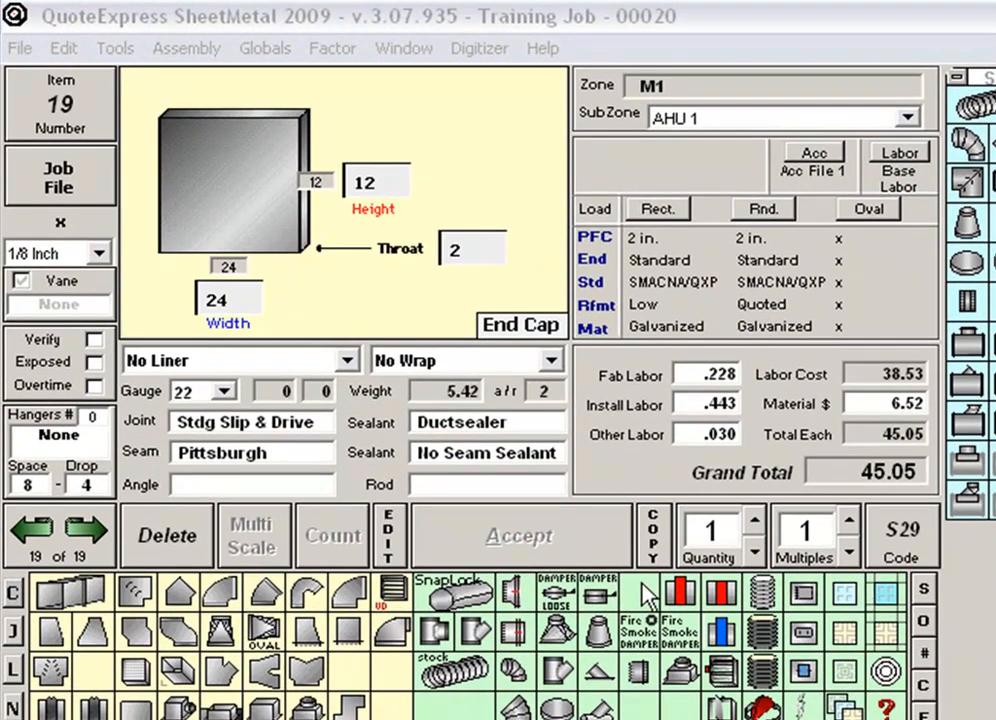
# Step: Add an angle tap-in 14 inches wide by 14 inches high, keeping its 6-inch length
pyautogui.click(305, 638)
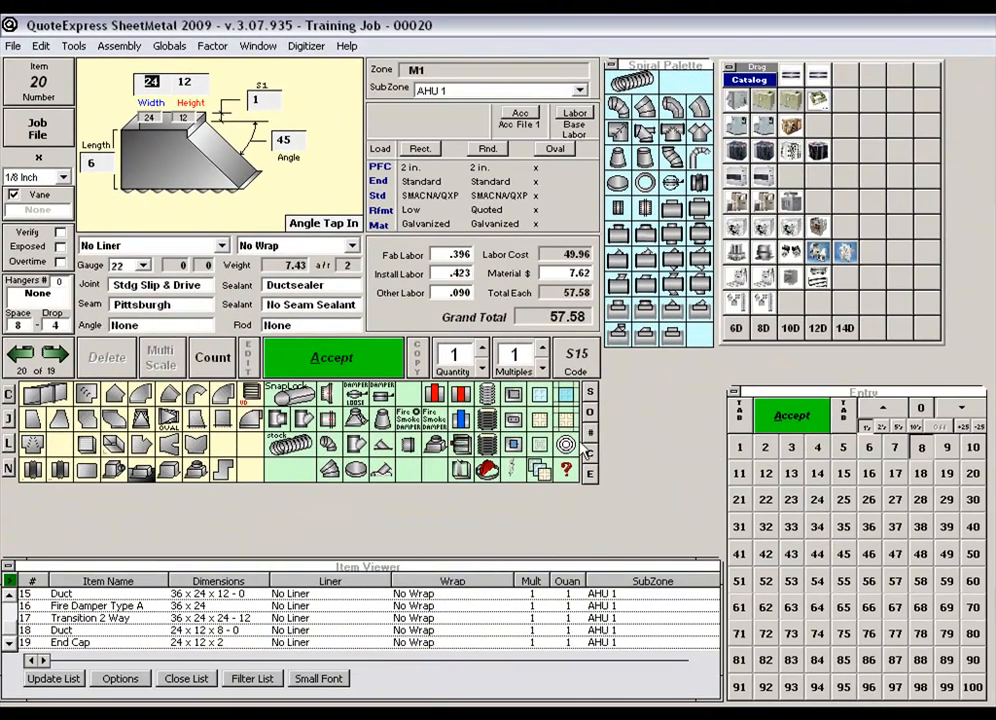
pyautogui.click(820, 478)
pyautogui.click(820, 478)
pyautogui.click(820, 478)
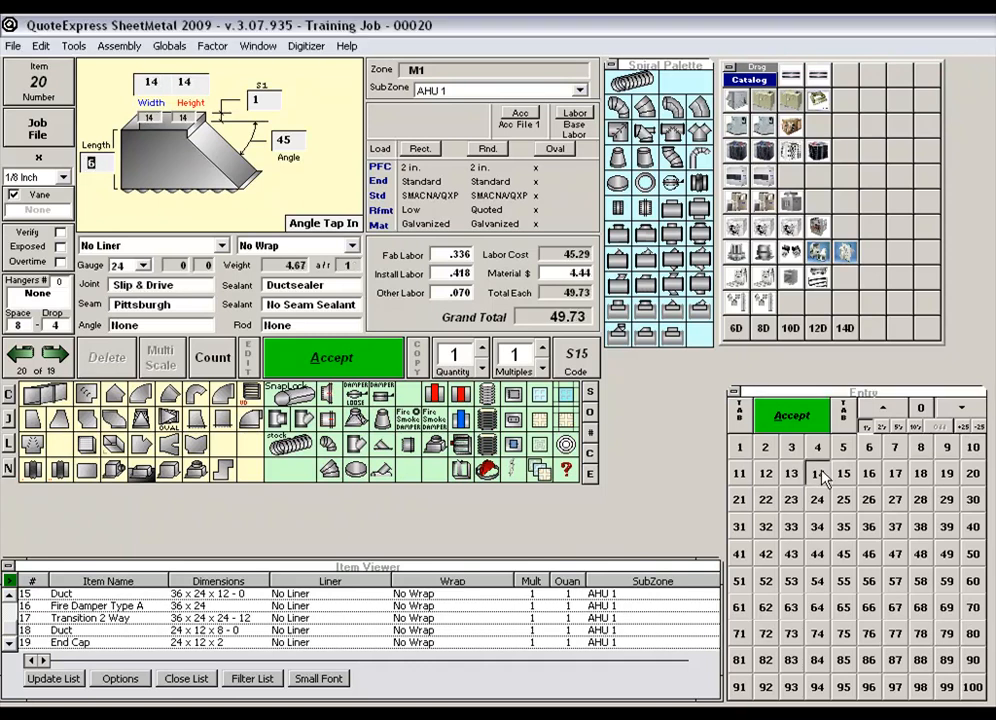
pyautogui.click(788, 418)
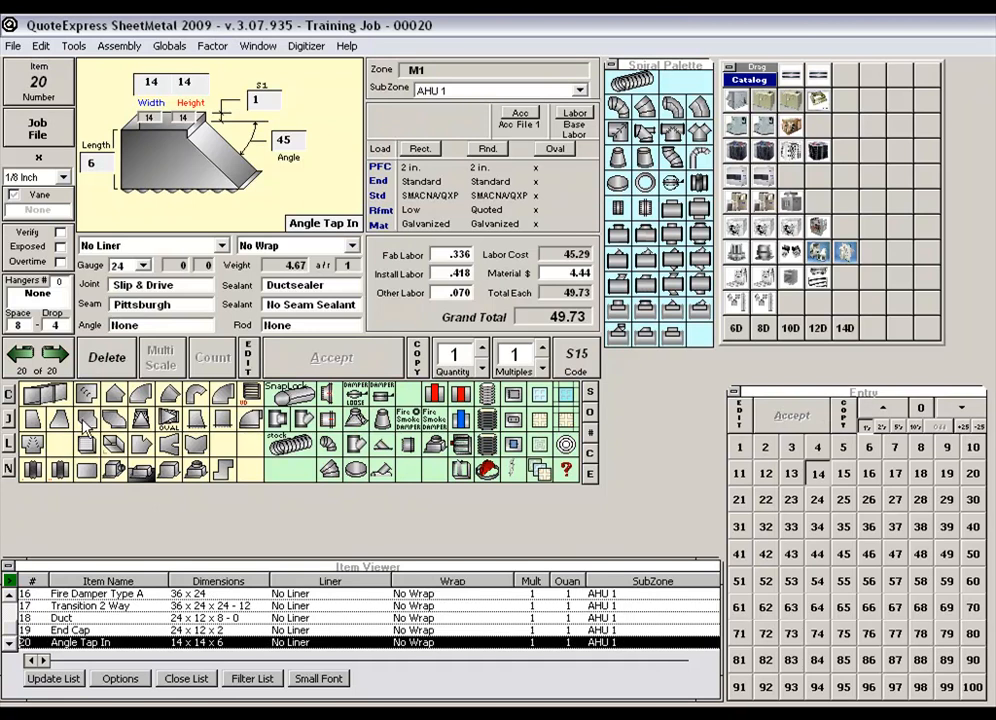
# Step: Add a 14 by 14 inch duct with a total length of 4 feet 0 inches to the first branch
pyautogui.click(55, 393)
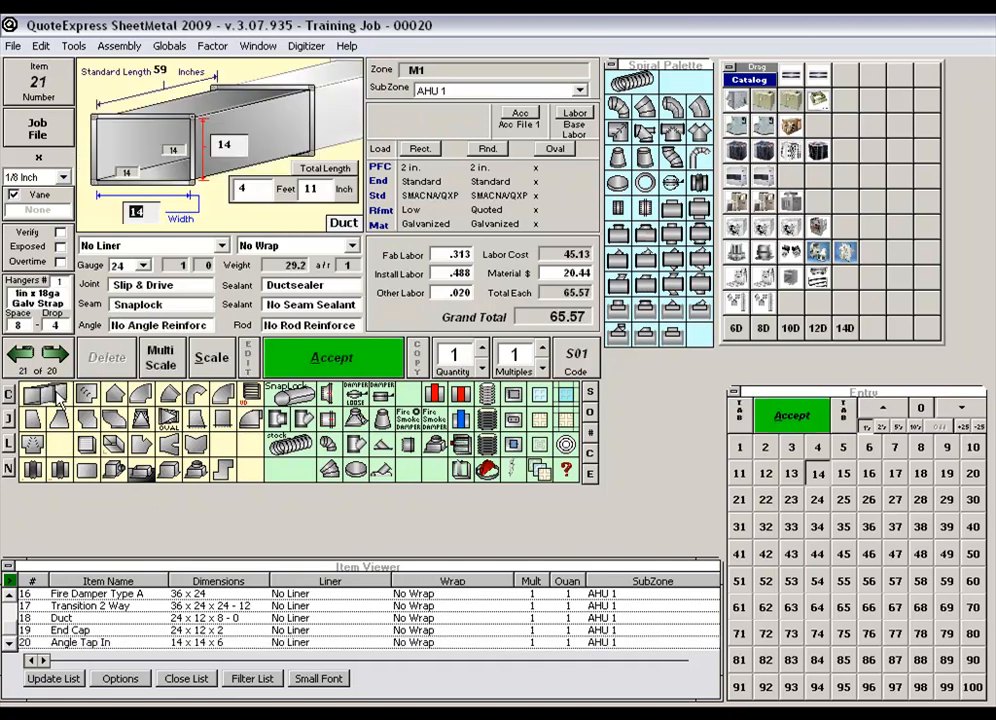
pyautogui.click(740, 412)
pyautogui.click(740, 412)
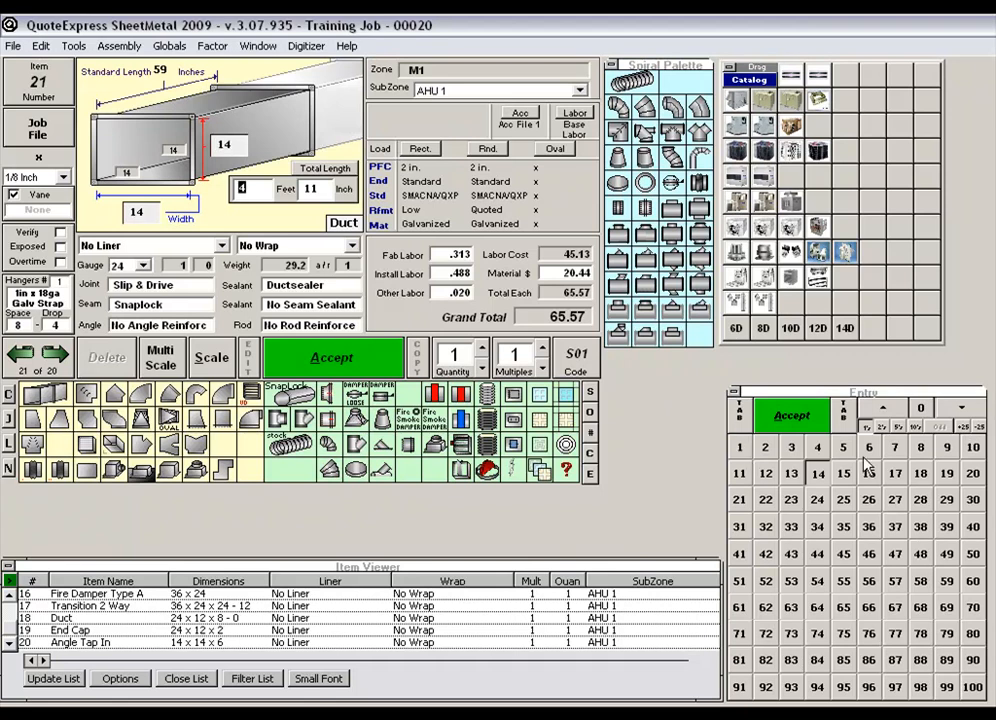
pyautogui.click(817, 452)
pyautogui.click(790, 420)
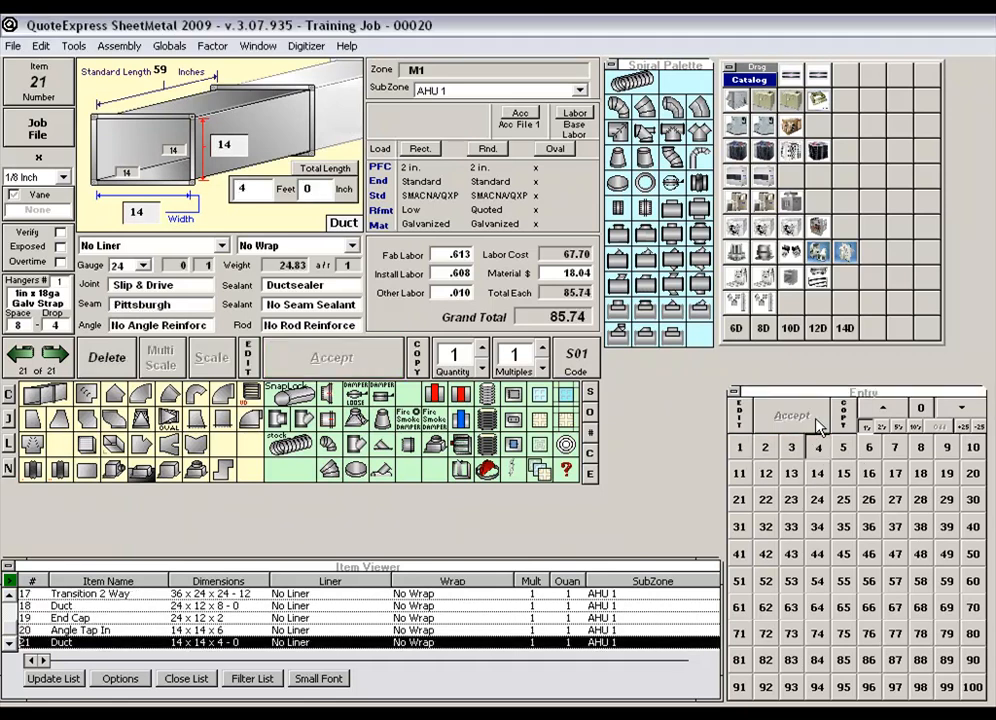
# Step: Close the branch with a 14 by 14 inch end cap and add a matching rectangular volume damper
pyautogui.click(100, 477)
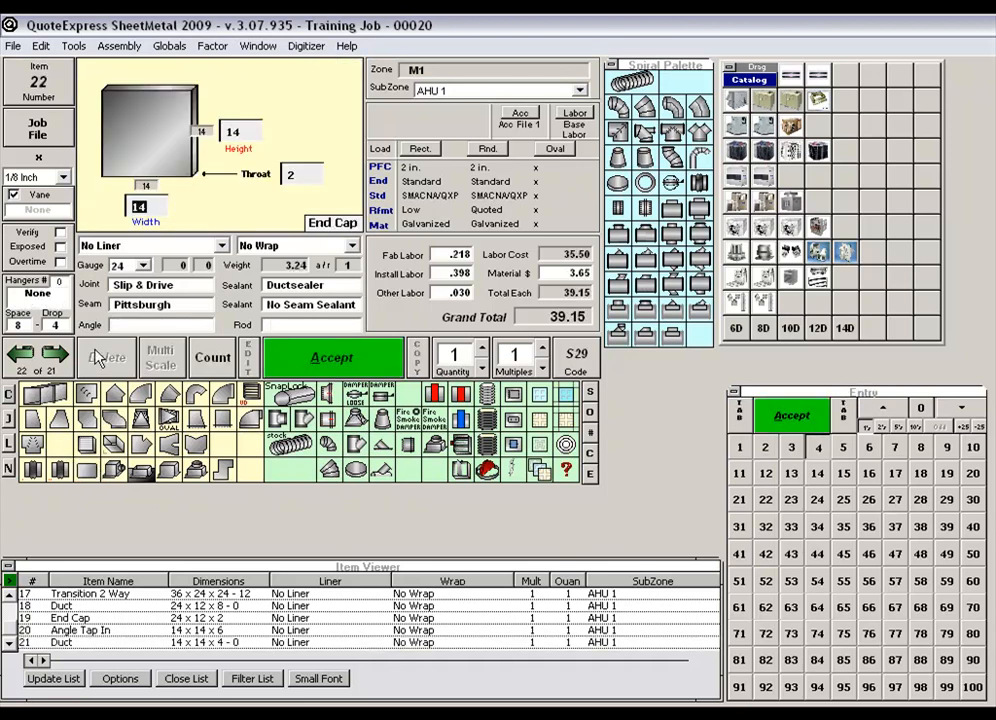
pyautogui.click(340, 358)
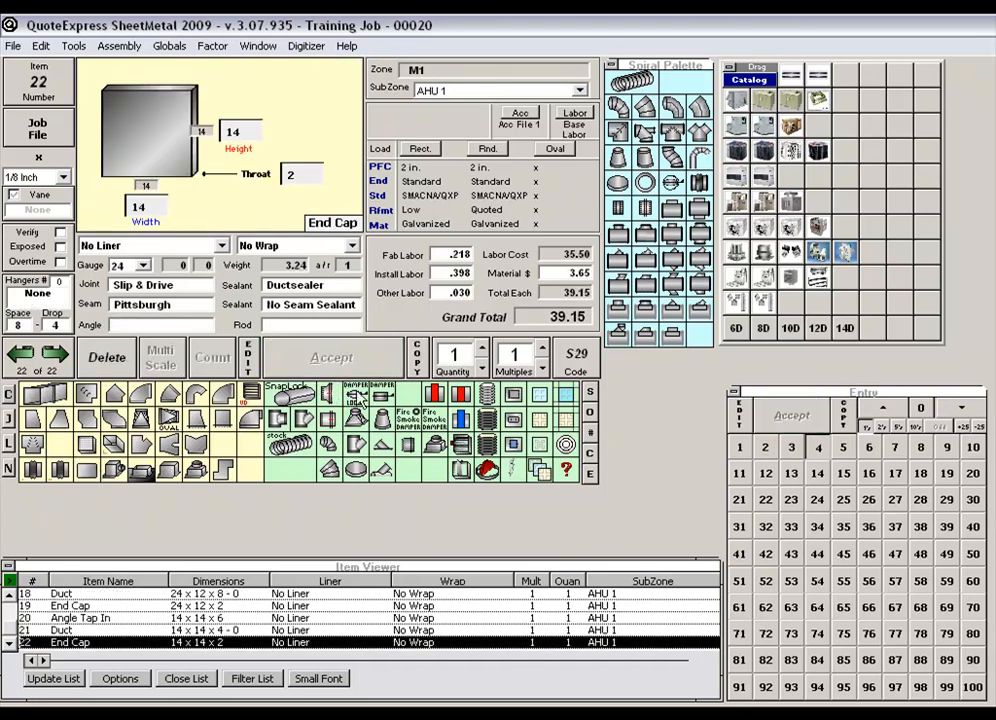
pyautogui.click(385, 396)
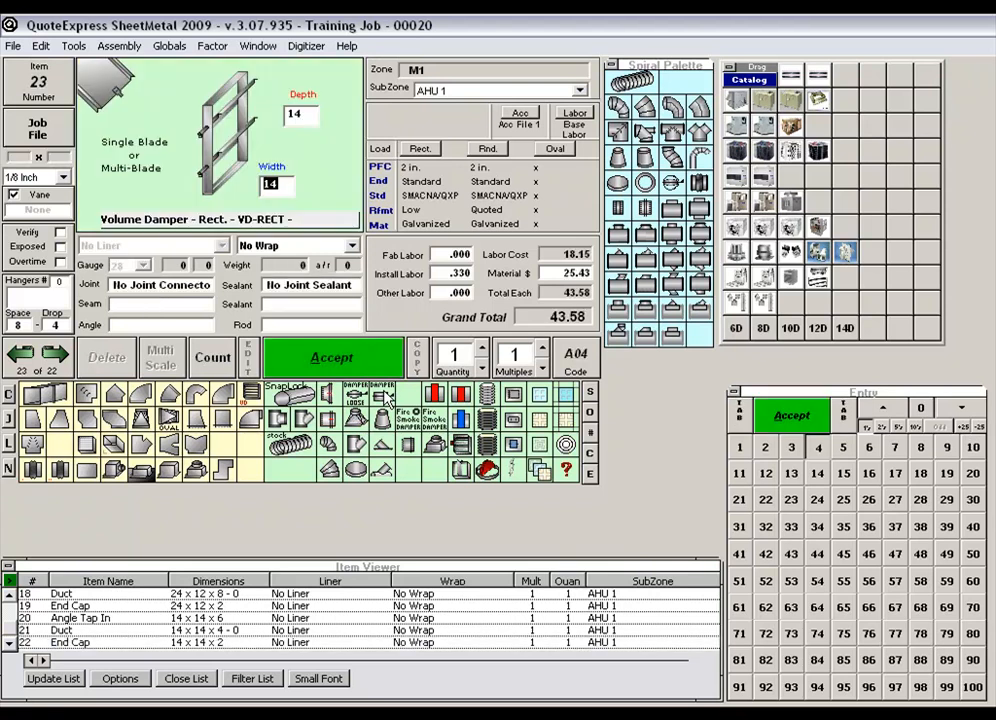
pyautogui.click(387, 366)
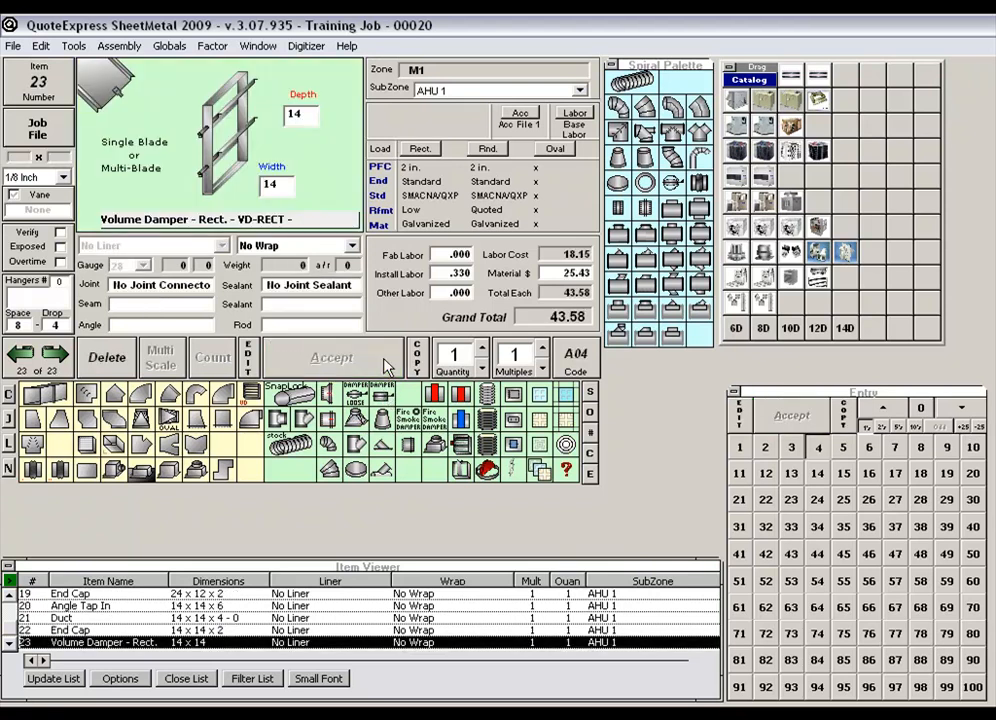
# Step: Add an angle tap-in 24 inches wide by 12 inches high, keeping its 6-inch length
pyautogui.click(196, 421)
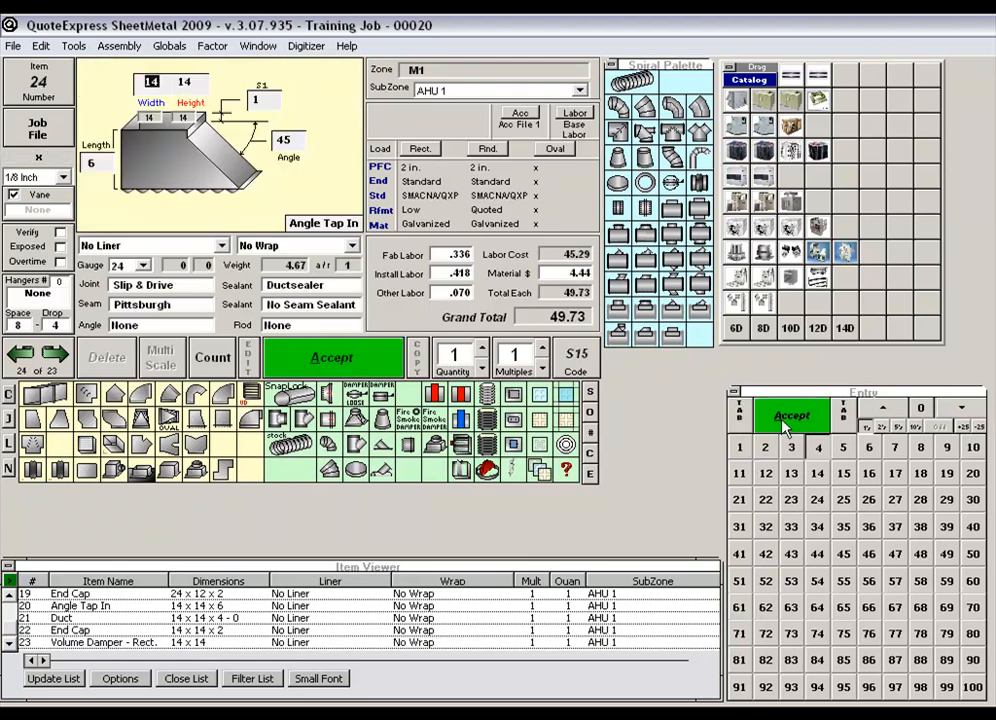
pyautogui.click(818, 501)
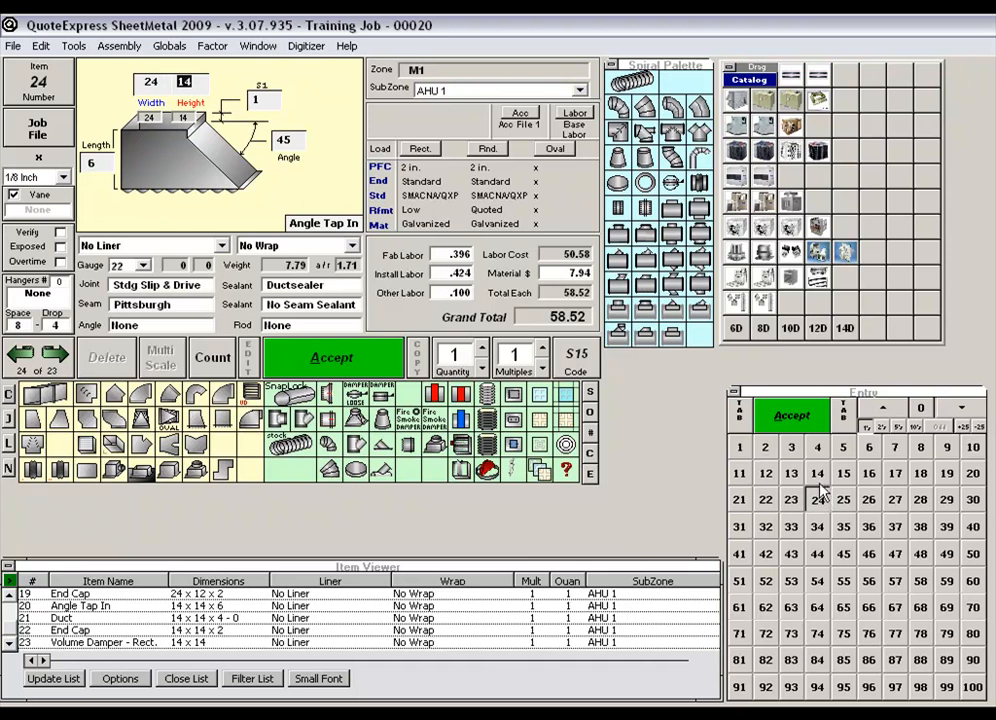
pyautogui.click(766, 473)
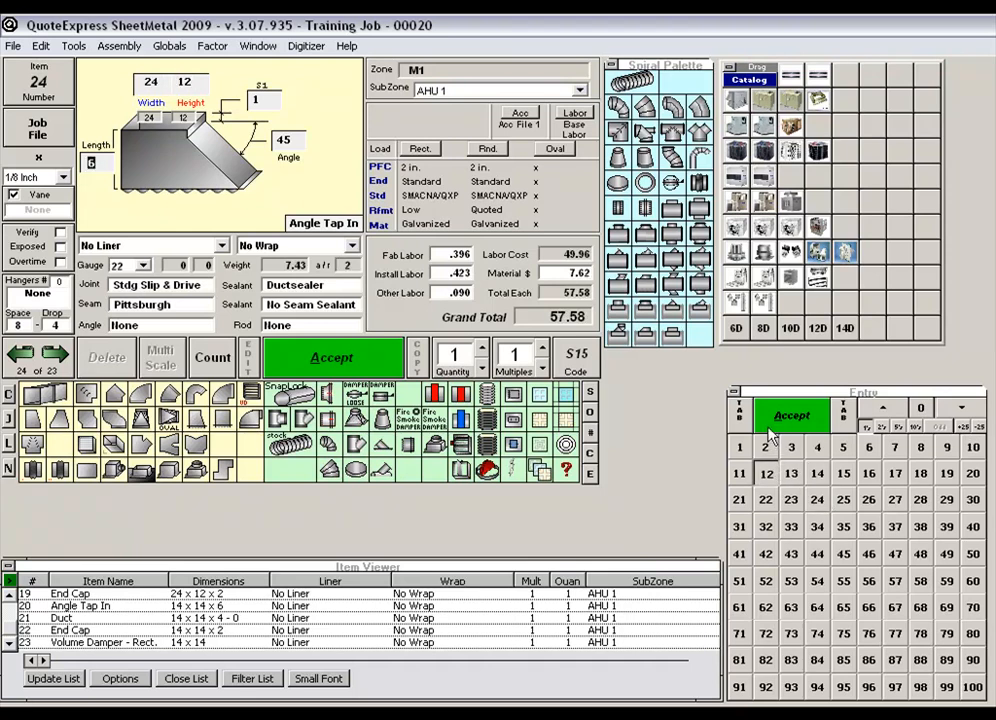
pyautogui.click(771, 417)
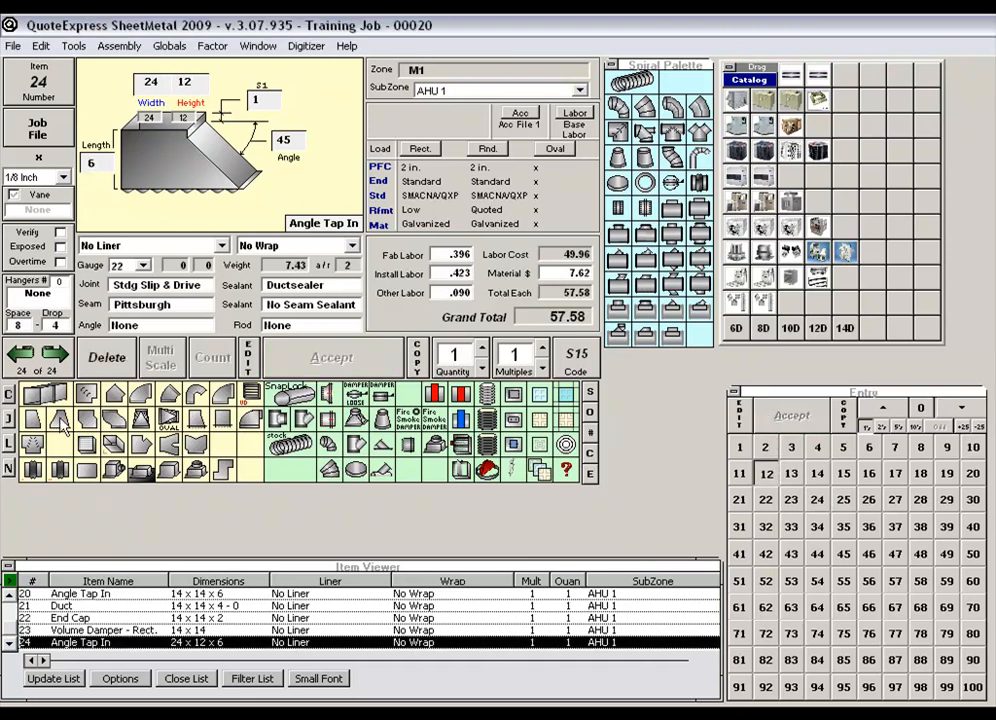
# Step: Add a 24 by 12 inch duct with a total length of 4 feet 0 inches to the second branch
pyautogui.click(57, 398)
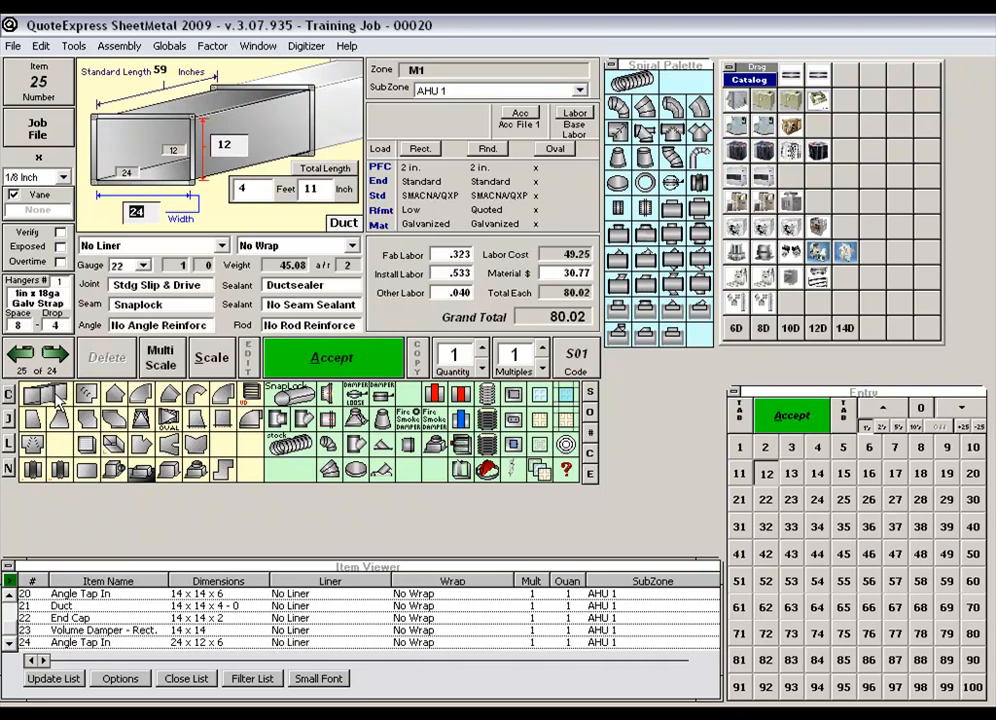
pyautogui.click(745, 412)
pyautogui.click(748, 412)
pyautogui.click(818, 448)
pyautogui.click(800, 416)
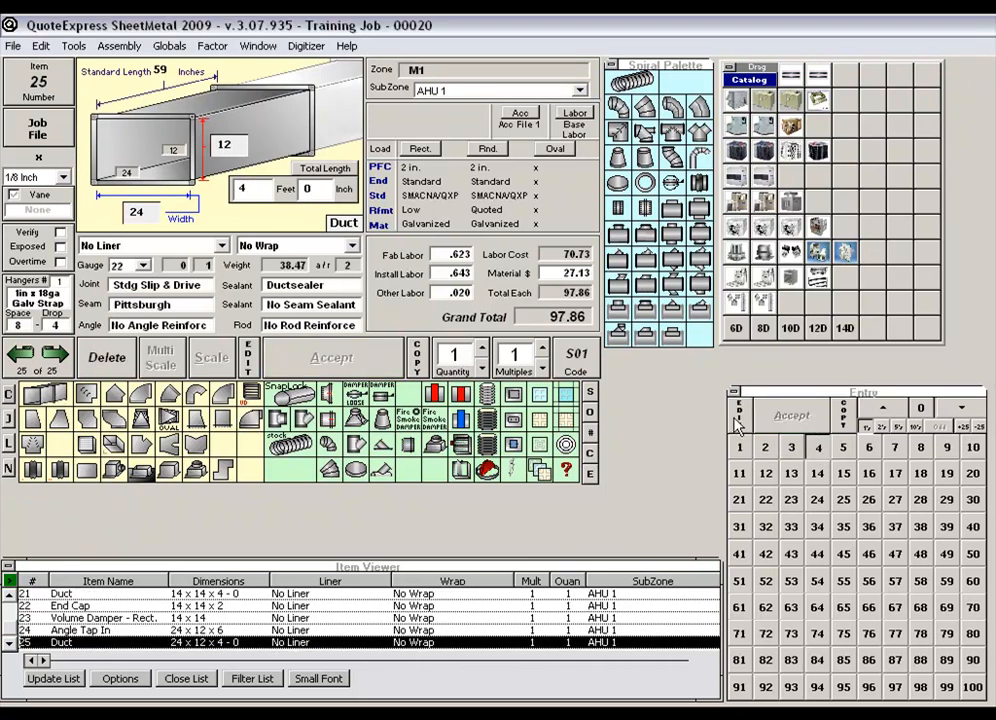
# Step: Close the second branch with a 24 by 12 inch end cap and add a matching rectangular volume damper
pyautogui.click(70, 354)
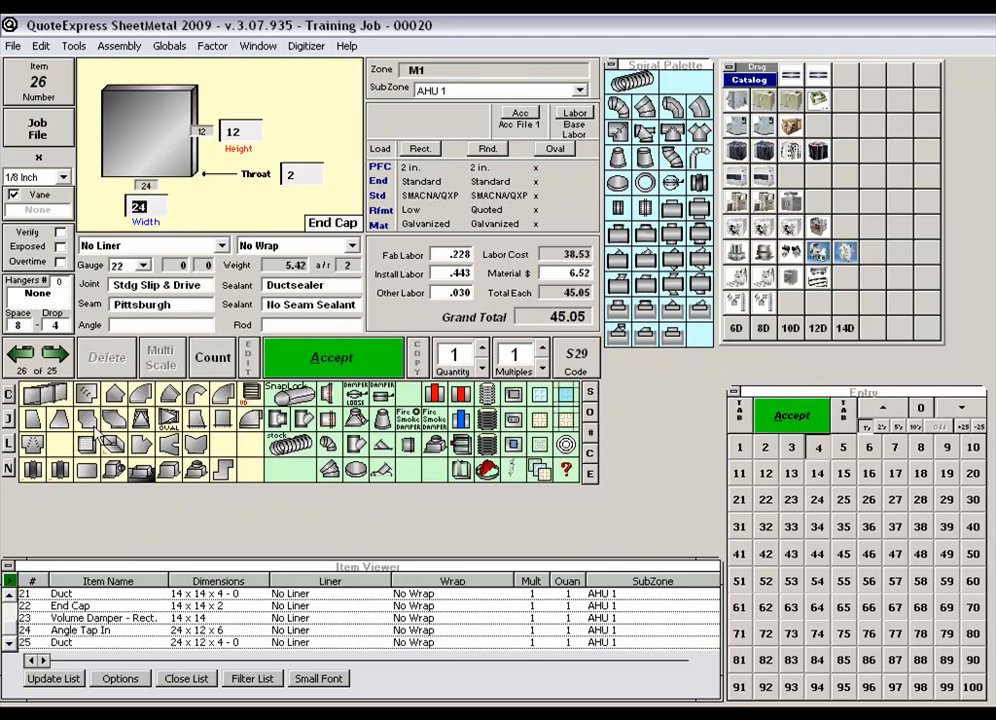
pyautogui.click(313, 360)
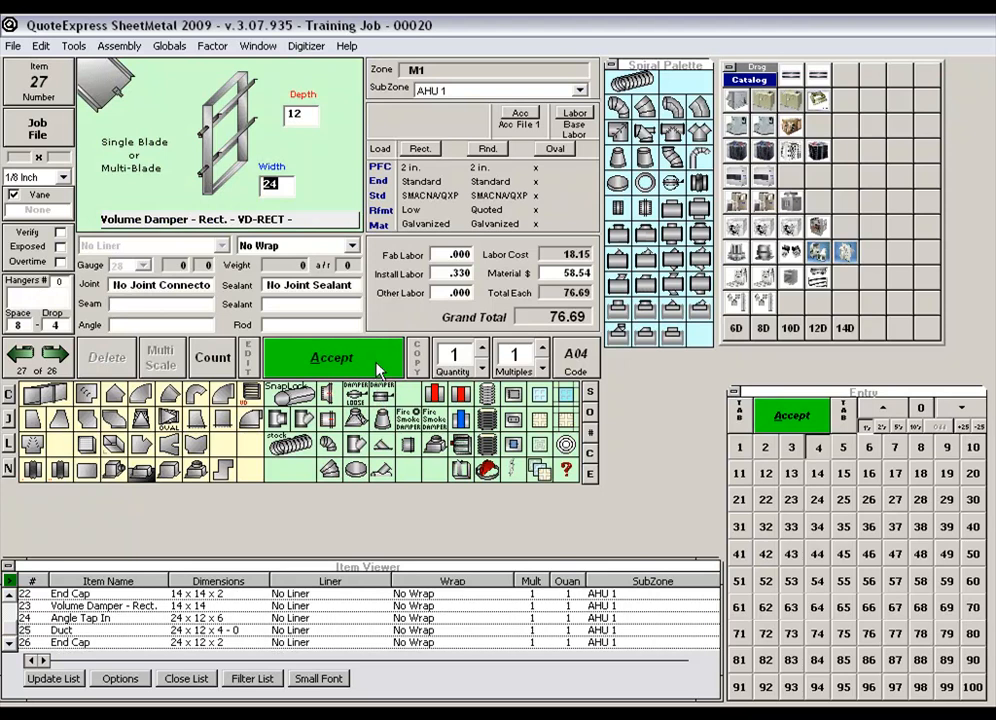
pyautogui.click(378, 362)
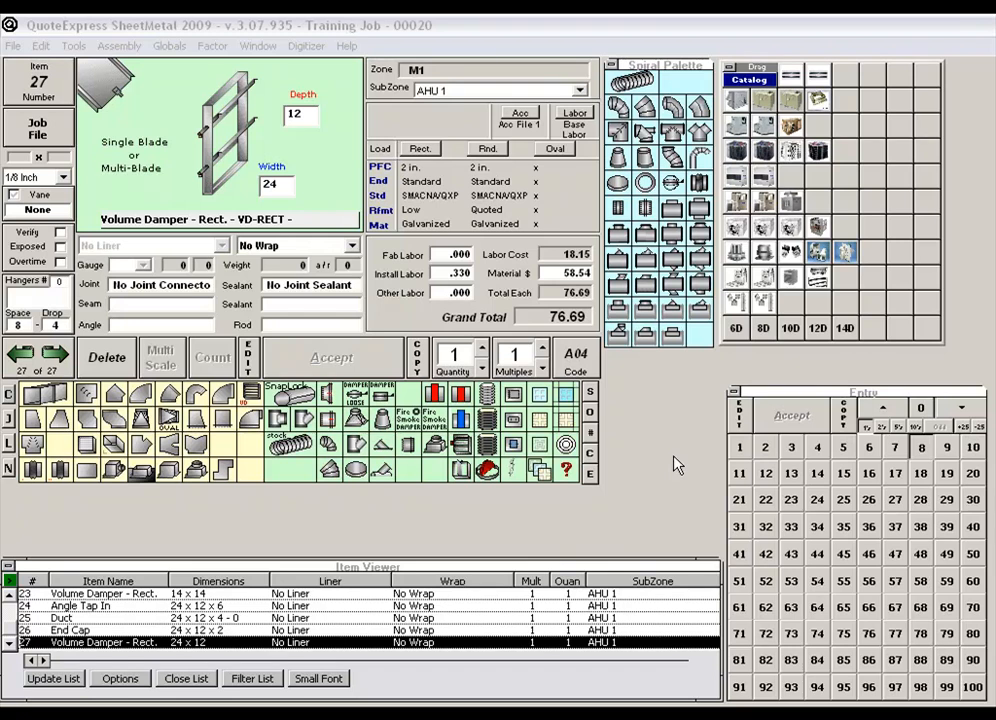
# Step: Add 8-inch spin-ins with volume damper in a quantity of 5
pyautogui.click(330, 421)
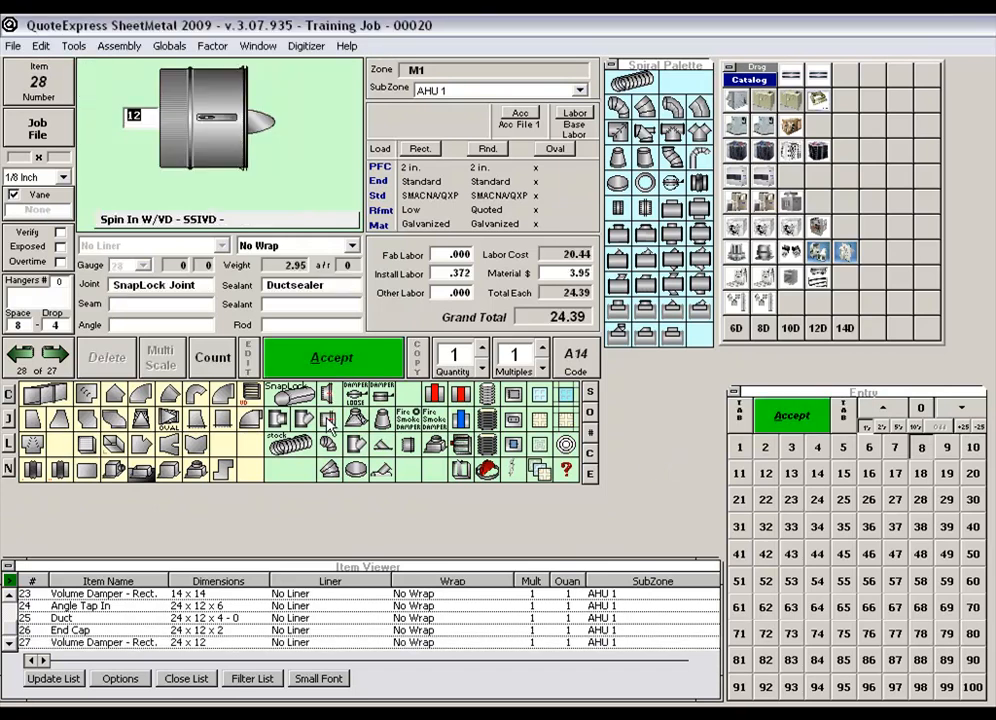
pyautogui.click(921, 449)
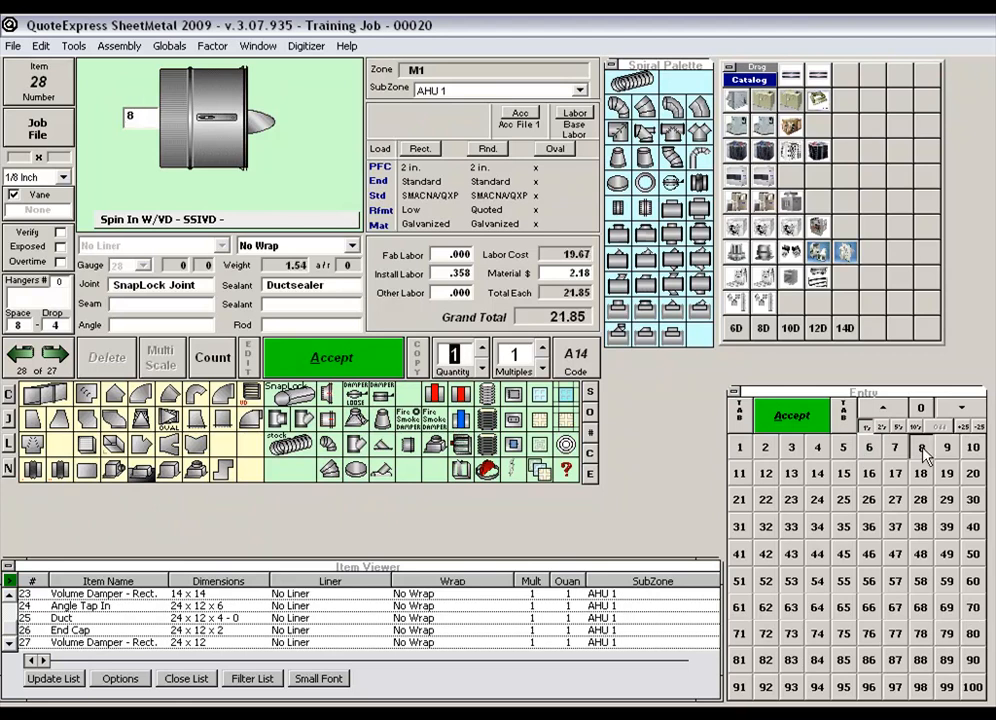
pyautogui.click(843, 450)
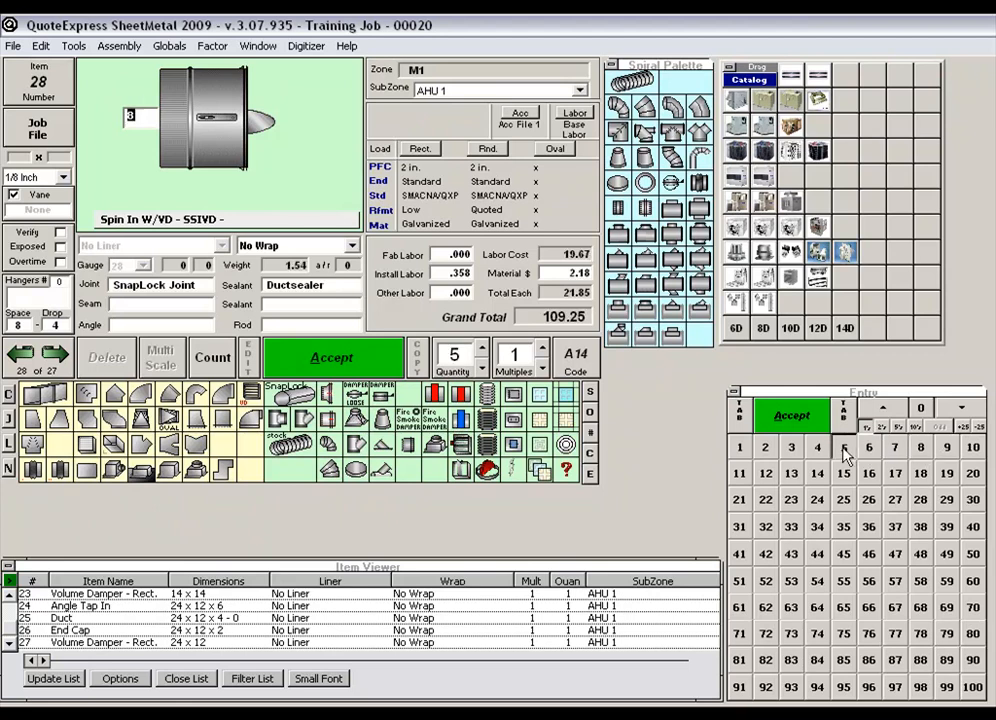
pyautogui.click(792, 417)
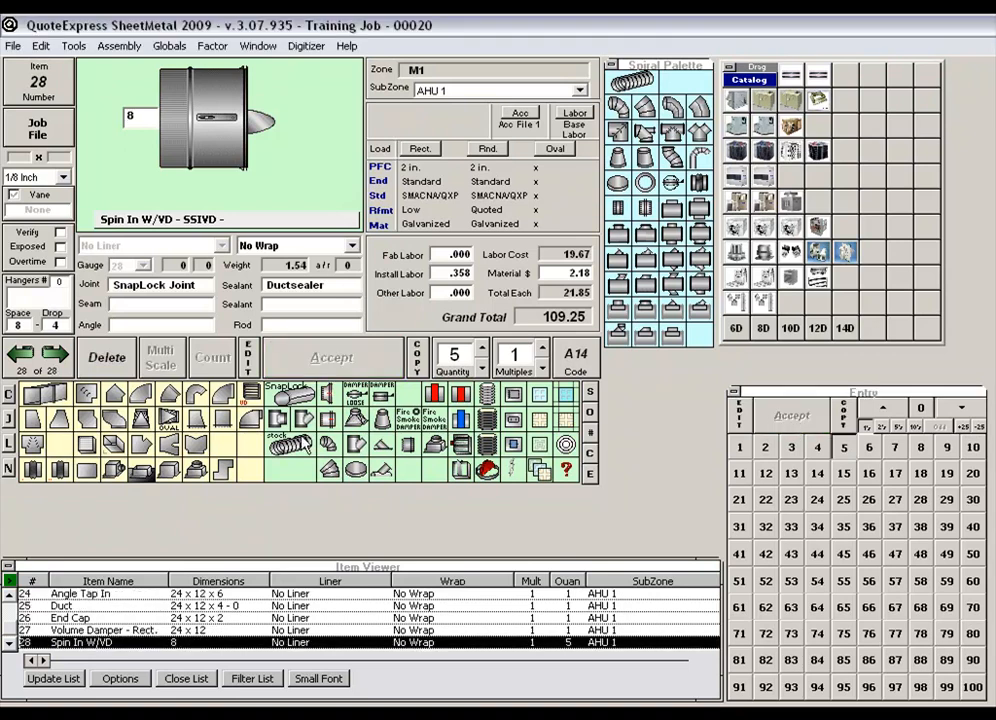
# Step: Add 8-inch snap lock pipe with a length of 5 in a quantity of 5
pyautogui.click(298, 393)
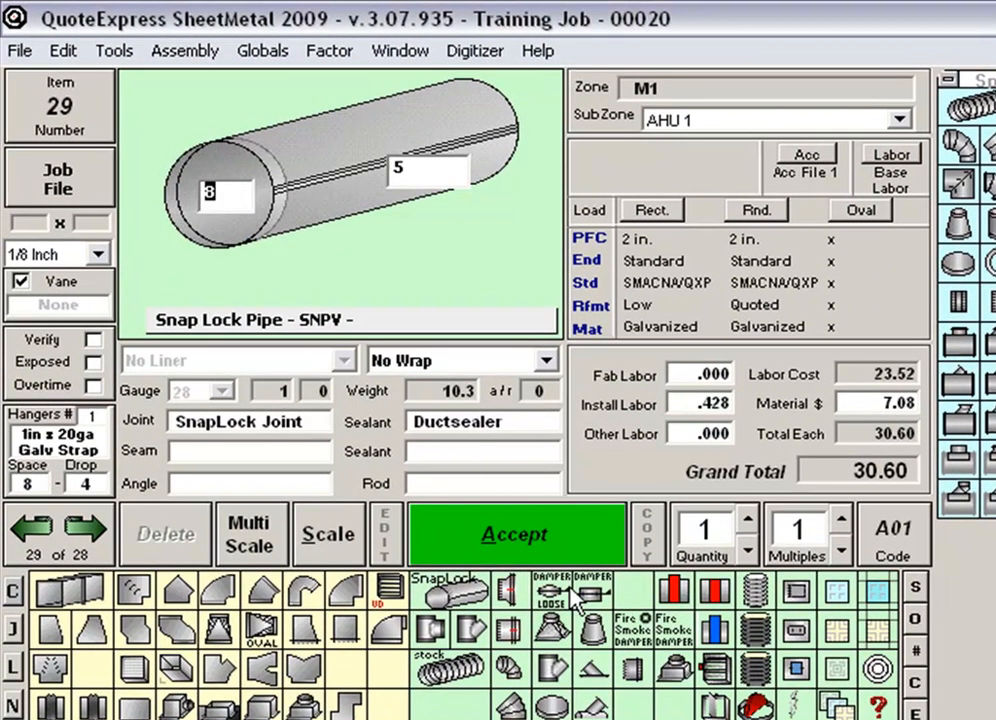
pyautogui.click(746, 521)
pyautogui.click(746, 521)
pyautogui.click(746, 521)
pyautogui.click(746, 521)
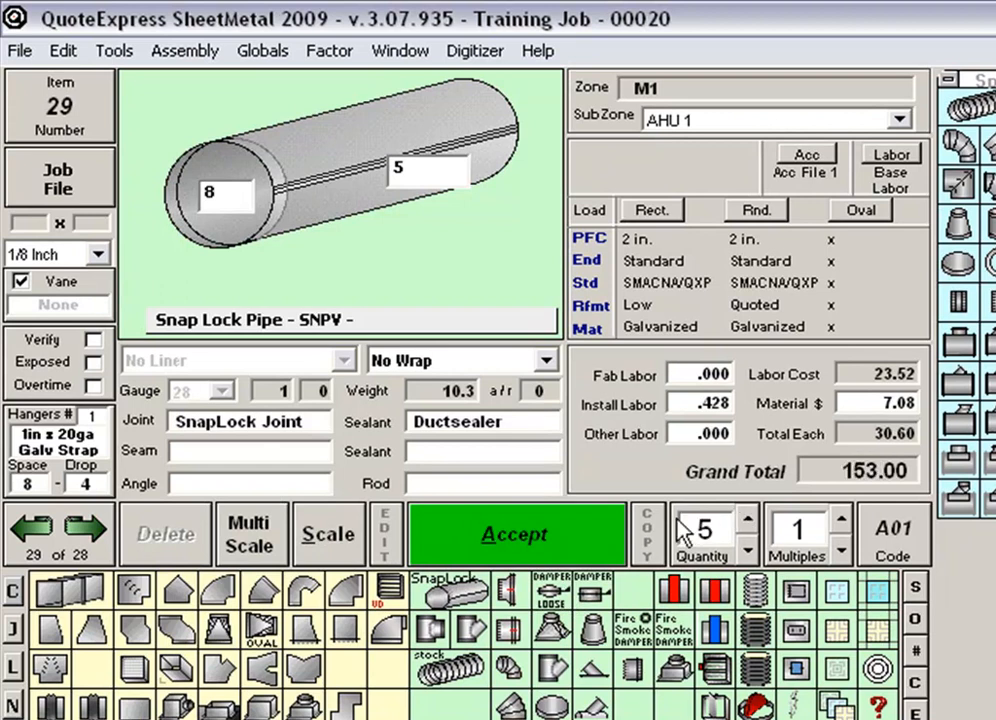
pyautogui.click(557, 533)
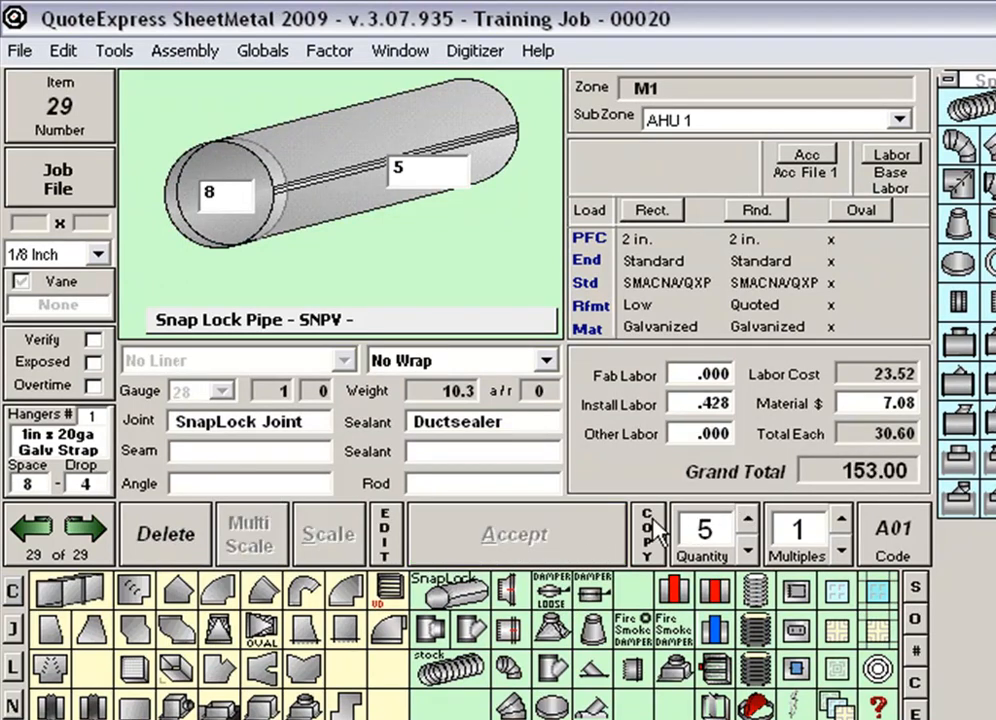
# Step: Add 8-inch Flex 1 Insulated duct with a length of 6 in a quantity of 5
pyautogui.click(757, 632)
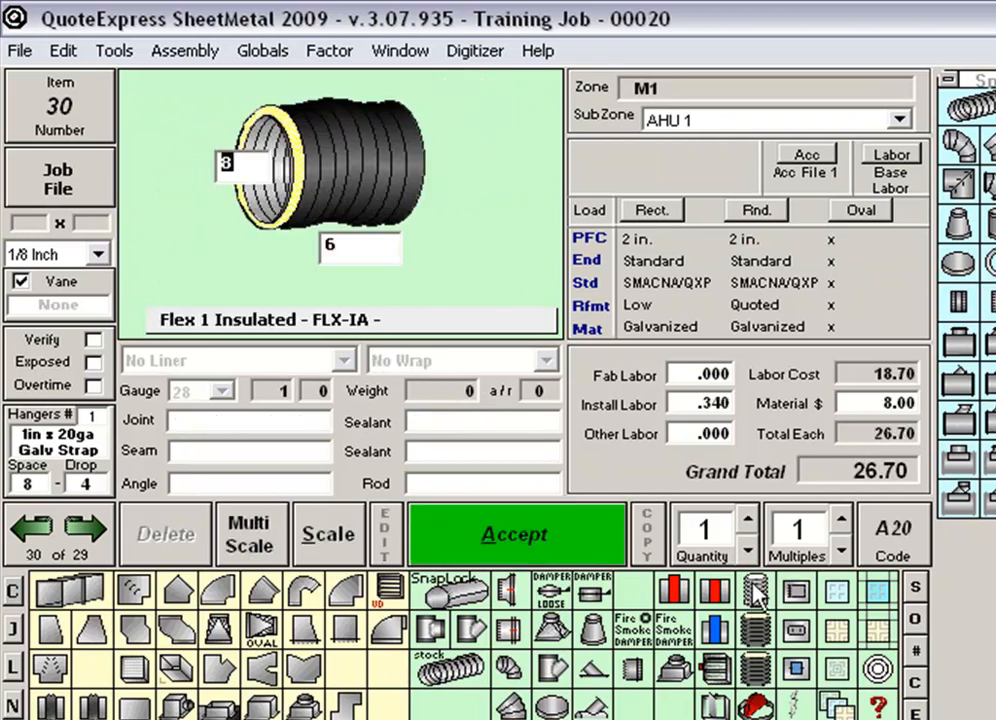
pyautogui.click(748, 520)
pyautogui.click(748, 520)
pyautogui.click(748, 520)
pyautogui.click(748, 520)
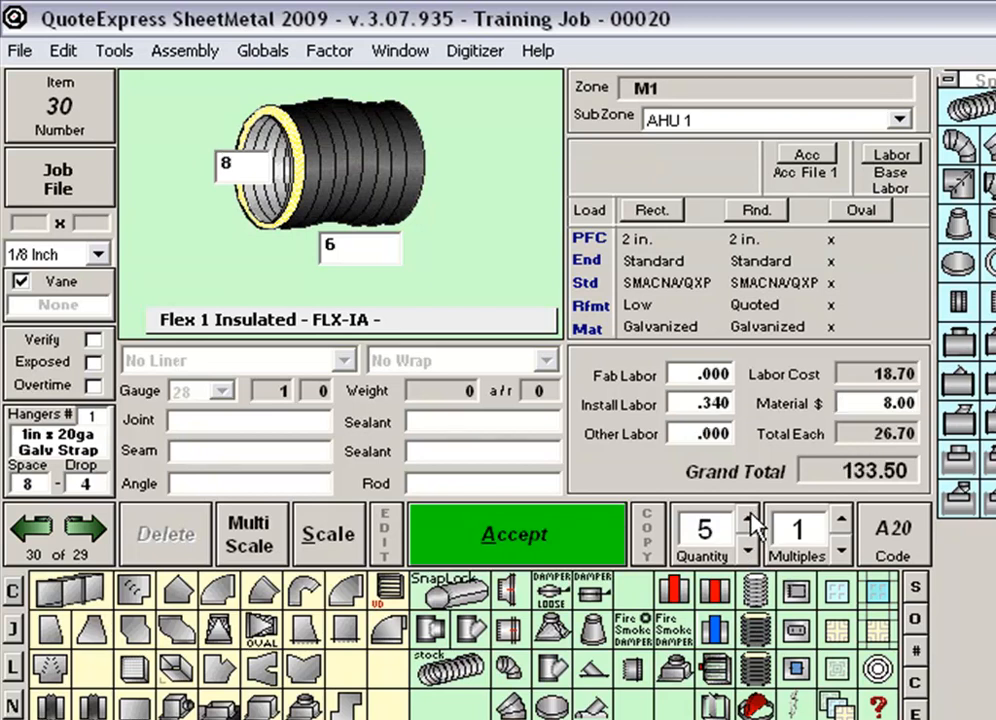
pyautogui.click(583, 527)
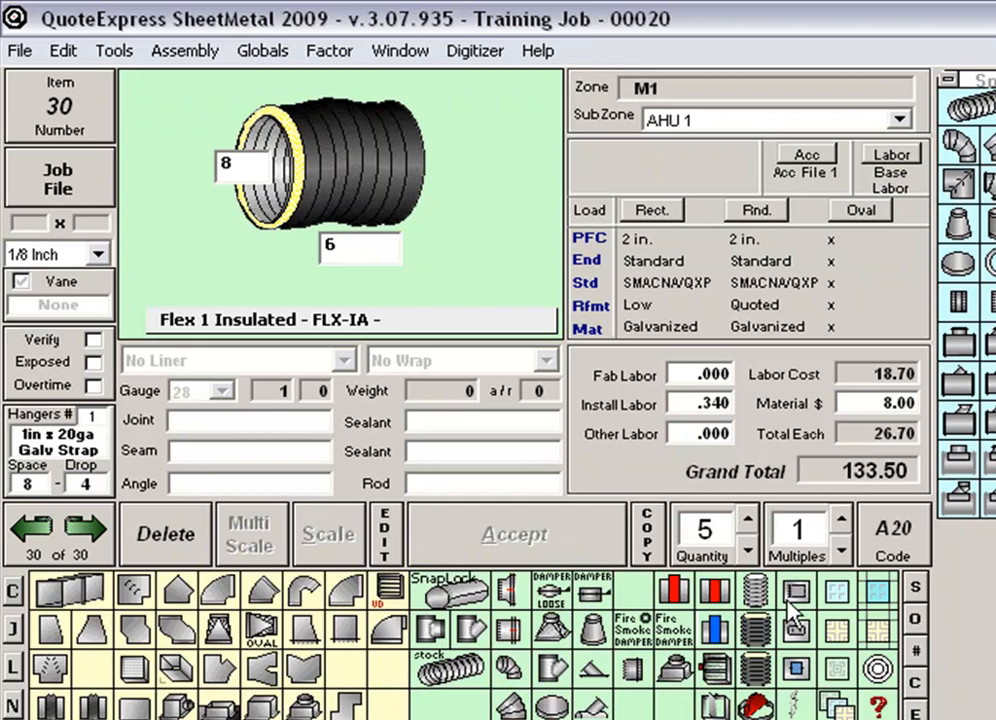
# Step: Add 8-inch lay-in grilles in a quantity of 5
pyautogui.click(877, 594)
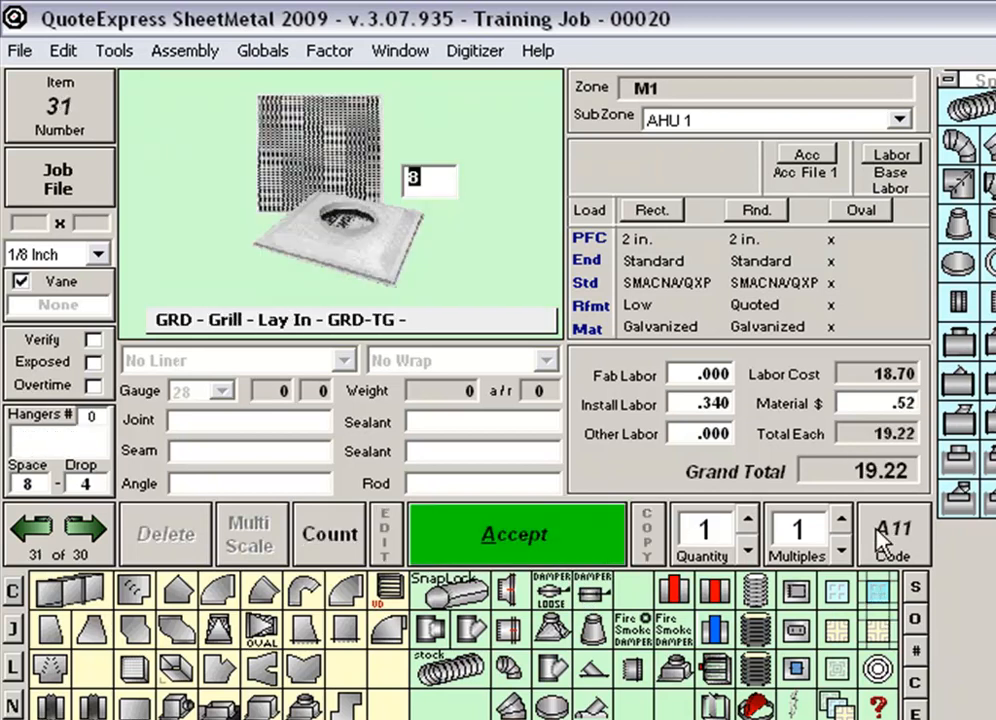
pyautogui.click(746, 518)
pyautogui.click(746, 518)
pyautogui.click(746, 518)
pyautogui.click(746, 518)
pyautogui.click(590, 530)
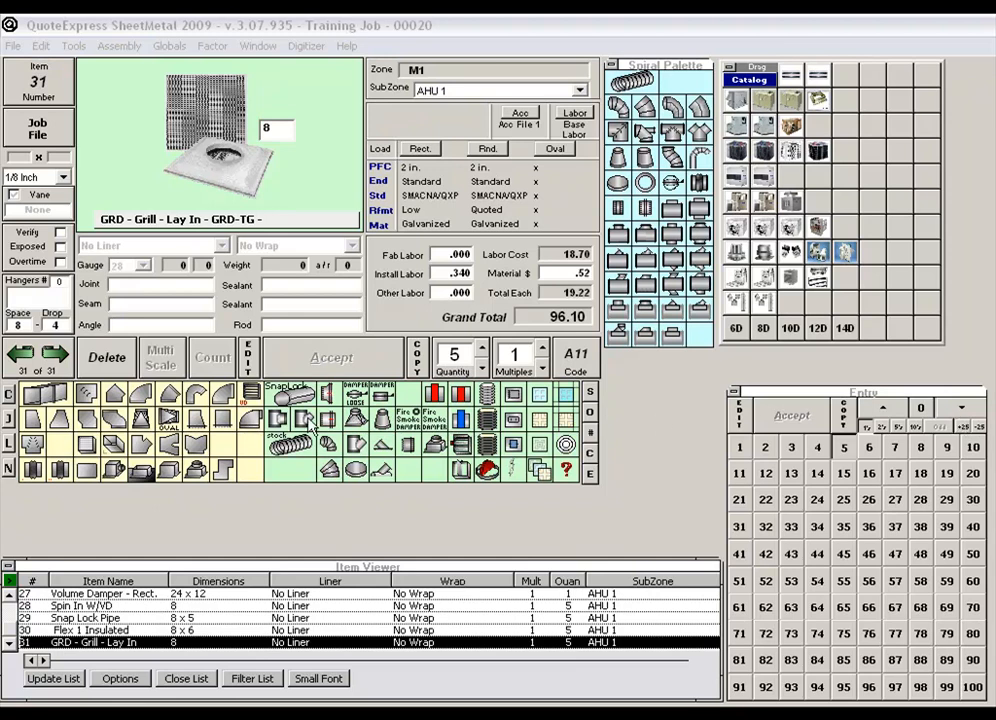
# Step: Add a 6-inch conical spin-in with damper with multiples set to 5, followed by a matching snap lock pipe with a length of 5
pyautogui.click(327, 392)
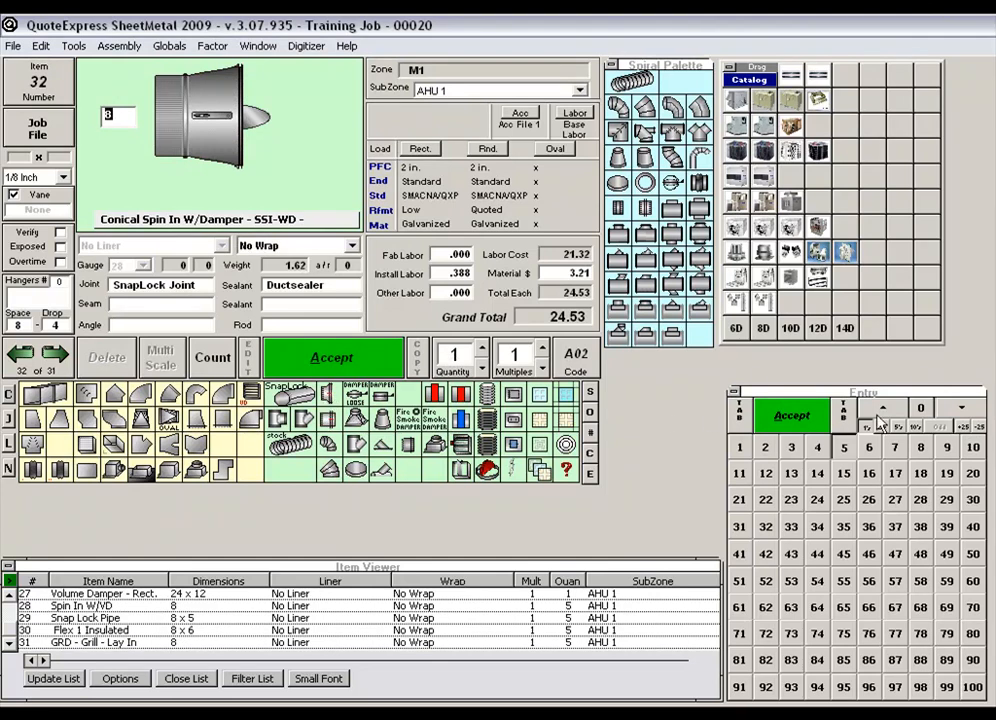
pyautogui.click(870, 450)
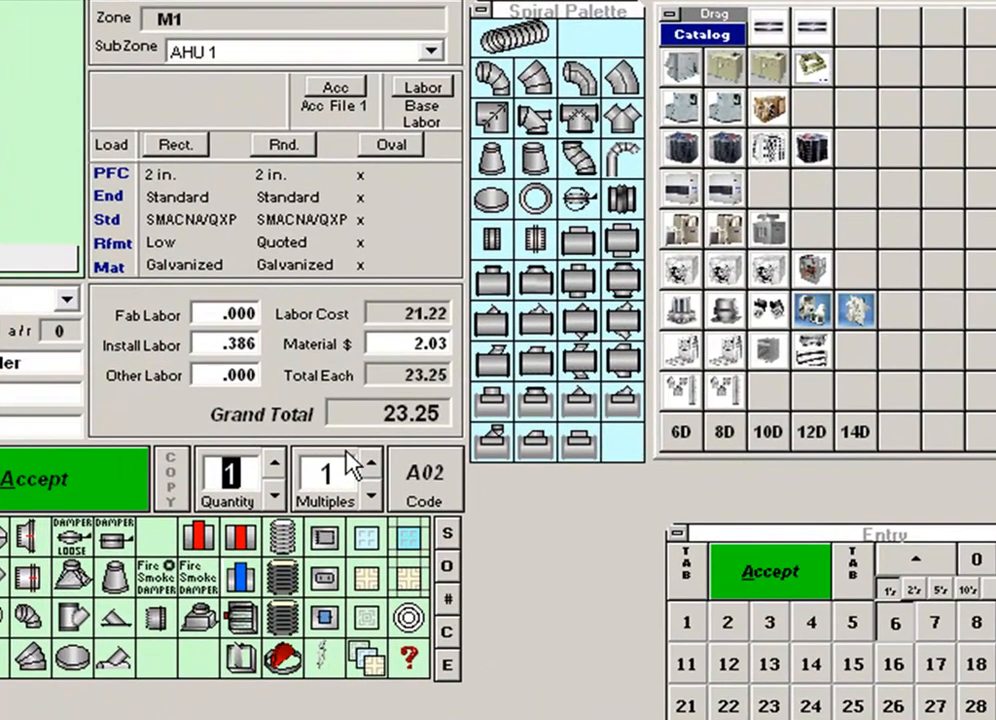
pyautogui.click(325, 470)
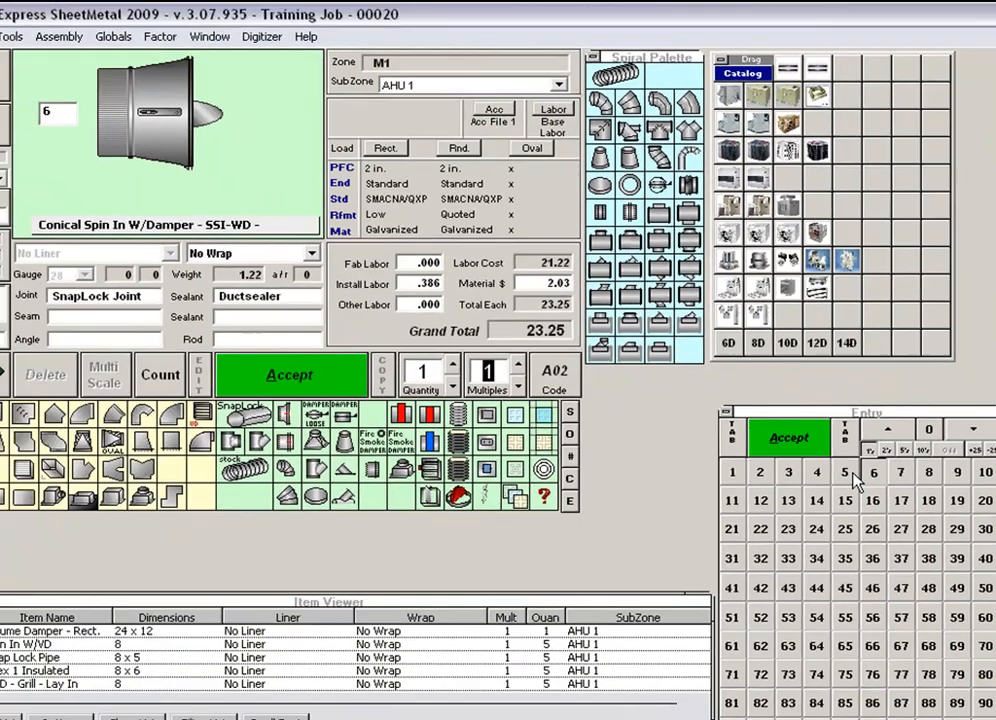
pyautogui.click(862, 614)
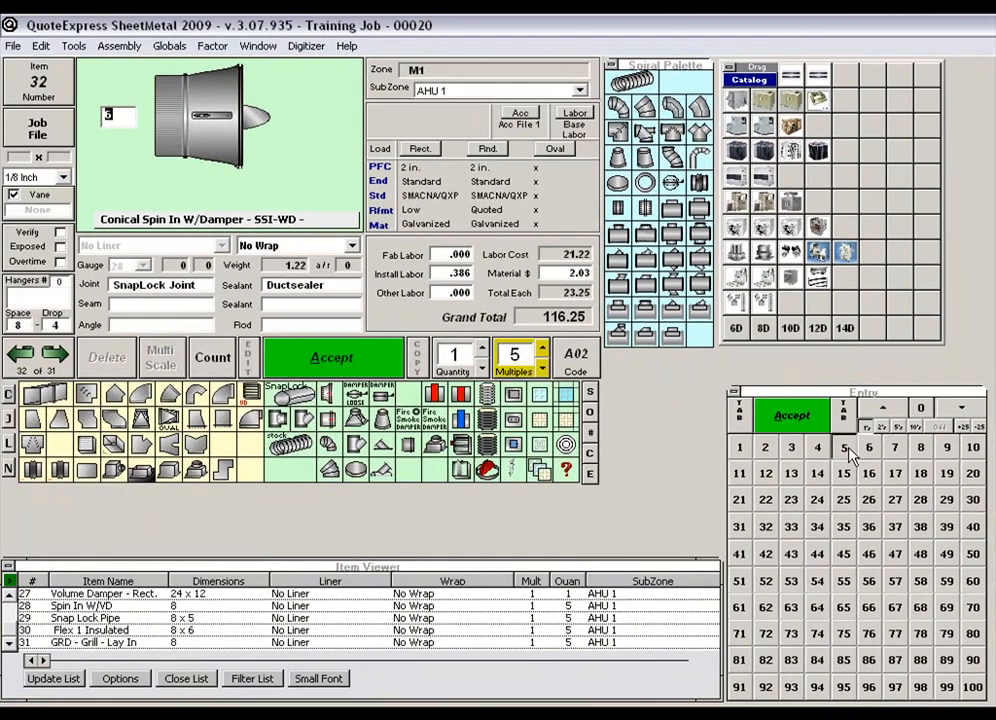
pyautogui.click(791, 415)
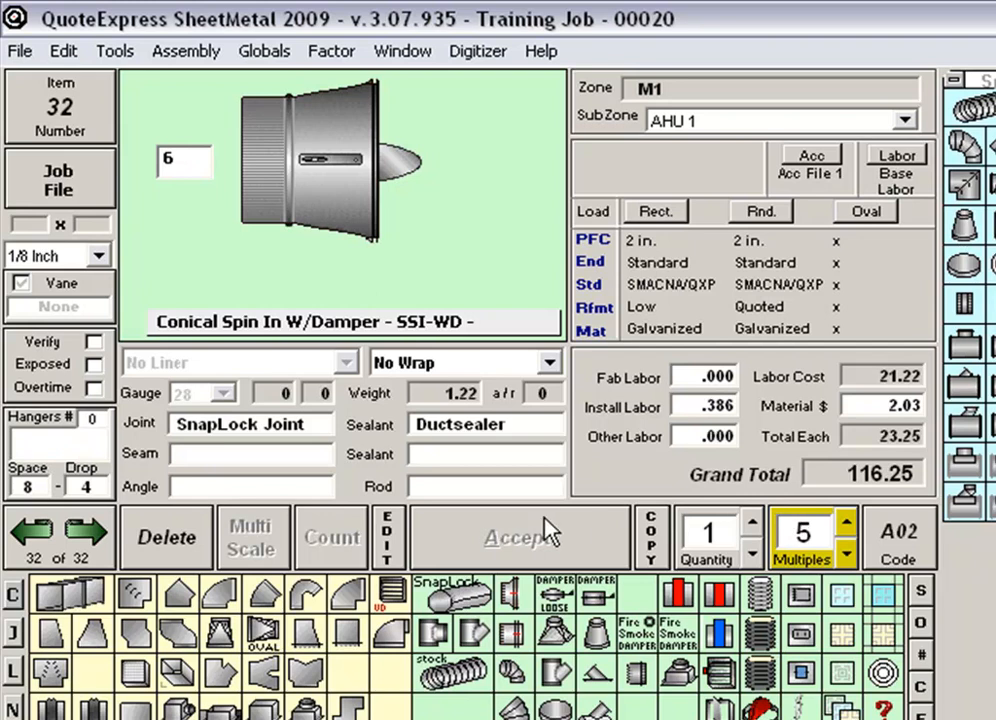
pyautogui.click(455, 598)
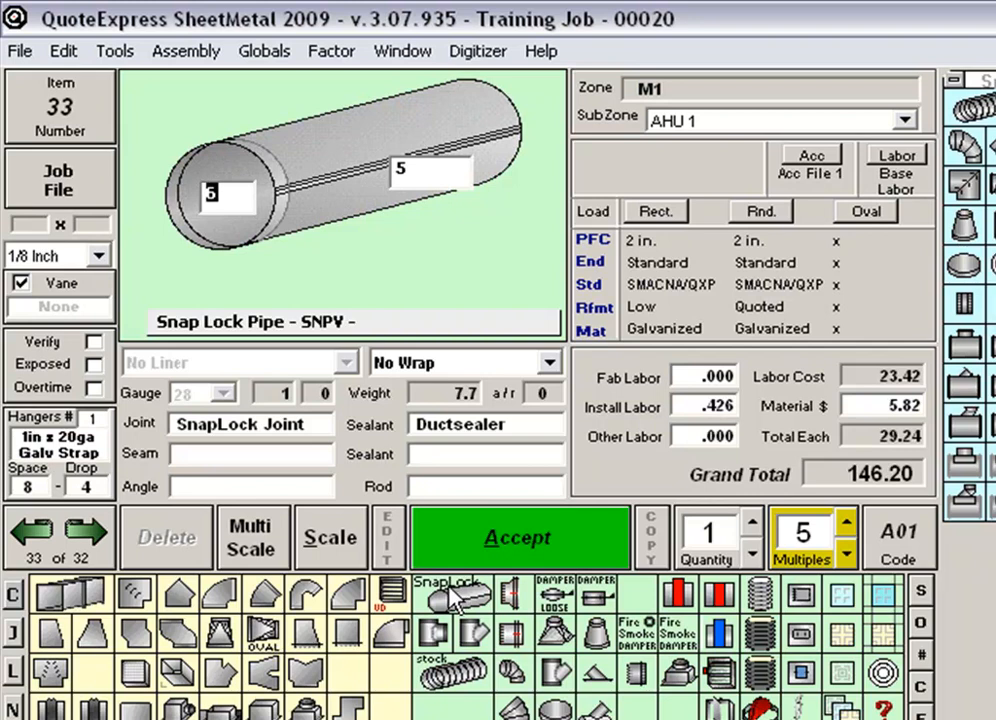
pyautogui.click(448, 537)
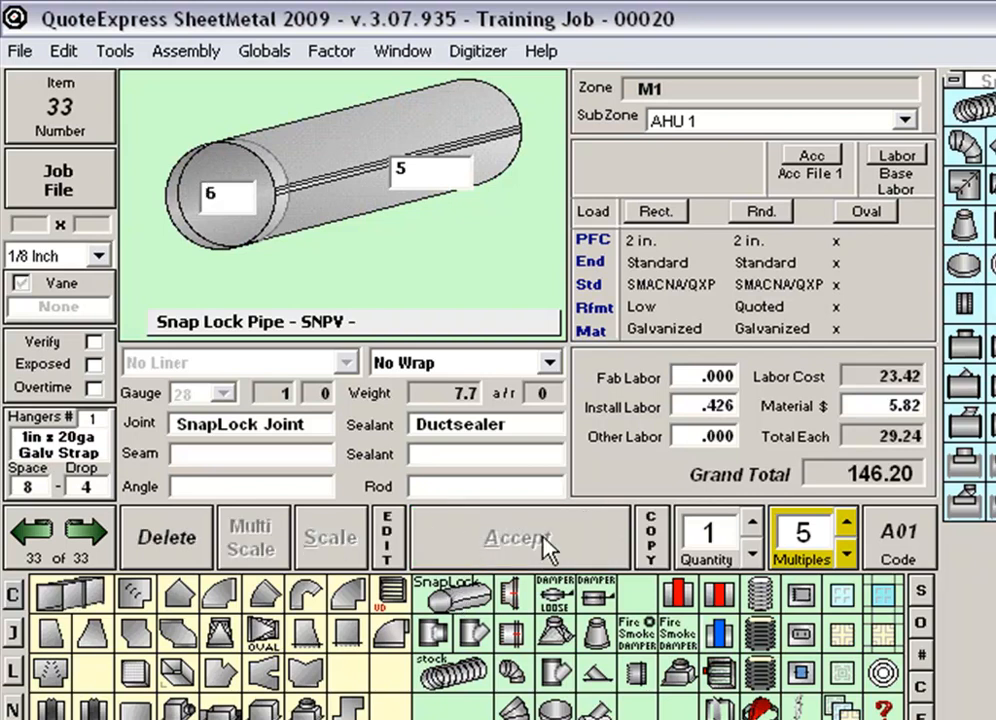
# Step: Add 6-inch Flex 1 Insulated duct with a length of 6 and a 6-inch lay-in grille, both with multiples of 5
pyautogui.click(762, 597)
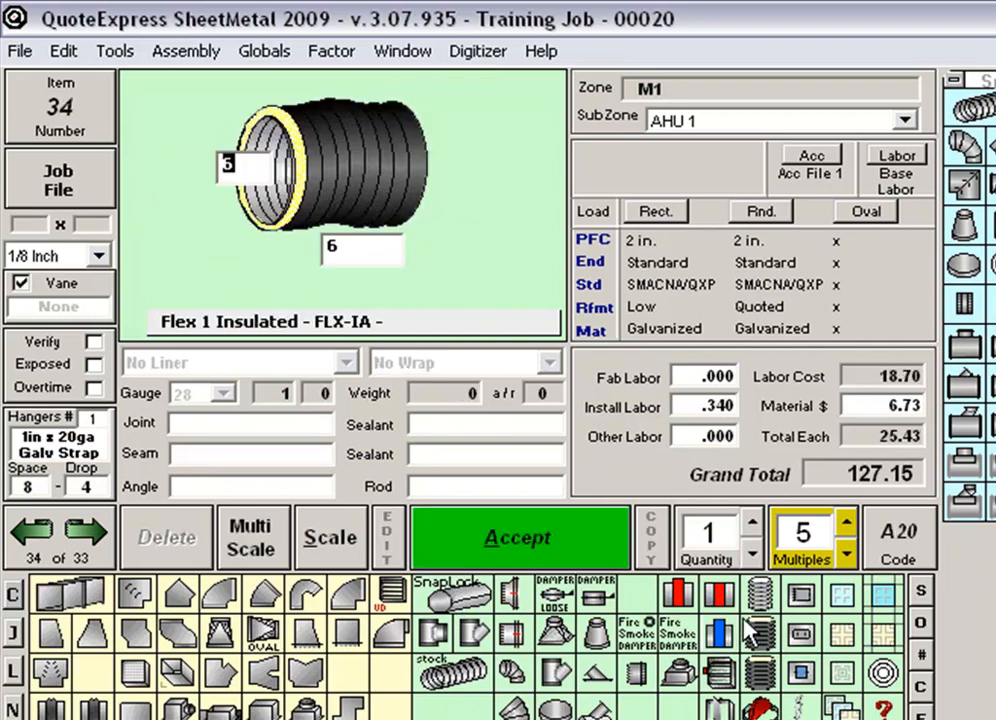
pyautogui.click(565, 553)
pyautogui.click(886, 598)
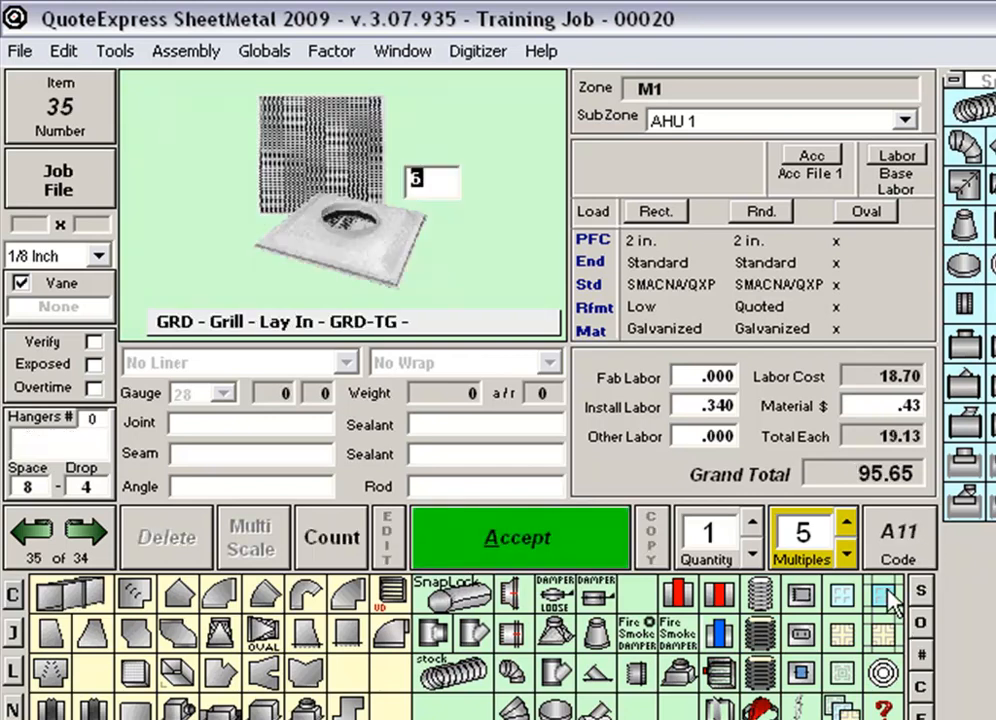
pyautogui.click(570, 555)
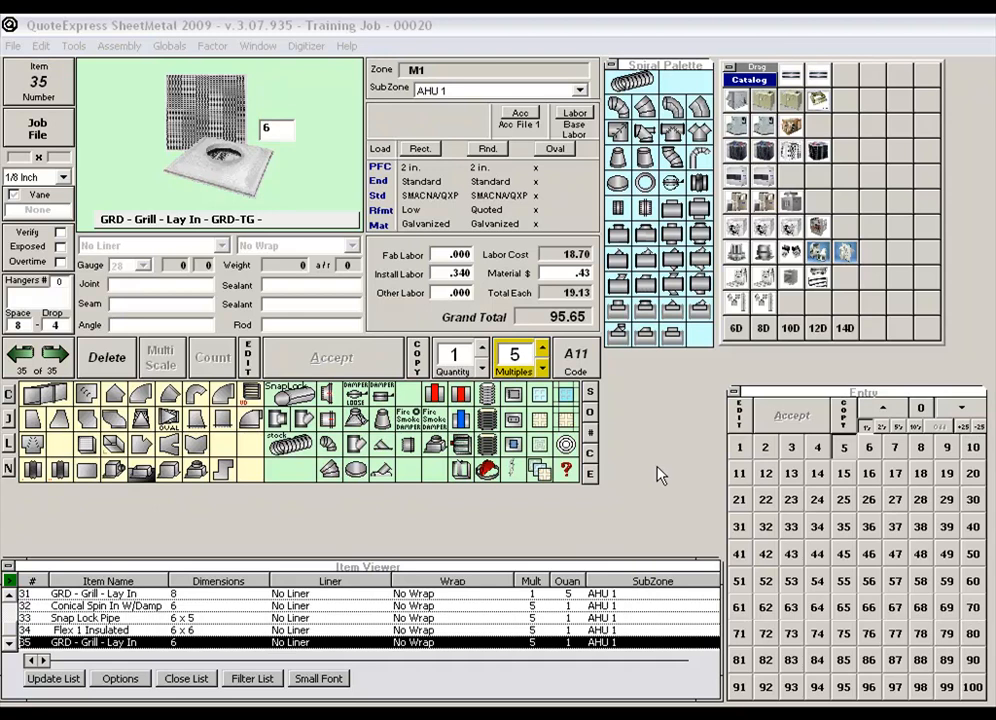
# Step: Add an 18-inch bell mouth with a length of 6, with multiples set back to 1
pyautogui.click(645, 182)
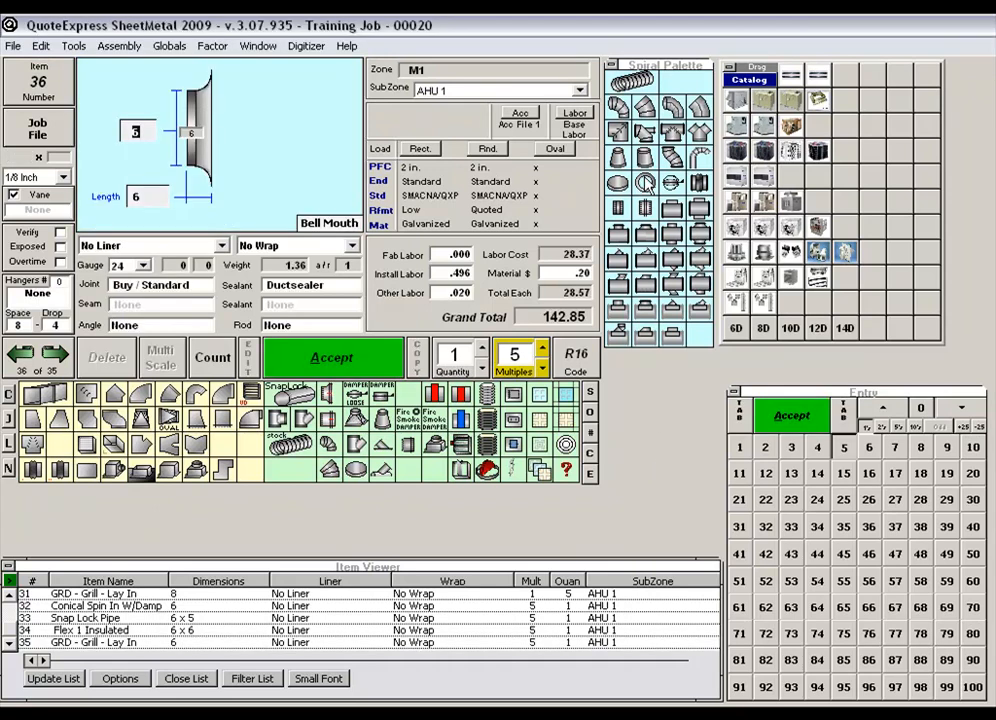
pyautogui.click(543, 371)
pyautogui.click(543, 371)
pyautogui.click(543, 371)
pyautogui.click(543, 371)
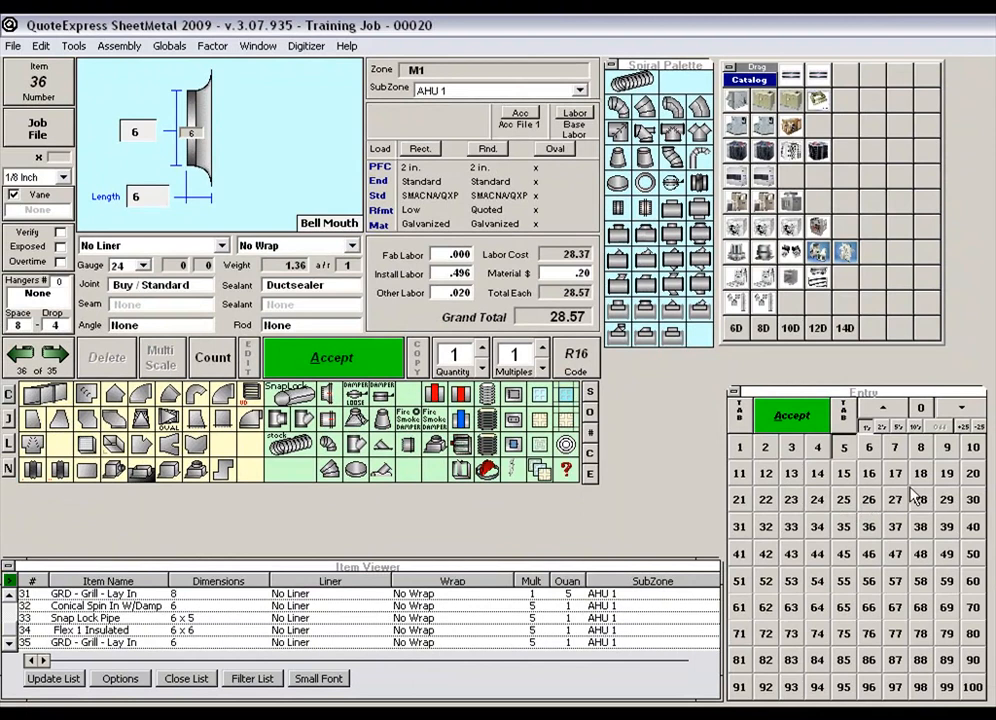
pyautogui.press('Tab')
pyautogui.click(921, 474)
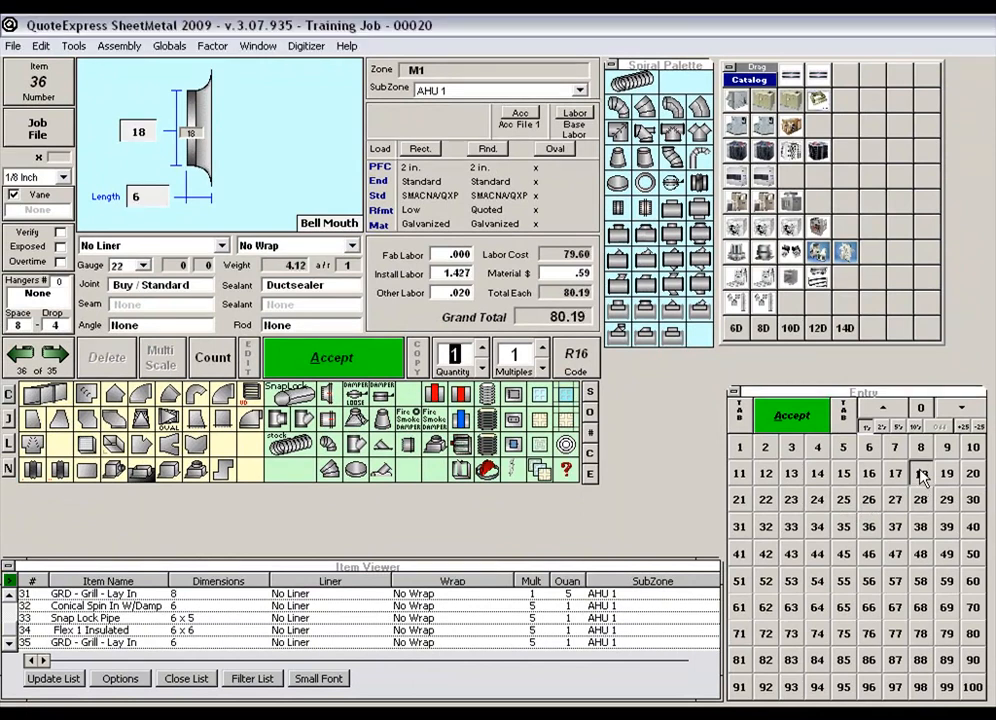
pyautogui.click(797, 419)
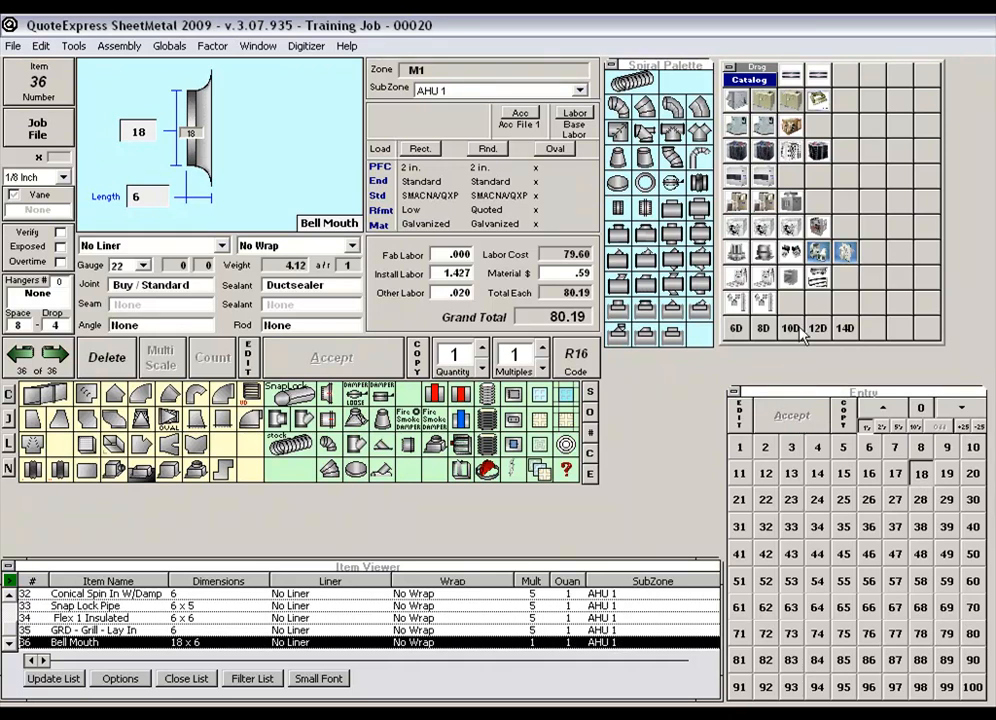
# Step: Add 18-inch spiral pipe 15 feet long, followed by an 18-inch 90-degree gored elbow with a 27-inch radius
pyautogui.click(636, 84)
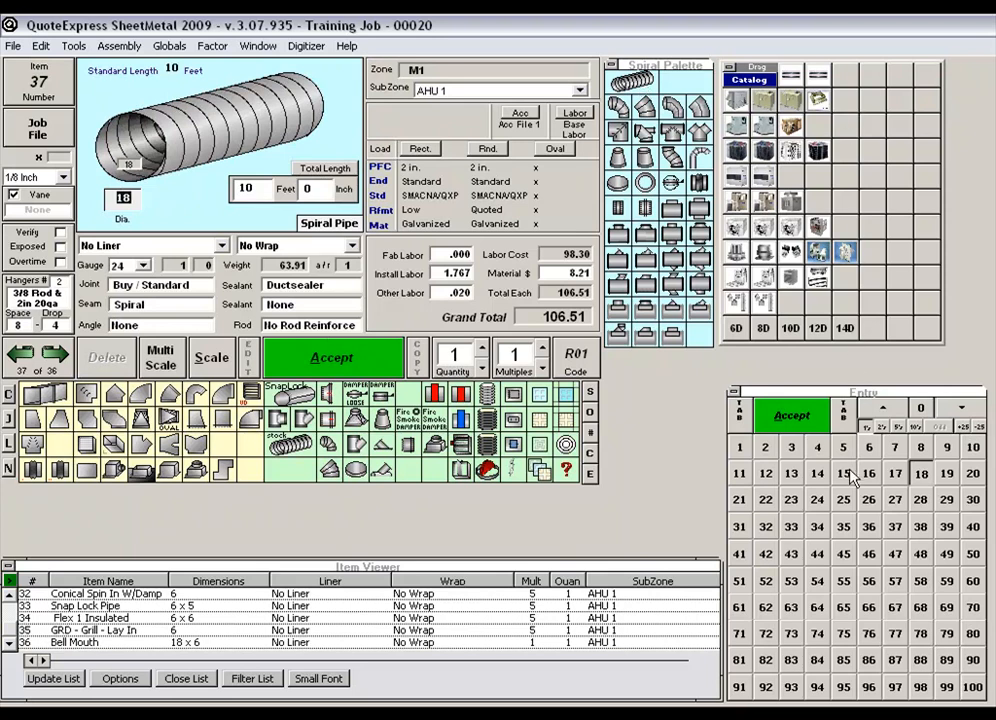
pyautogui.click(738, 414)
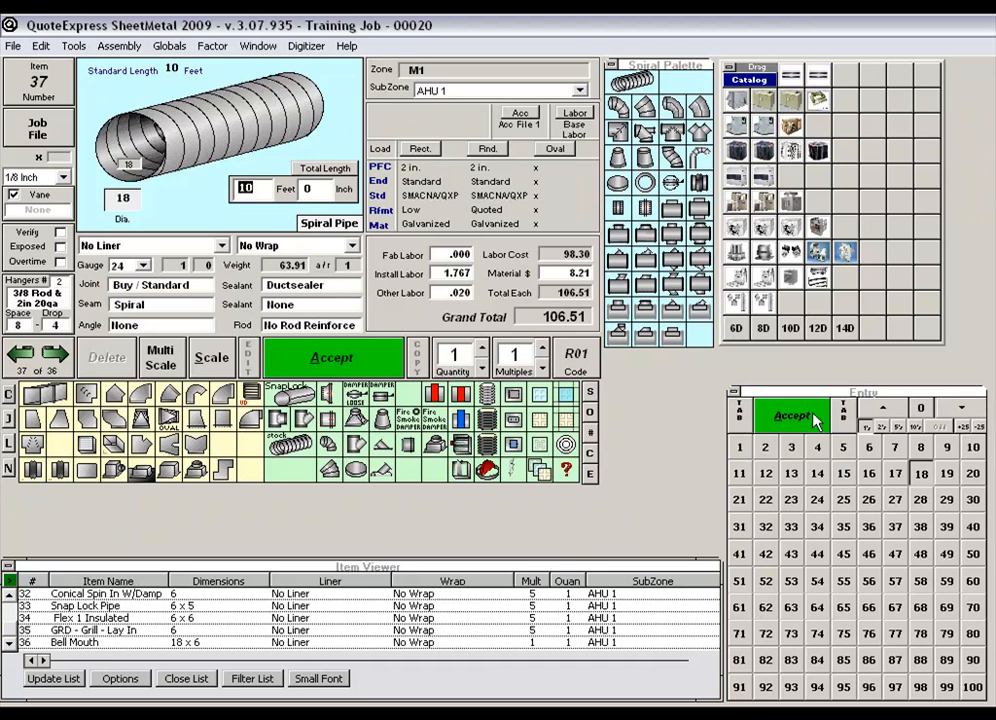
pyautogui.click(843, 473)
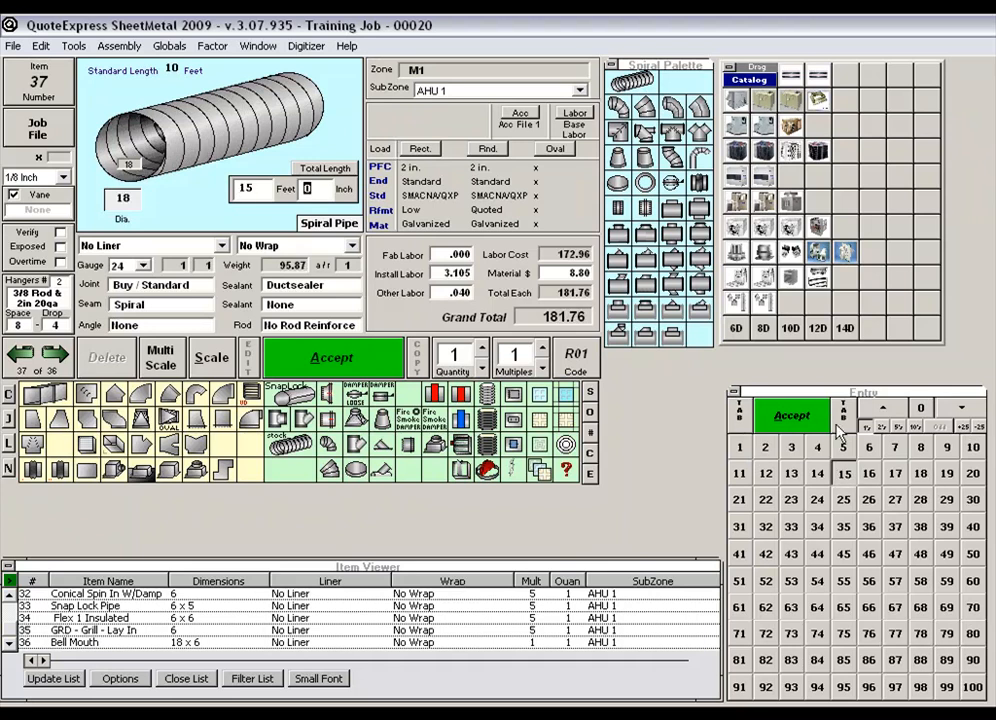
pyautogui.click(808, 422)
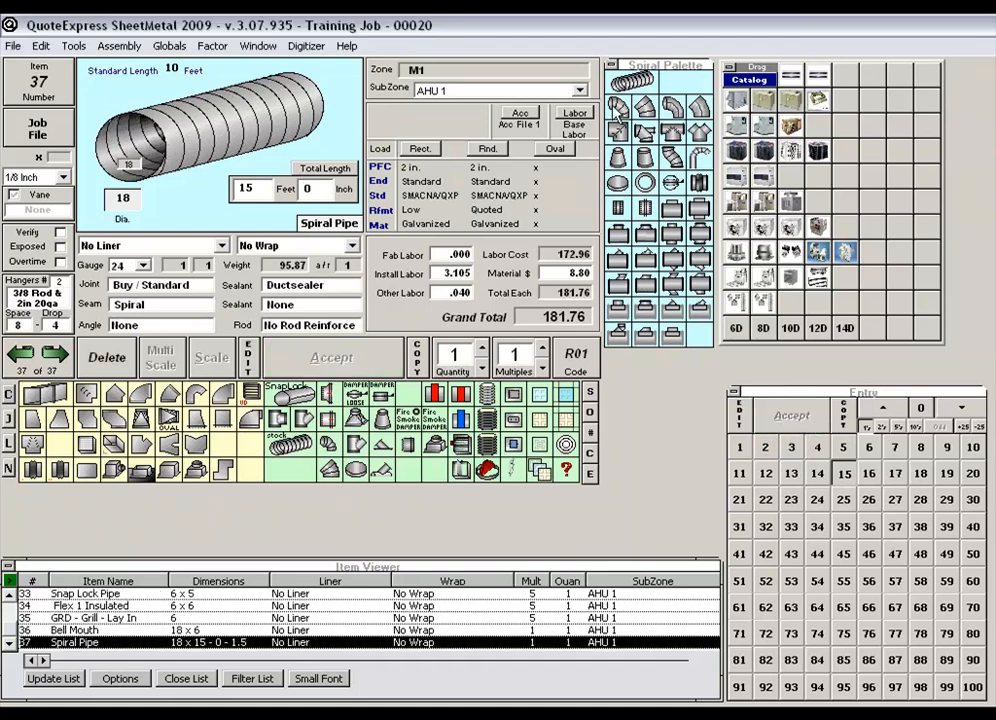
pyautogui.click(618, 105)
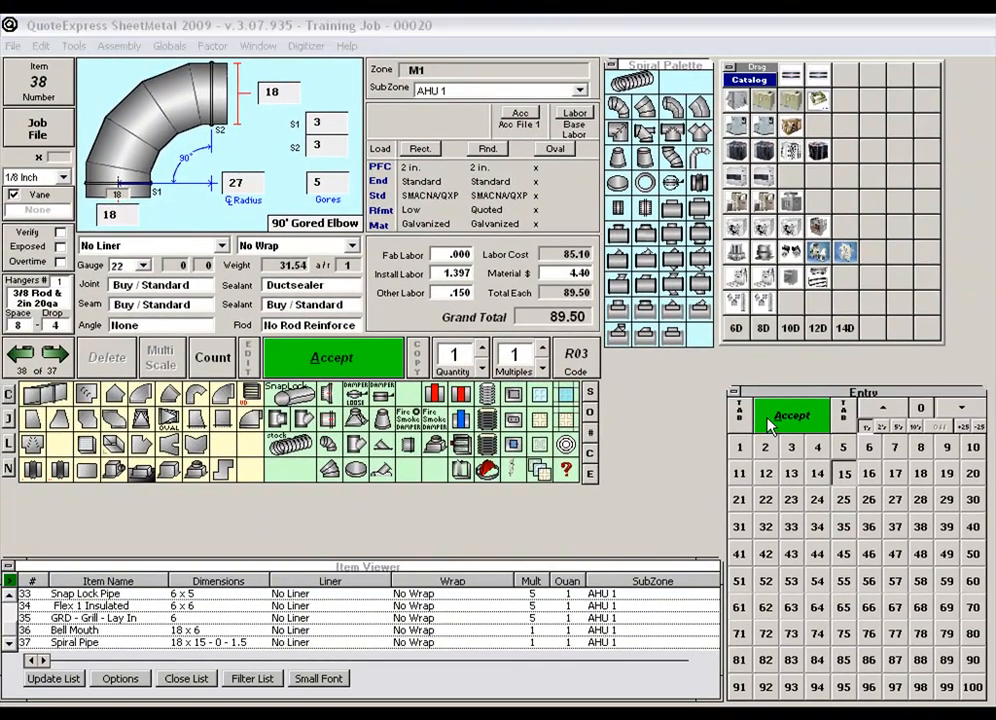
pyautogui.click(955, 540)
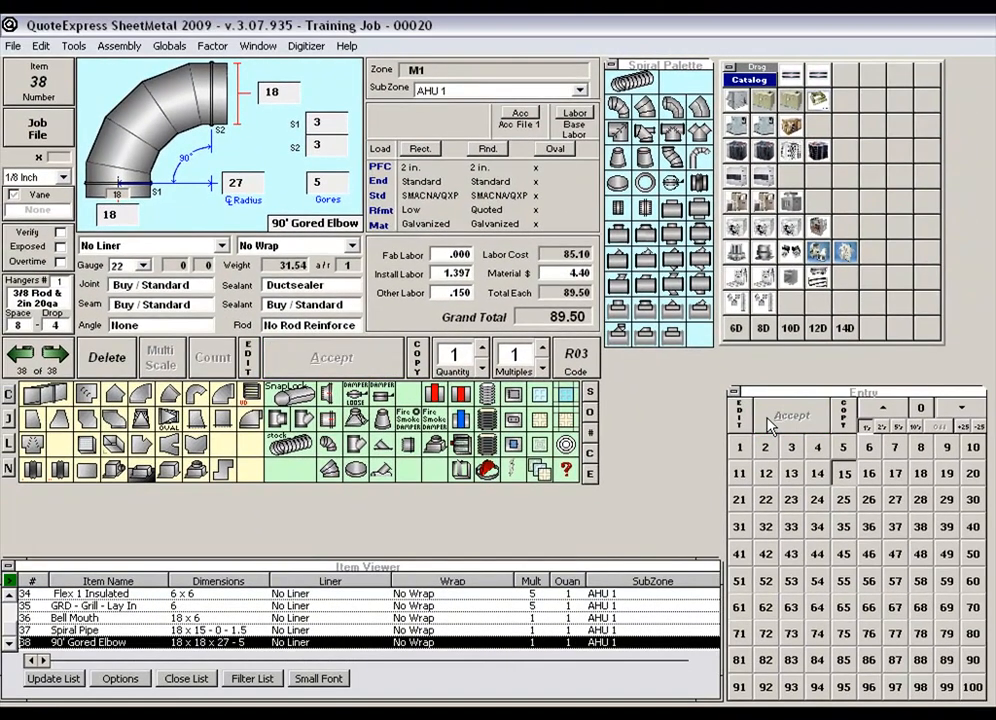
# Step: Add an 18-inch spiral pipe run 7 feet long
pyautogui.click(648, 85)
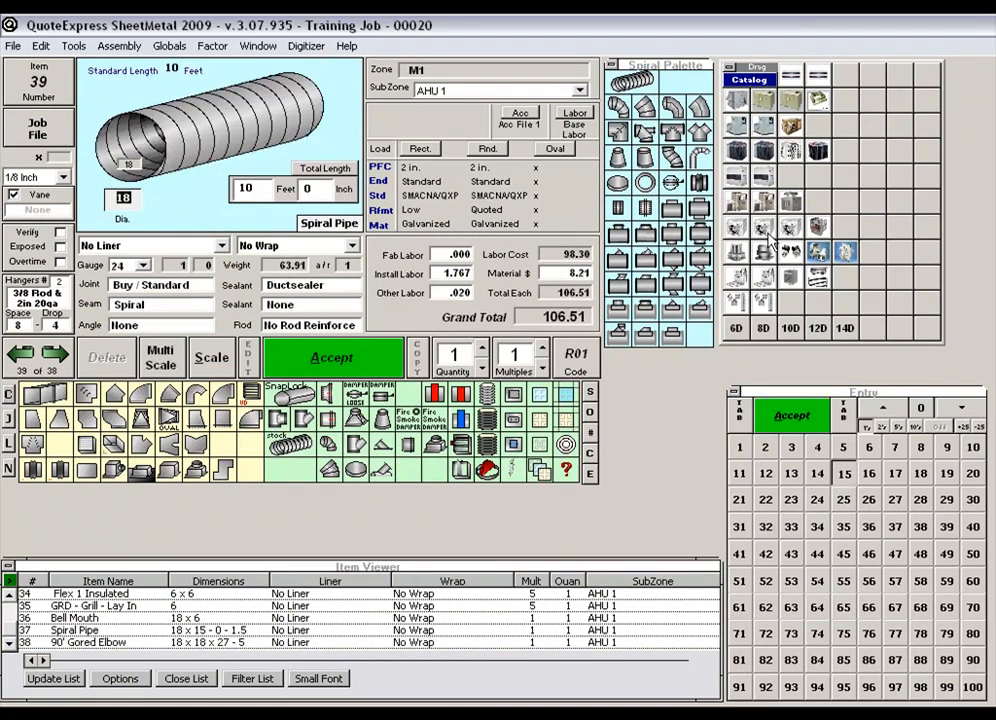
pyautogui.click(741, 420)
pyautogui.click(895, 447)
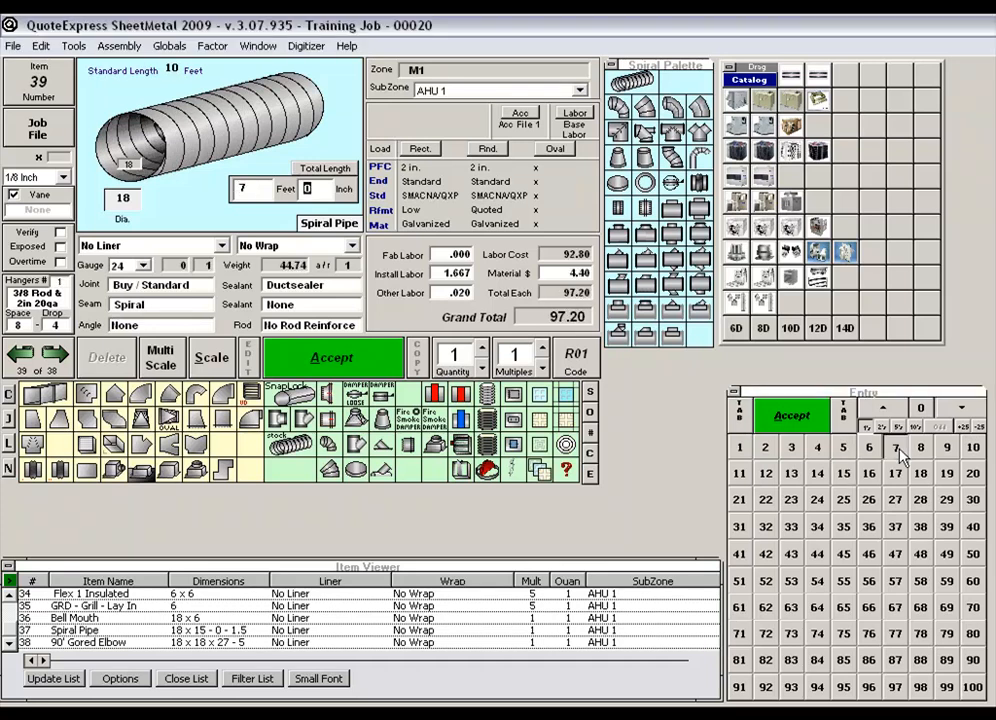
pyautogui.click(791, 416)
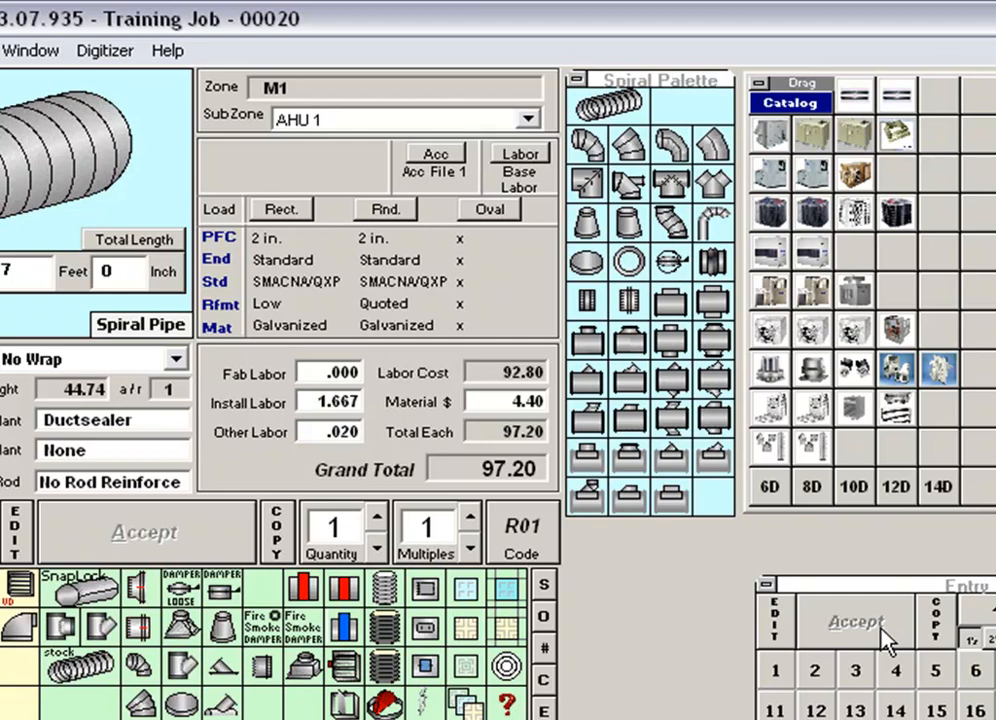
# Step: Add a straight body straight tap tee with an 18-inch inlet, 18-inch outlet and 16-inch tap
pyautogui.click(588, 342)
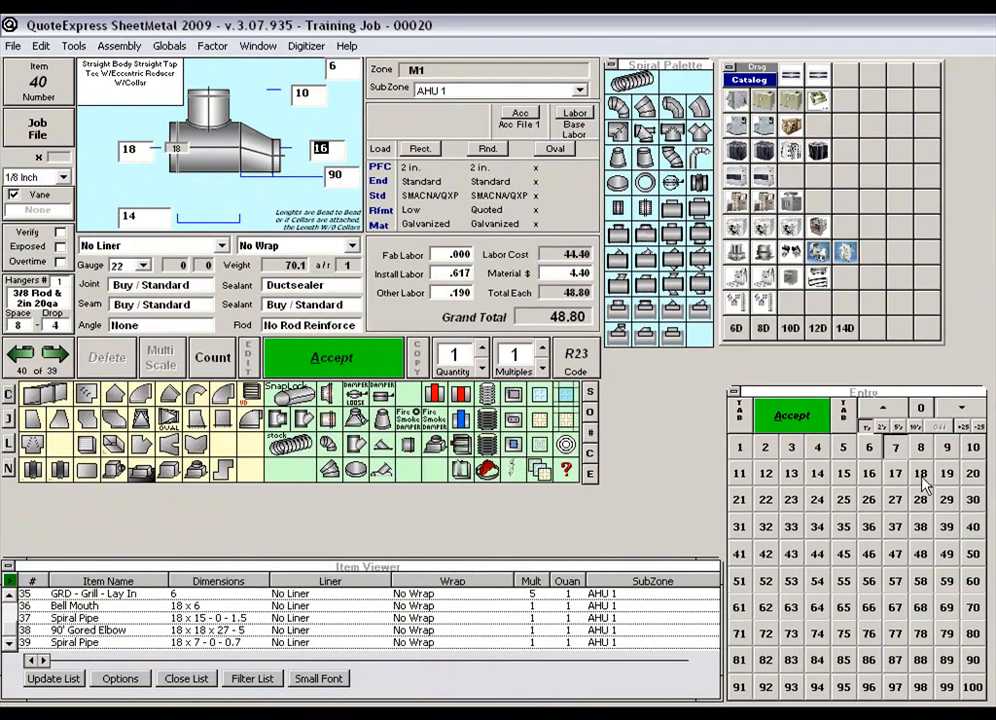
pyautogui.click(921, 476)
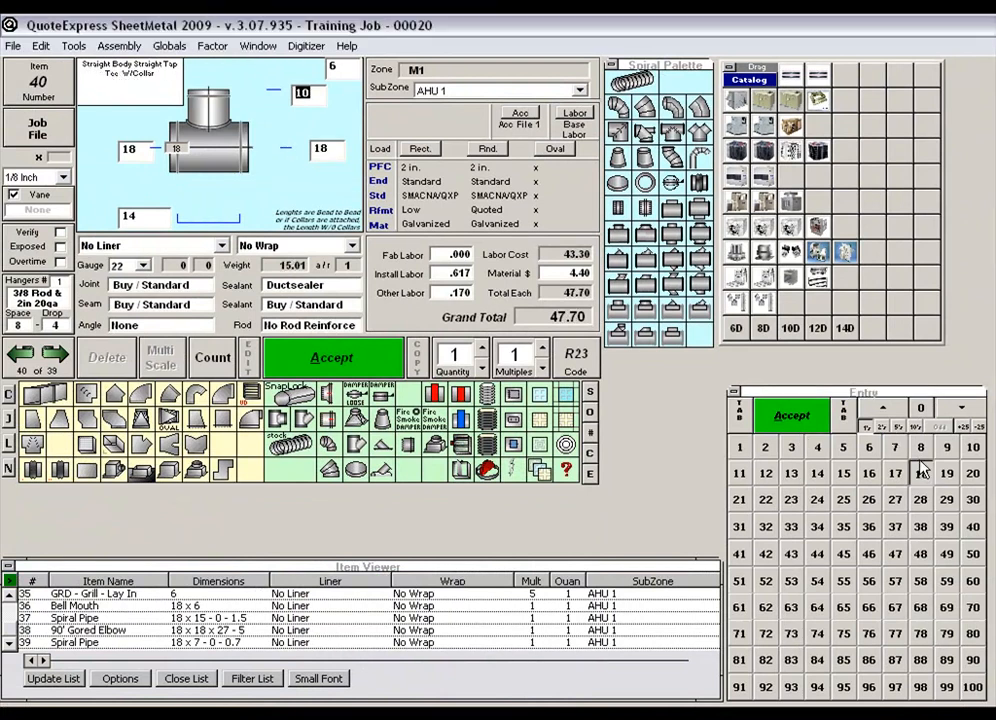
pyautogui.click(869, 474)
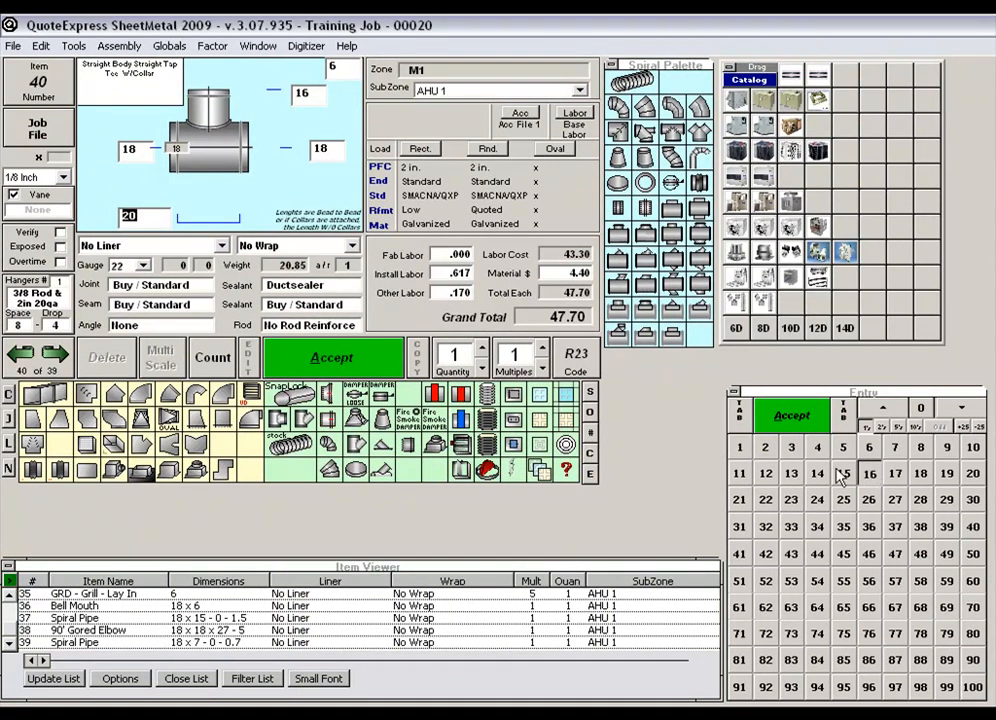
pyautogui.click(790, 418)
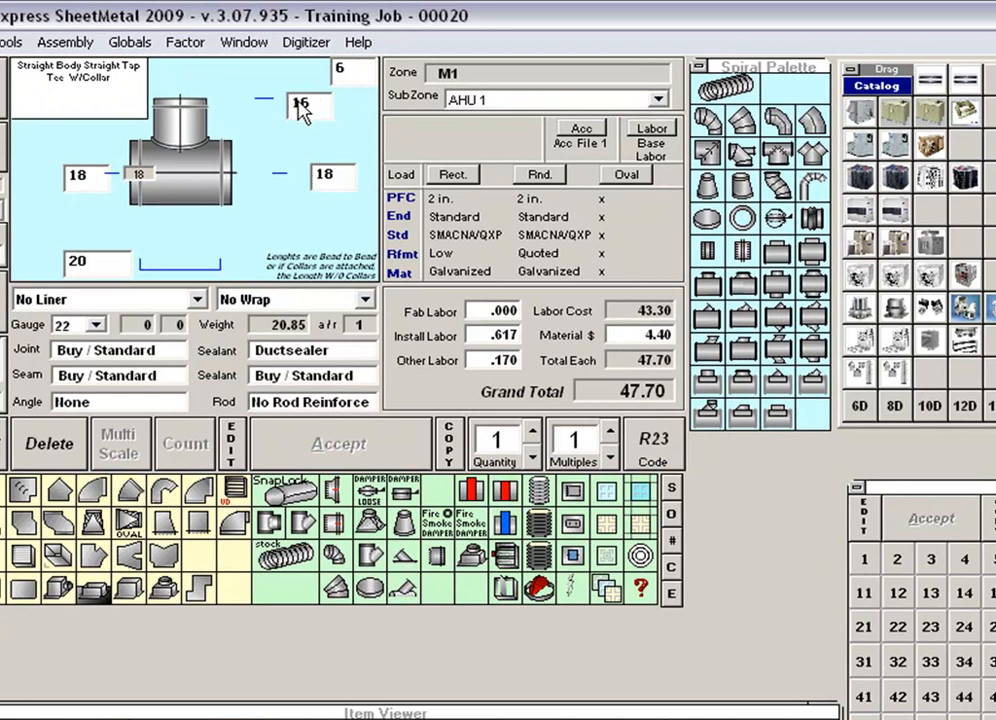
# Step: Add an 18-inch spiral pipe section 3 feet long after the tee
pyautogui.click(714, 90)
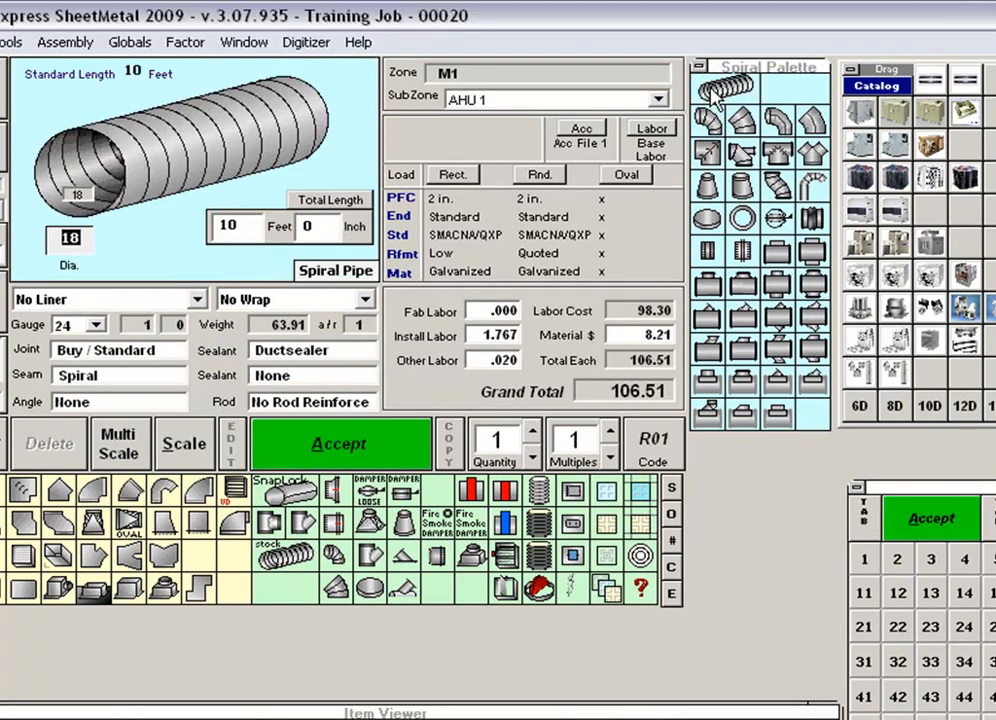
pyautogui.click(866, 535)
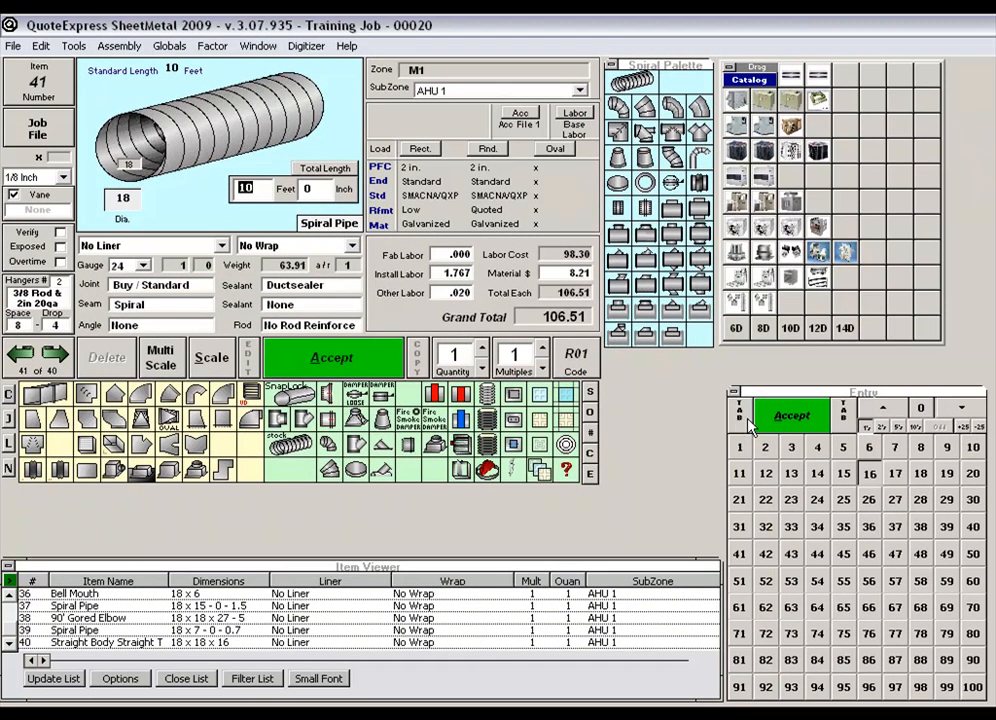
pyautogui.click(790, 448)
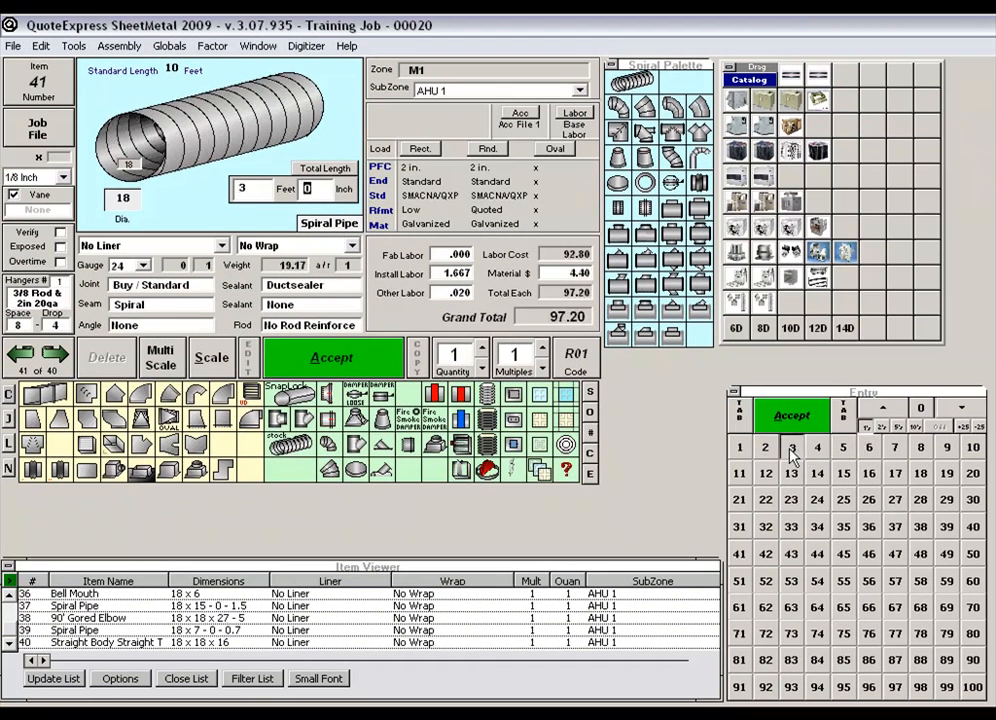
pyautogui.click(791, 416)
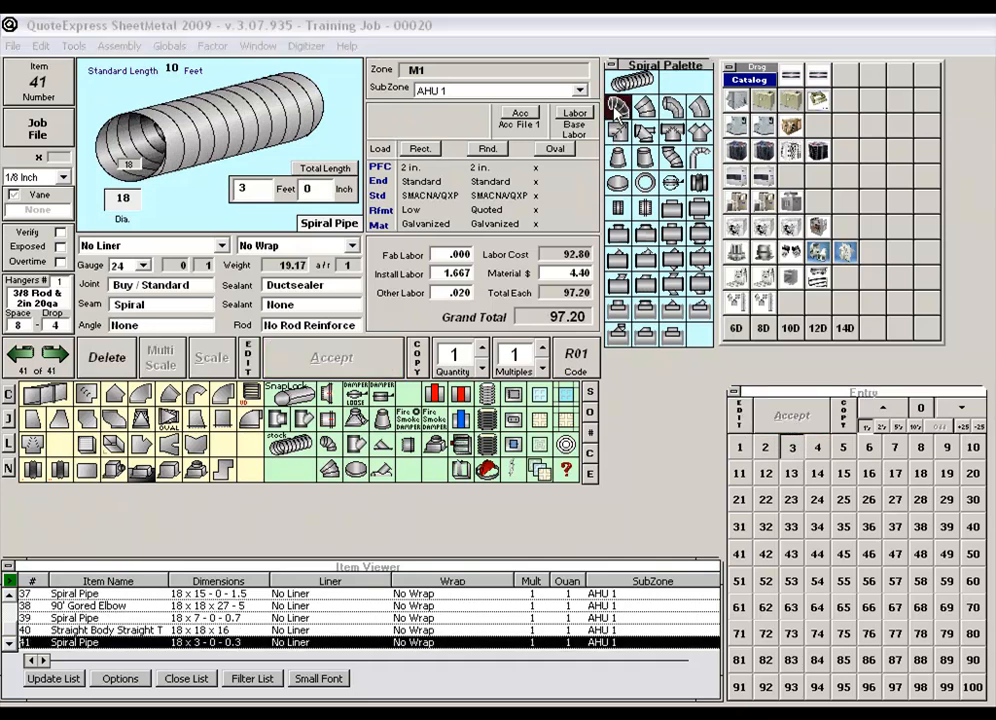
# Step: Add an 18-inch 90-degree gored elbow and an 18-inch round diffuser to end the main run
pyautogui.click(620, 106)
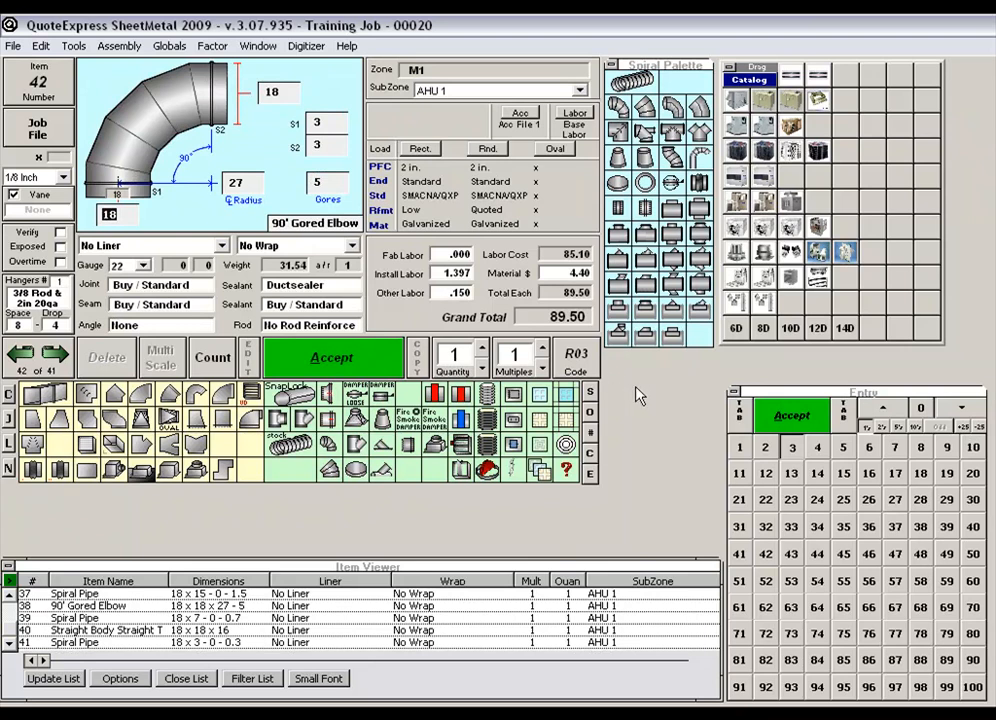
pyautogui.click(783, 418)
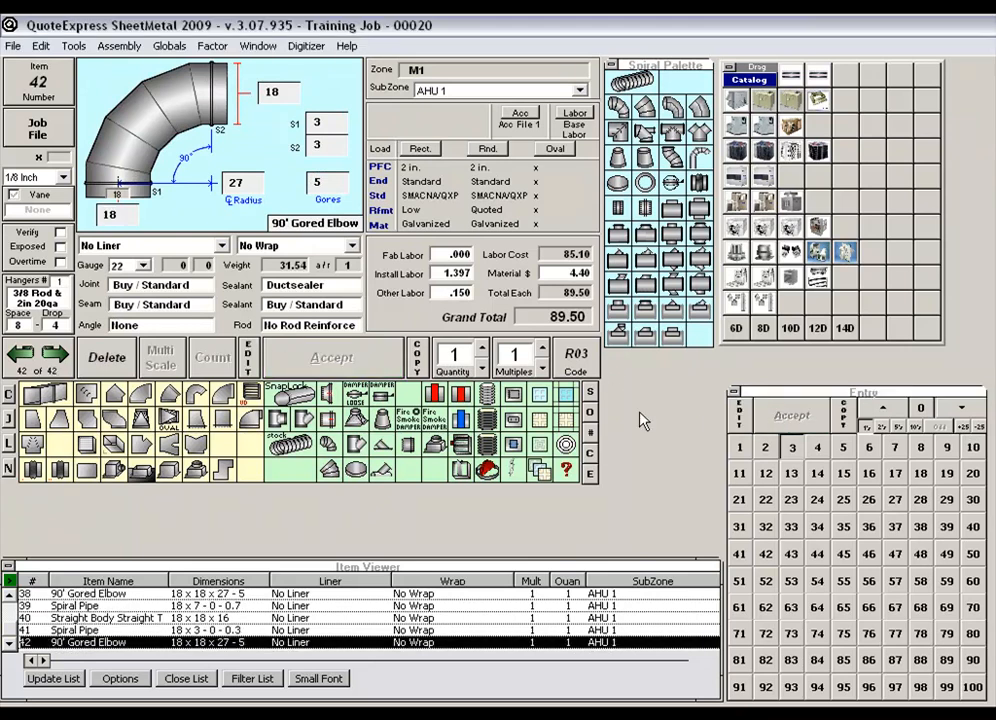
pyautogui.click(566, 447)
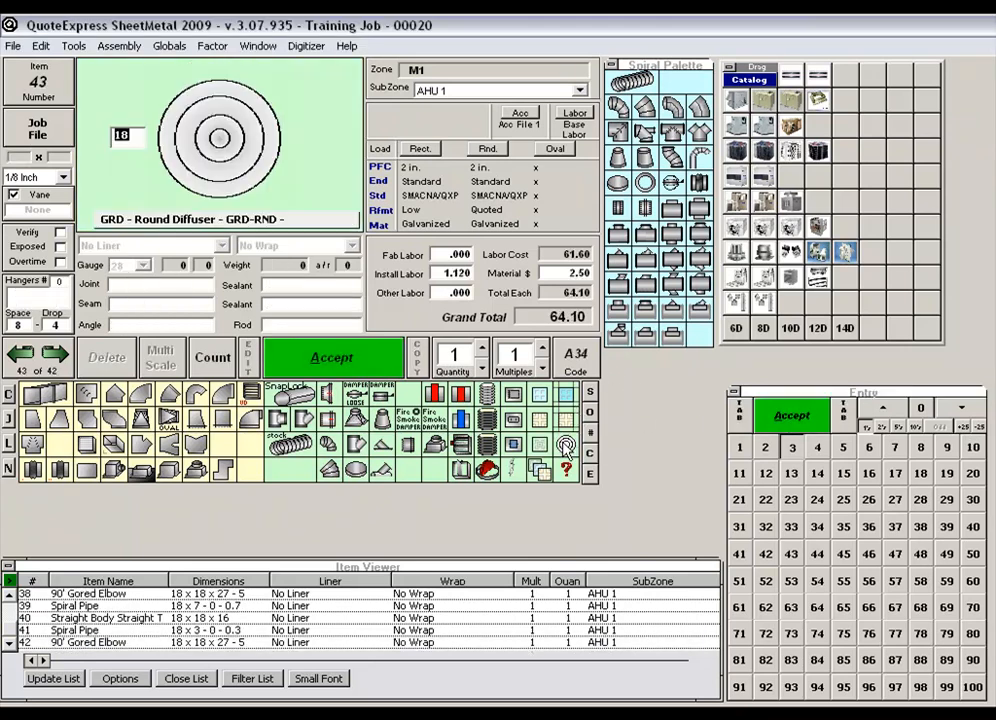
pyautogui.click(785, 418)
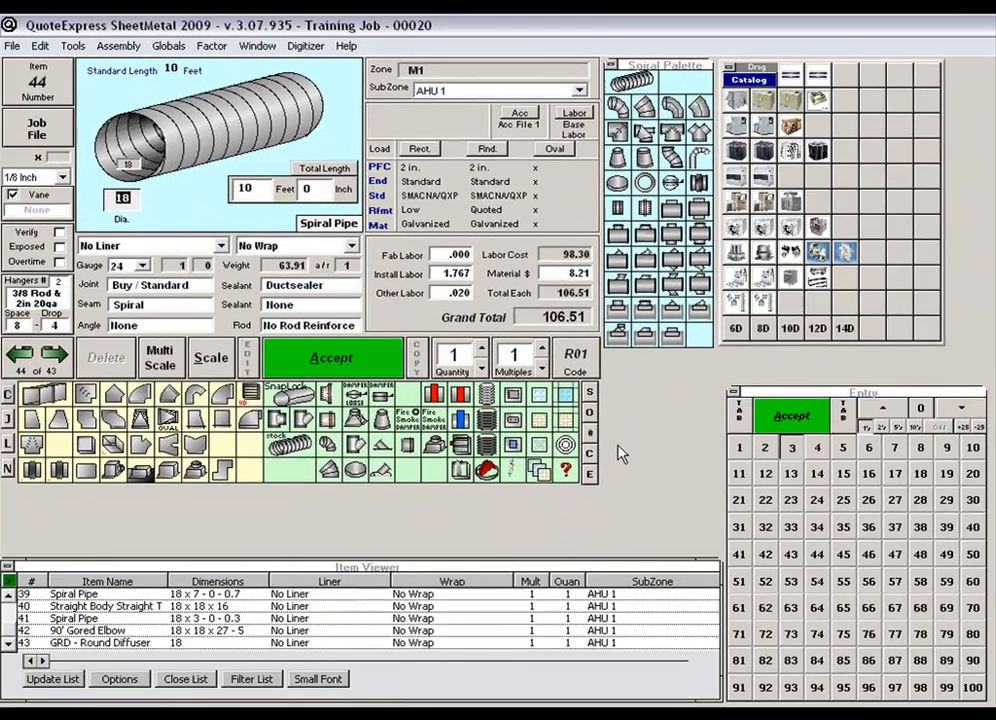
# Step: Add 16-inch spiral pipe 3 feet long for the tee's branch
pyautogui.click(869, 473)
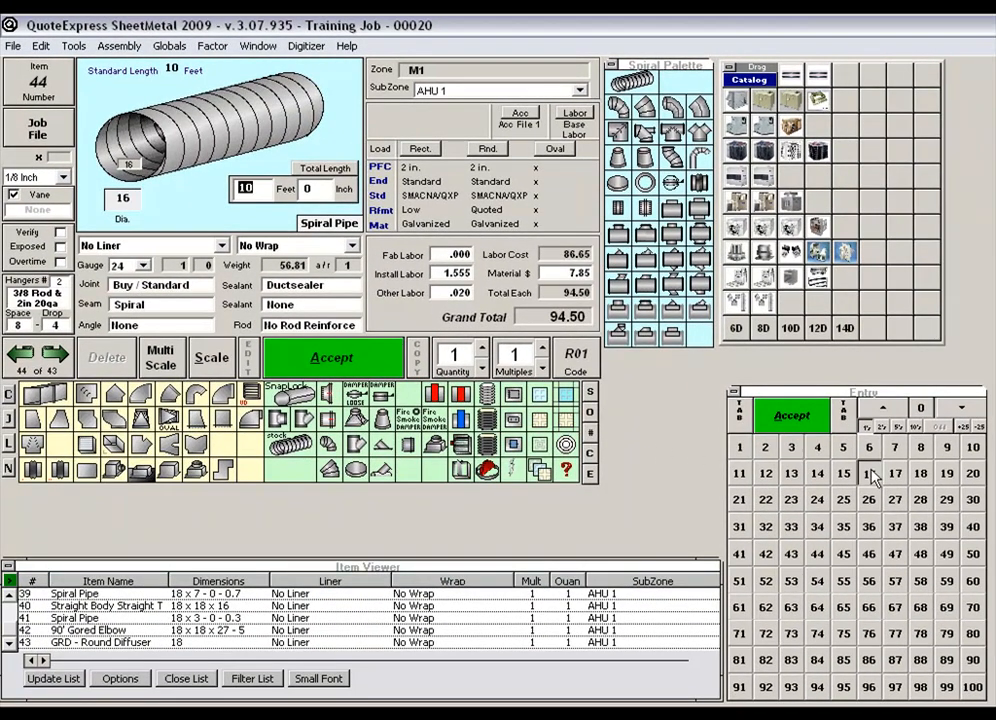
pyautogui.click(792, 447)
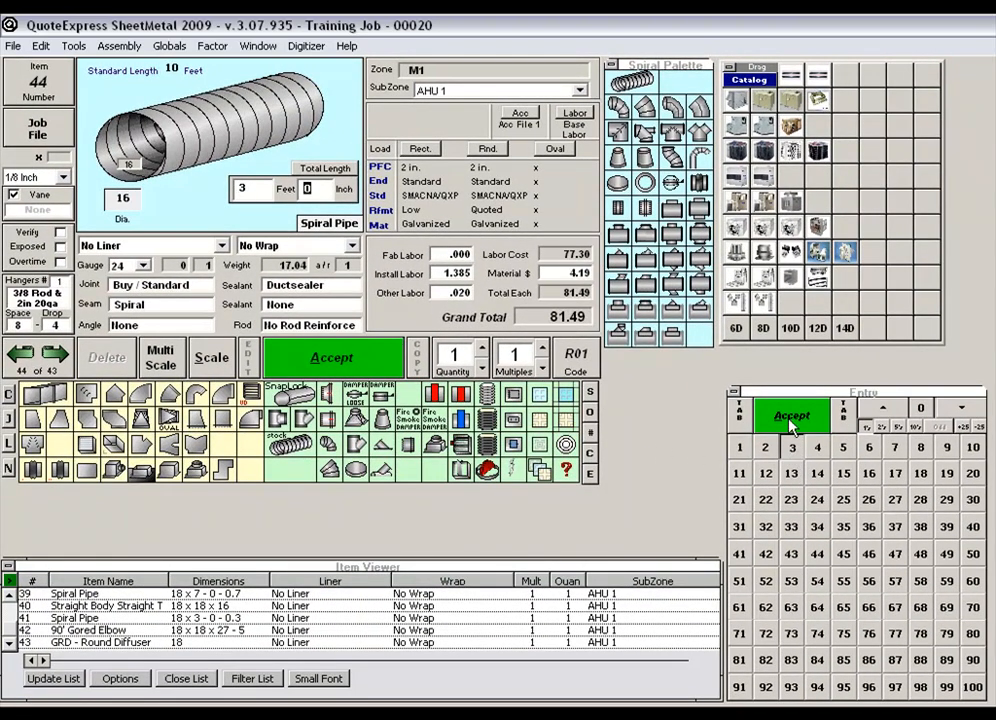
pyautogui.click(790, 420)
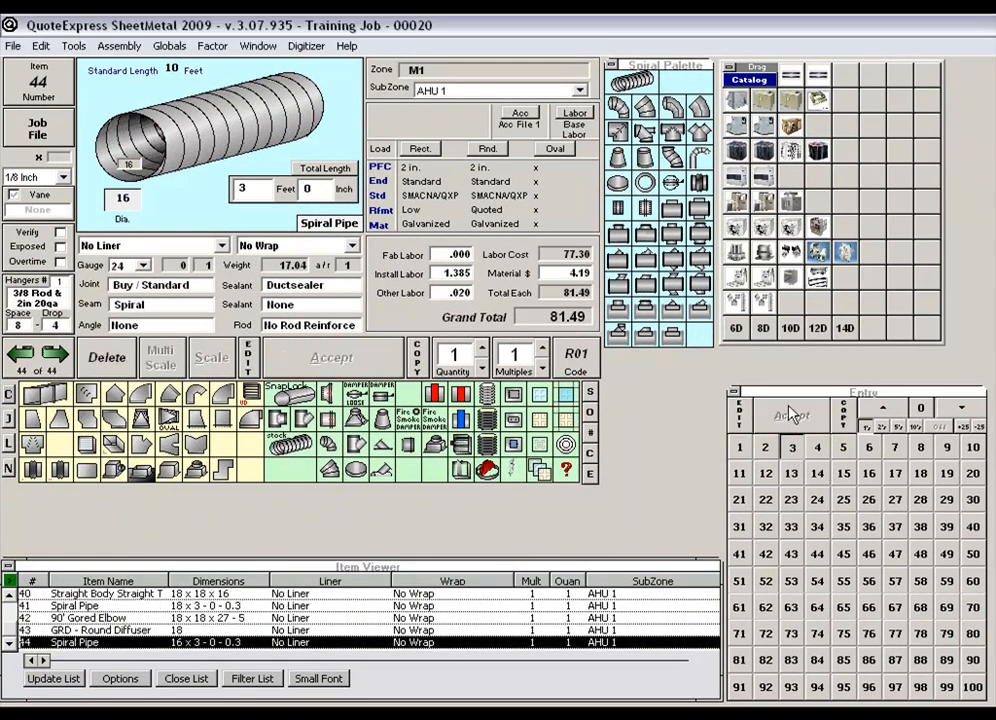
# Step: Add a 16-inch 90-degree gored elbow with a 24-inch radius and a 16-inch round diffuser
pyautogui.click(619, 112)
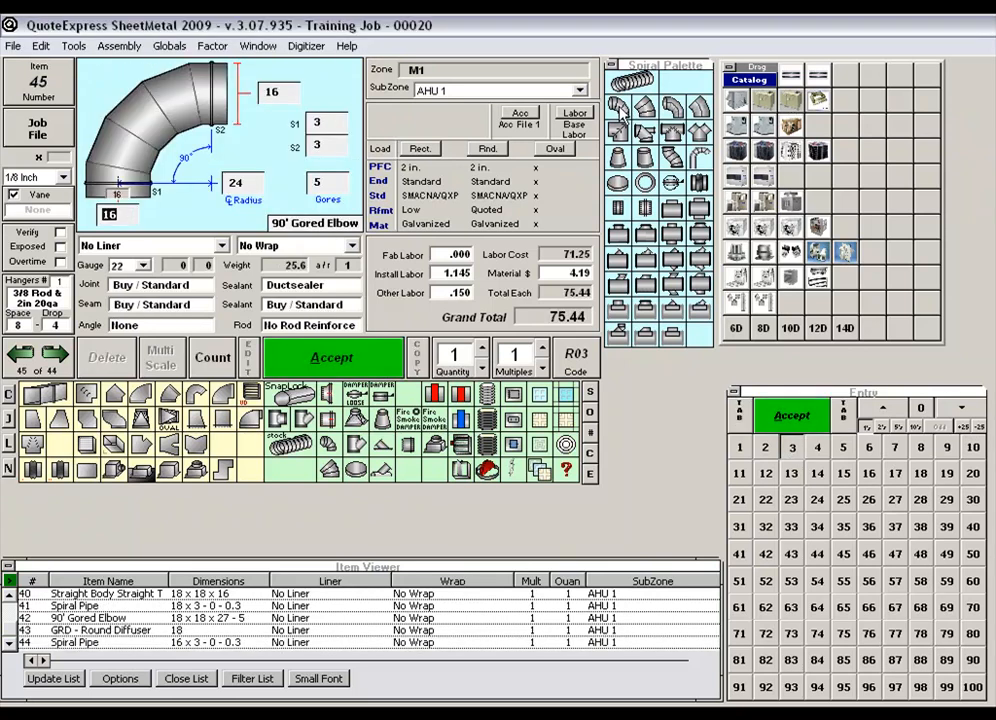
pyautogui.click(756, 424)
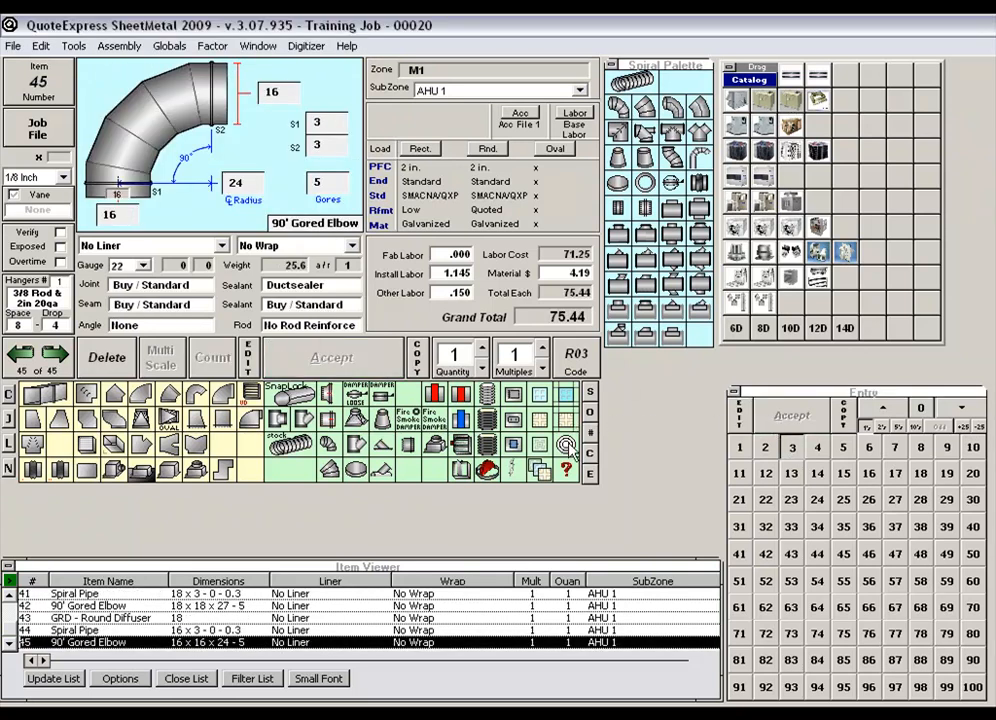
pyautogui.press('Return')
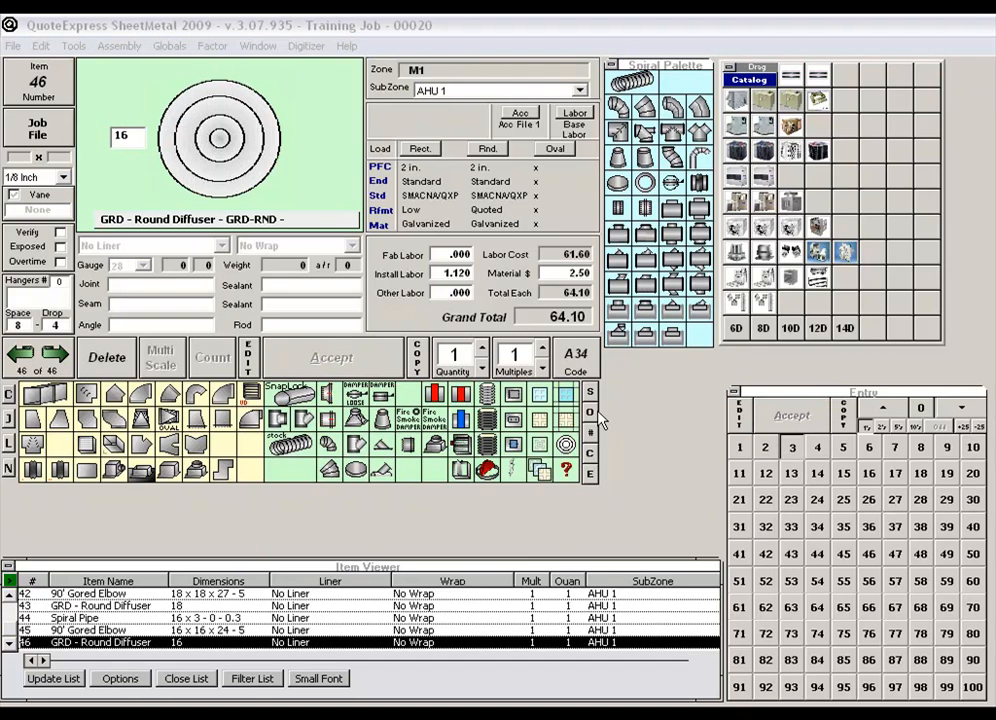
# Step: Add an 18-inch bell mouth with a length of 6, followed by an 18-inch spiral pipe 7 feet long
pyautogui.click(645, 183)
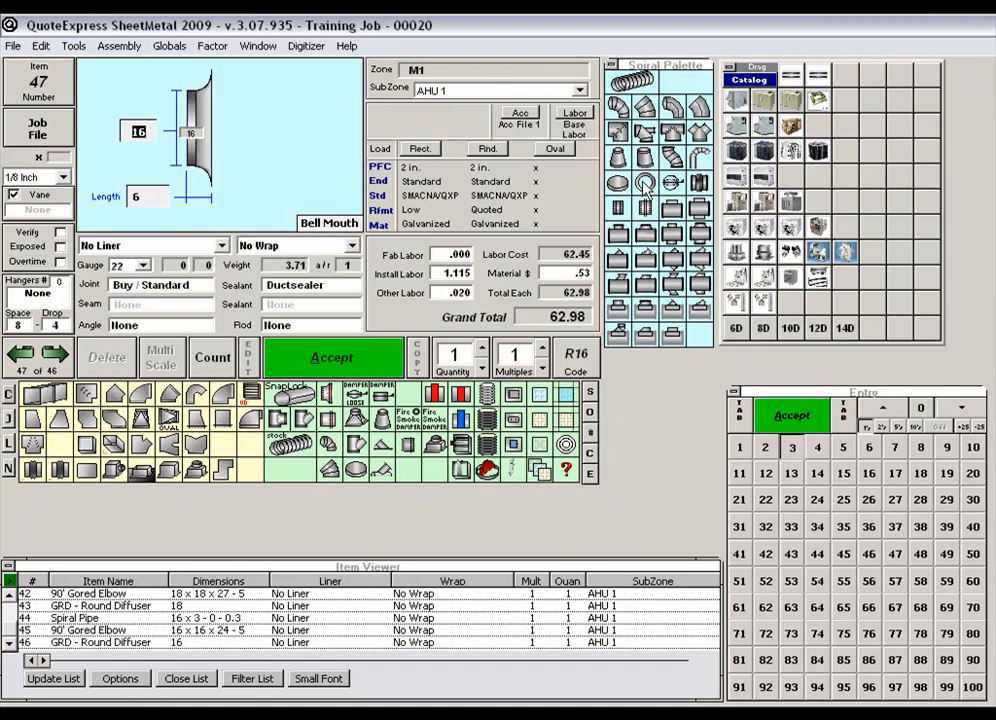
pyautogui.click(920, 473)
pyautogui.click(791, 418)
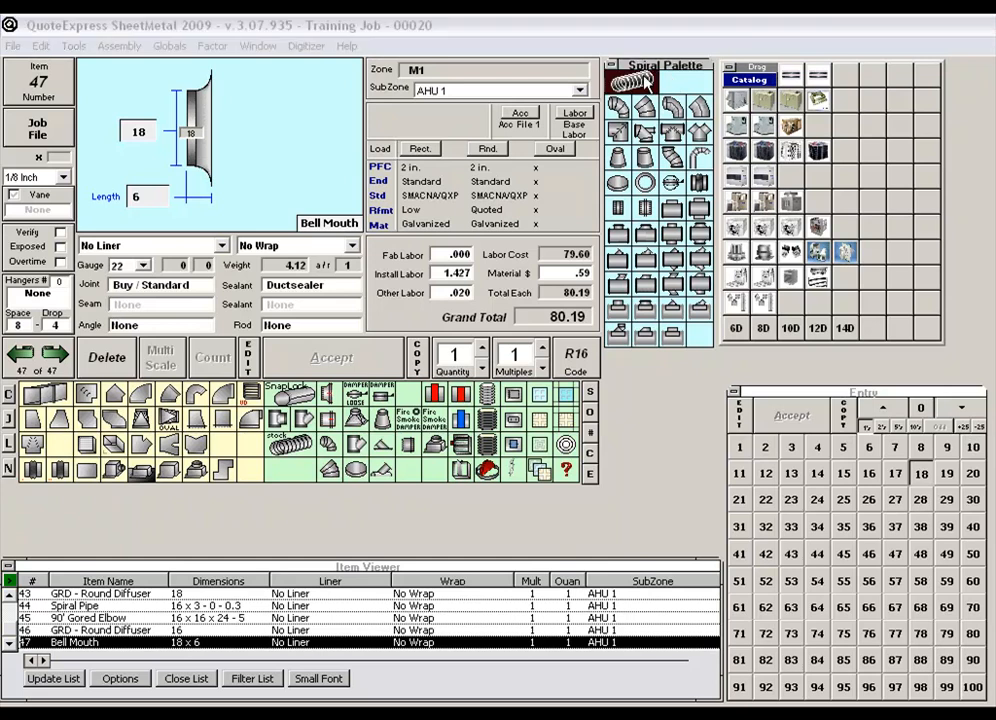
pyautogui.click(646, 82)
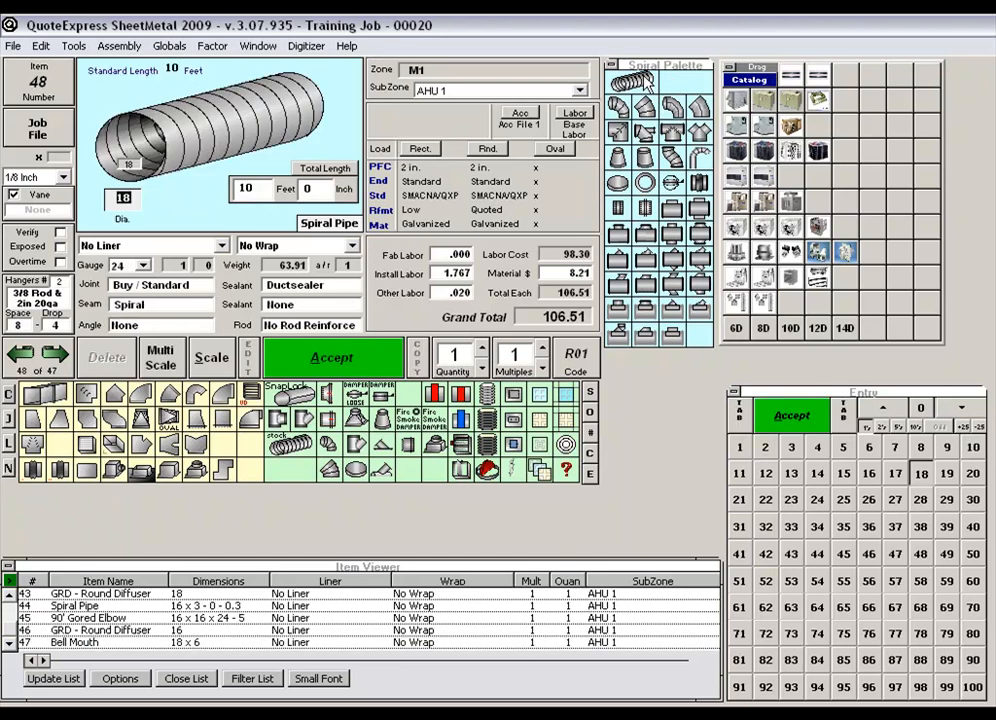
pyautogui.click(744, 424)
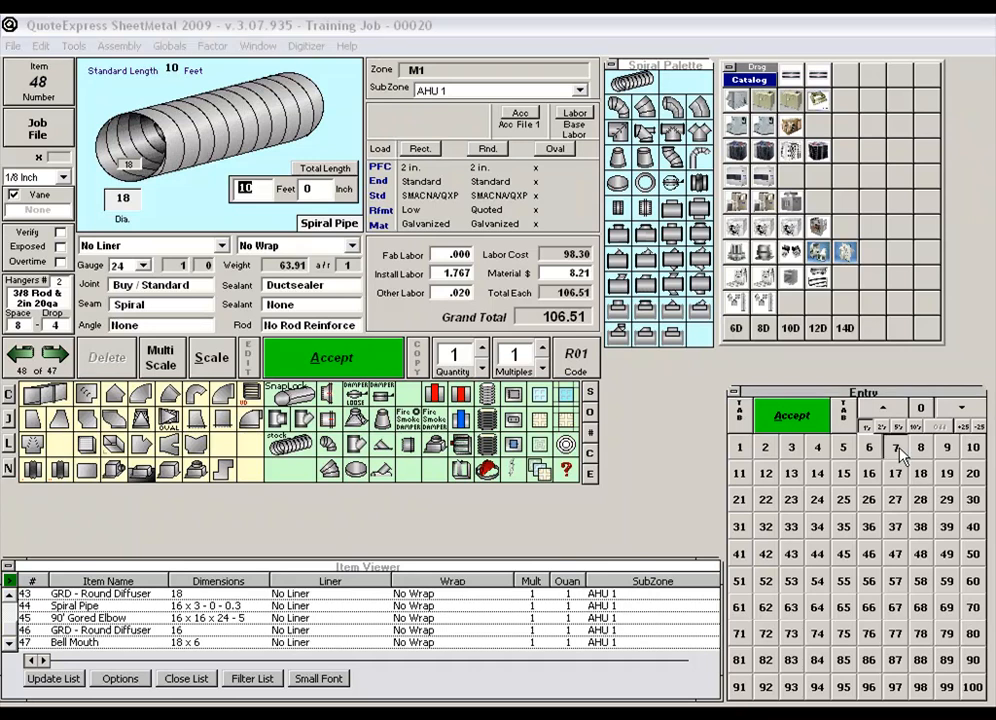
pyautogui.click(897, 449)
pyautogui.click(793, 418)
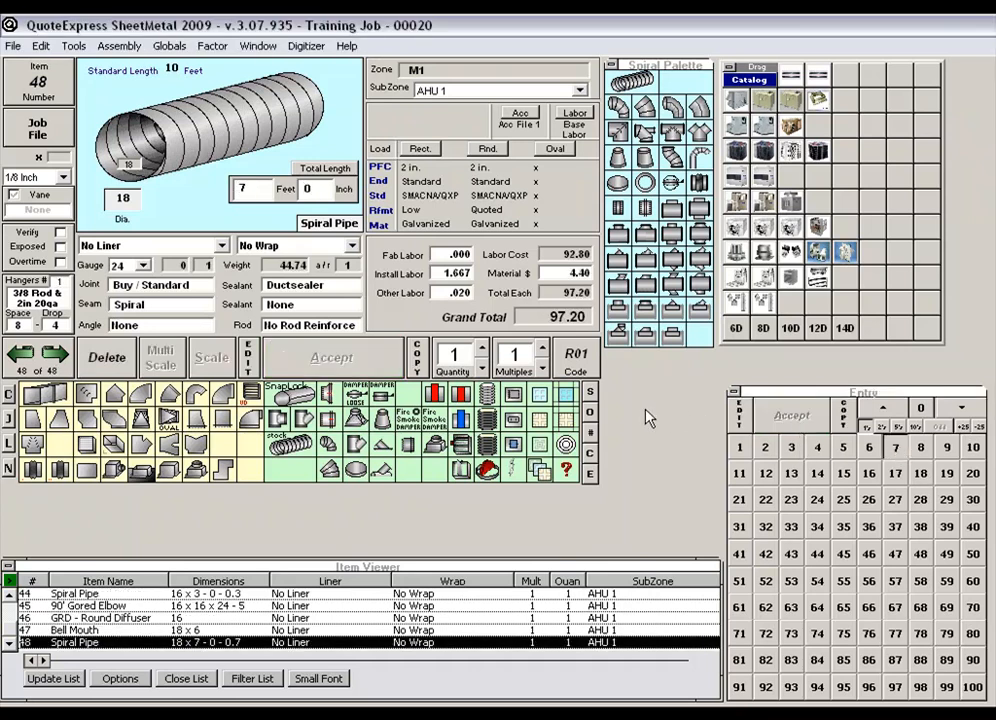
# Step: Add two 18-inch 45-degree variable gored elbows and an 18-inch spiral pipe 7 feet long
pyautogui.click(644, 108)
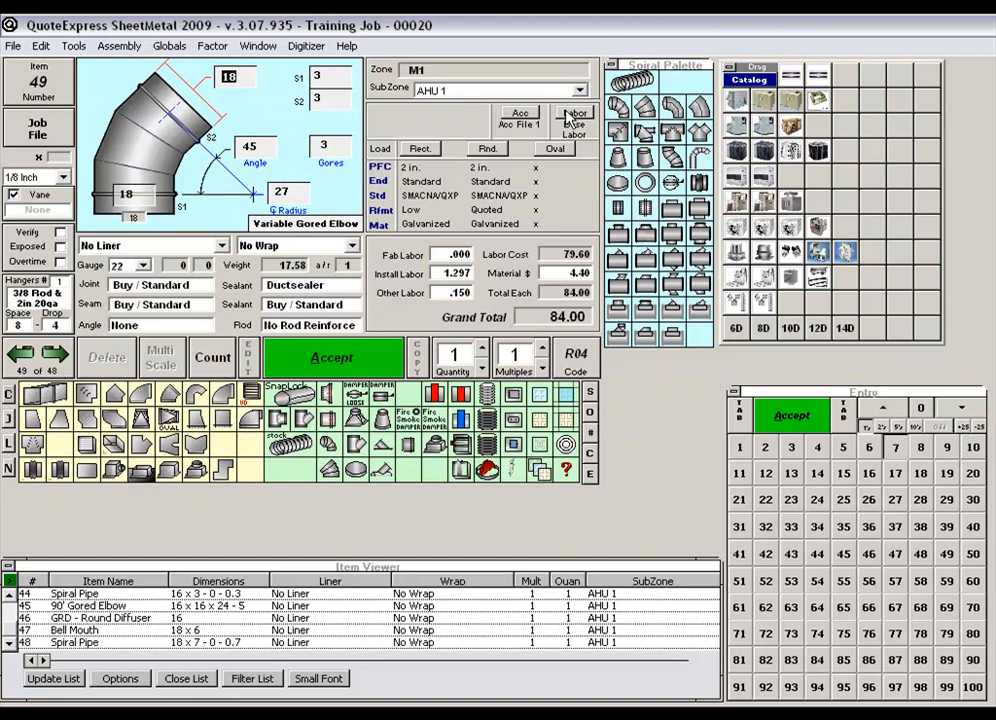
pyautogui.click(483, 349)
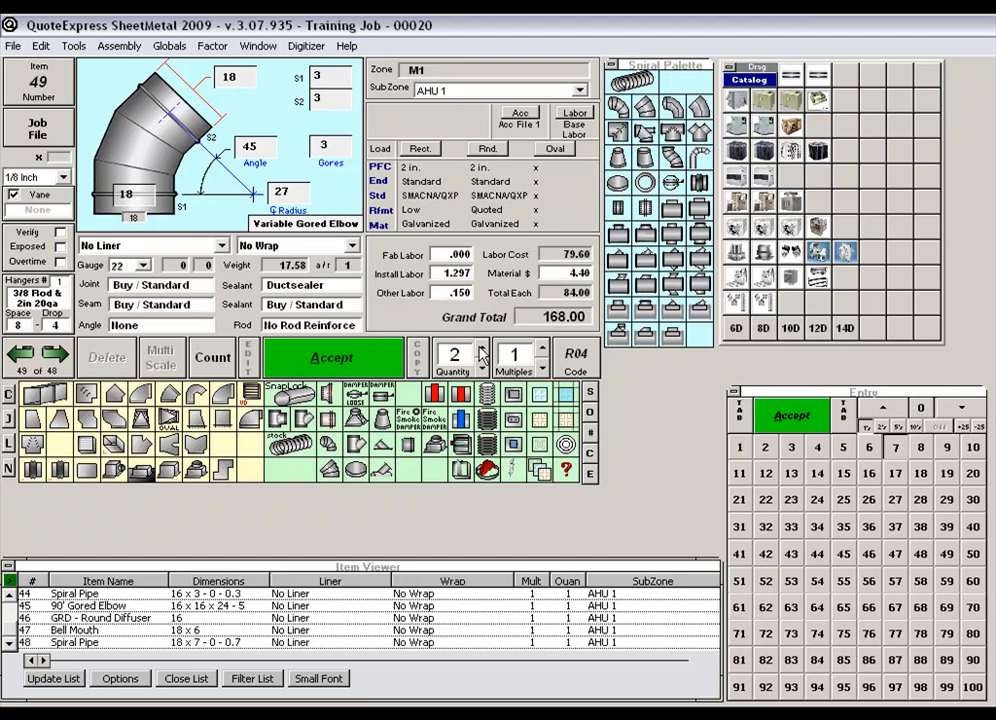
pyautogui.click(383, 357)
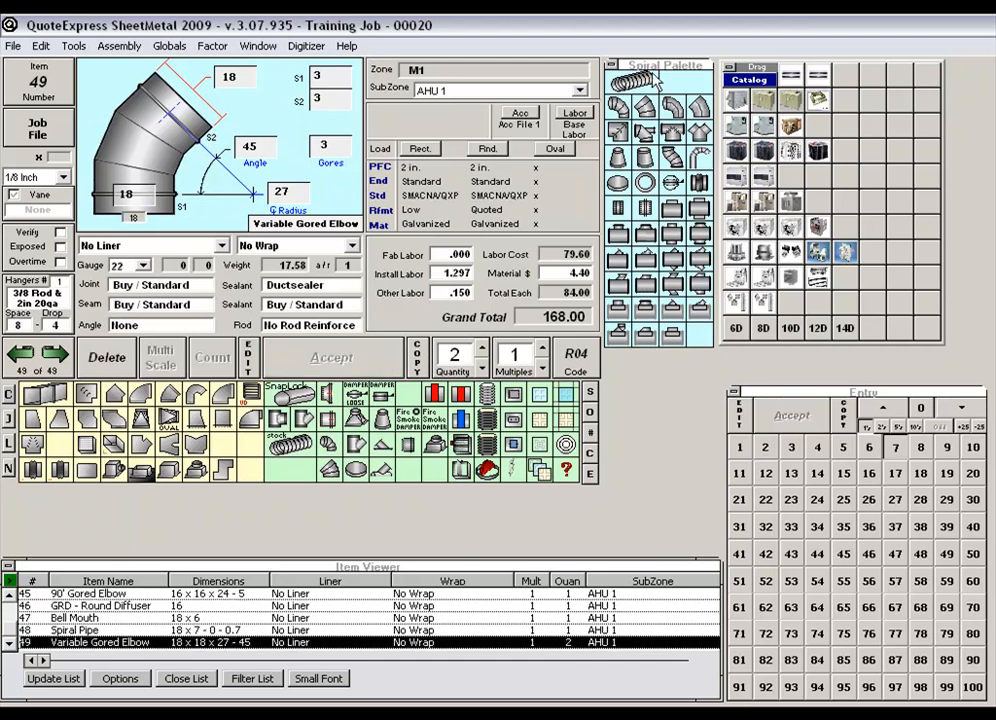
pyautogui.click(652, 82)
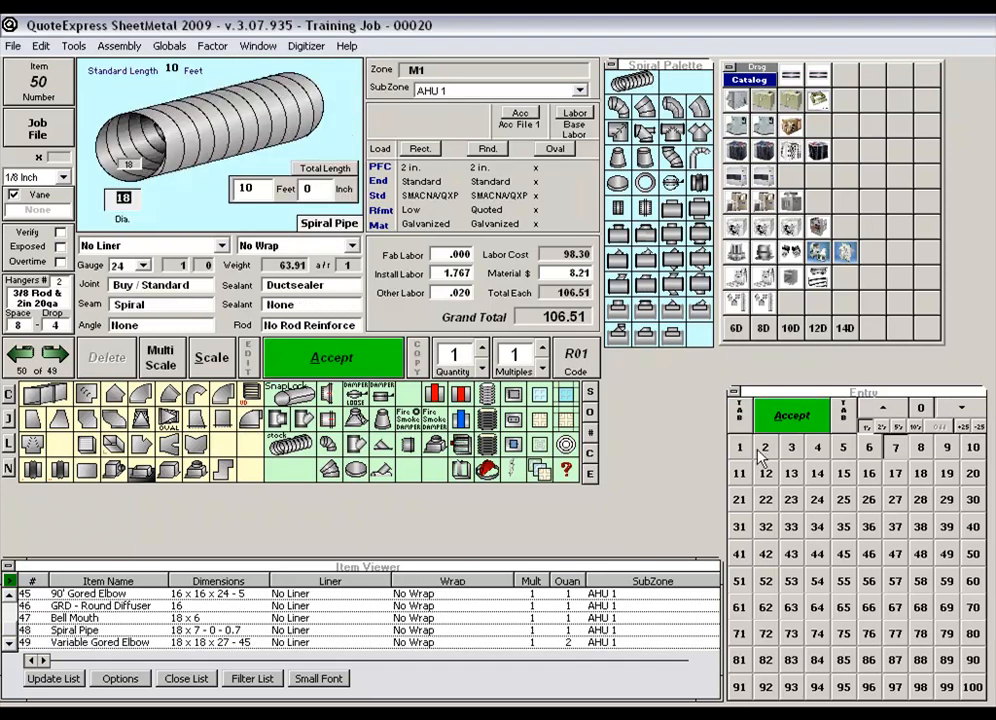
pyautogui.click(889, 448)
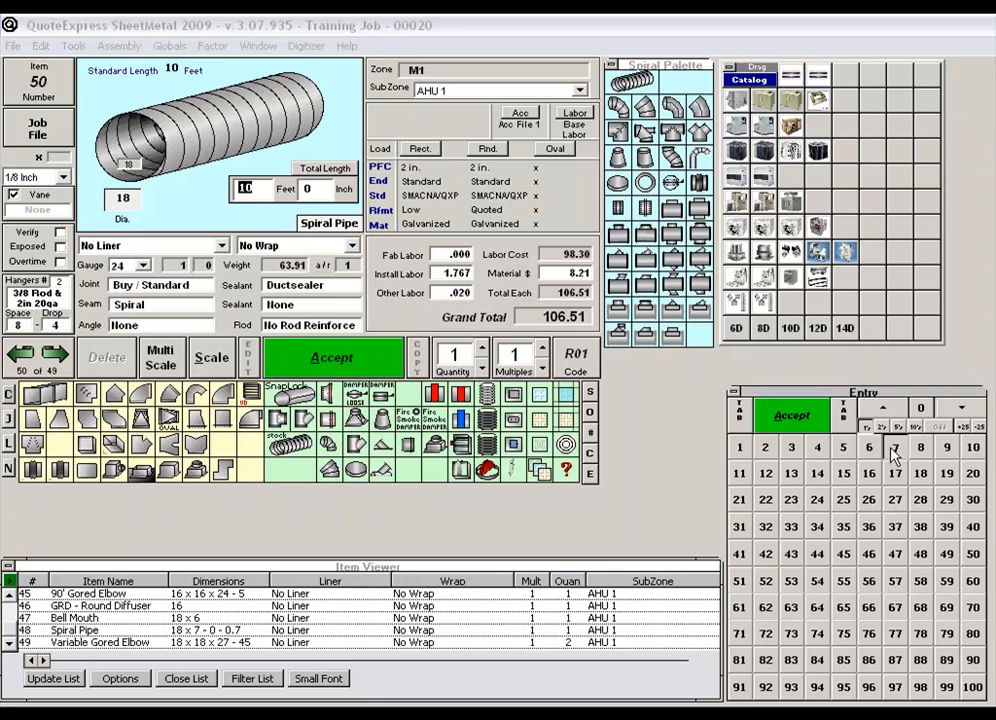
pyautogui.click(790, 417)
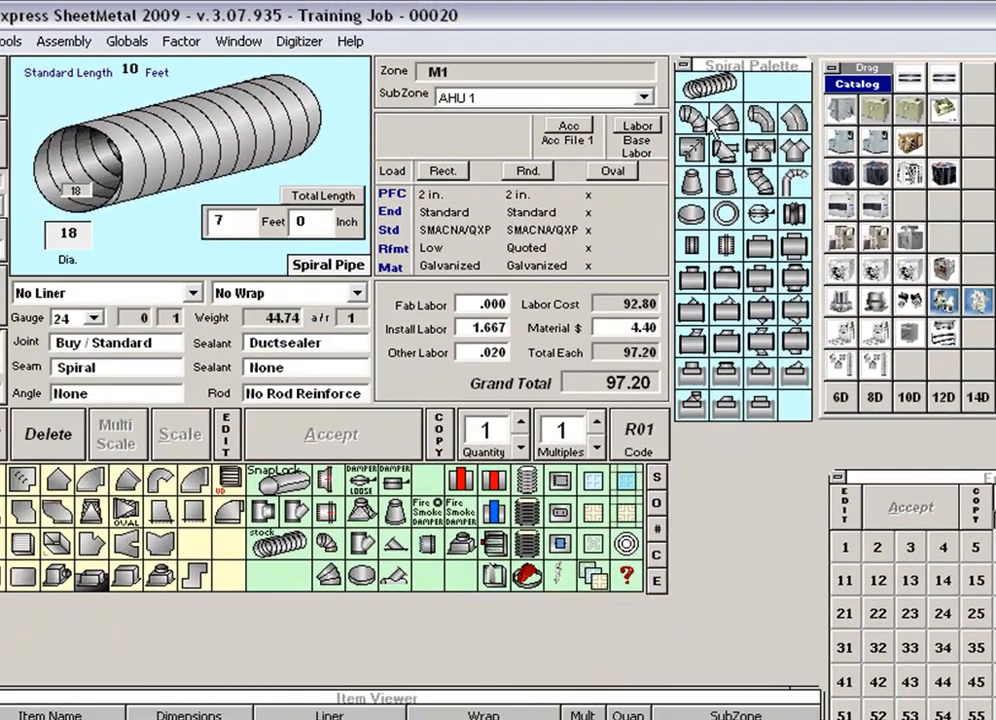
# Step: Add another 18-inch spiral pipe section 7 feet long to continue the run
pyautogui.click(711, 91)
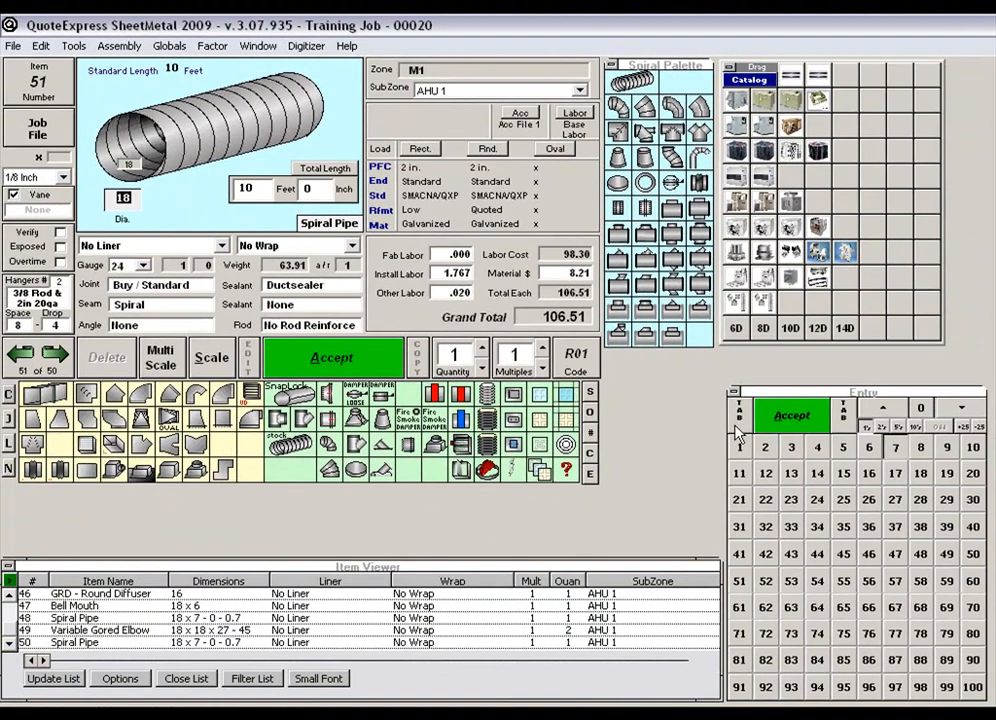
pyautogui.click(790, 467)
pyautogui.click(896, 447)
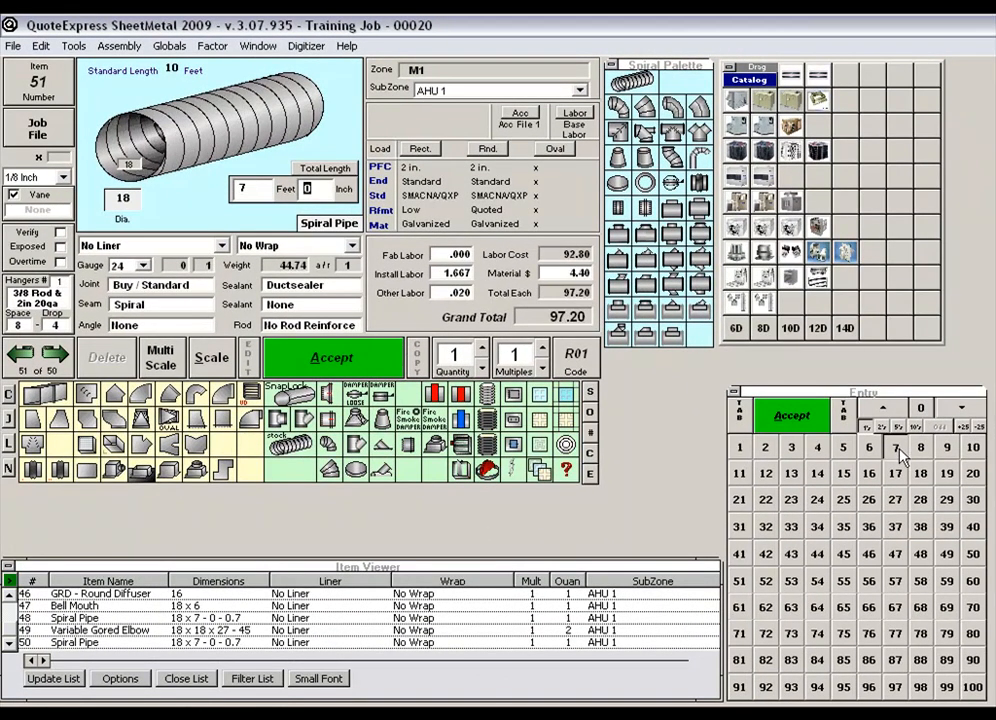
pyautogui.click(812, 416)
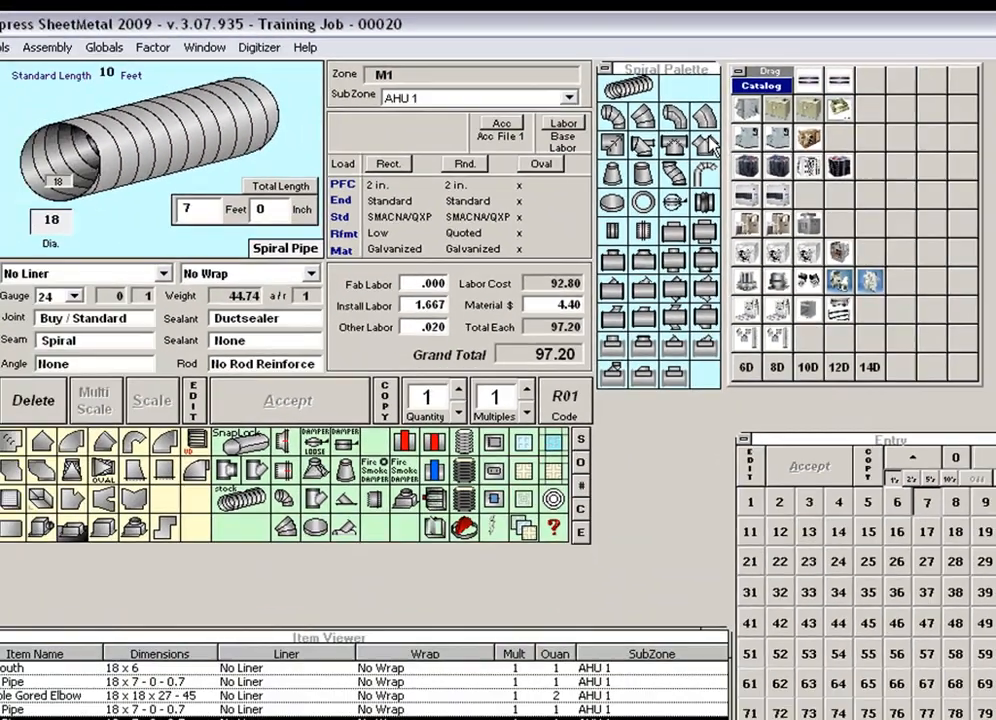
# Step: Add a spiral wye with an 18-inch inlet and 16-inch and 12-inch branches
pyautogui.click(724, 186)
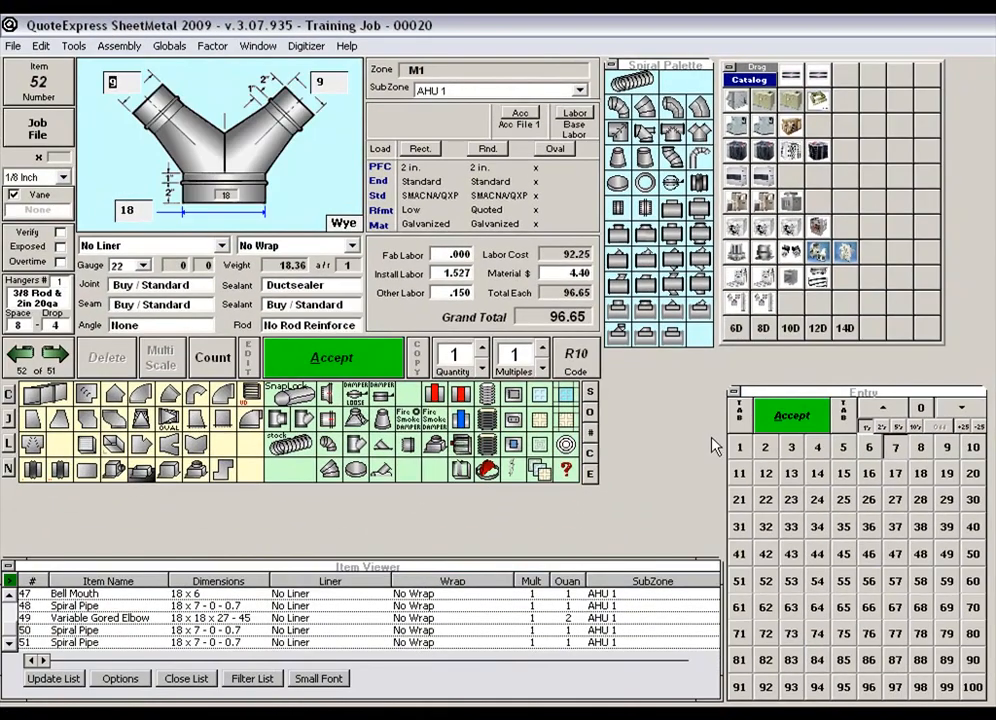
pyautogui.click(869, 476)
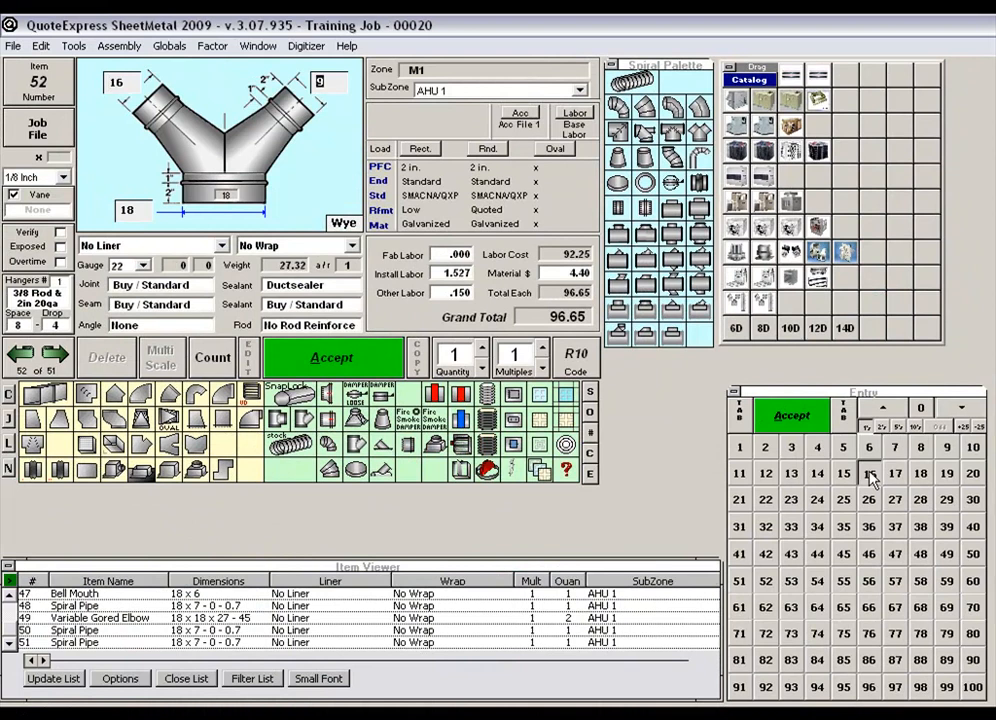
pyautogui.click(767, 474)
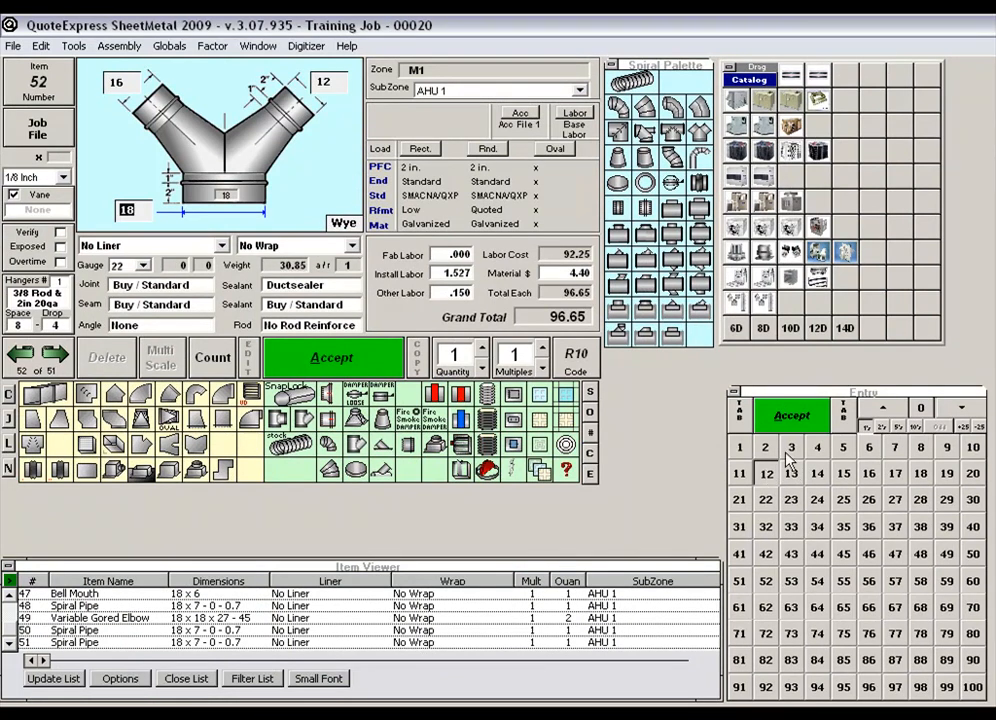
pyautogui.click(785, 416)
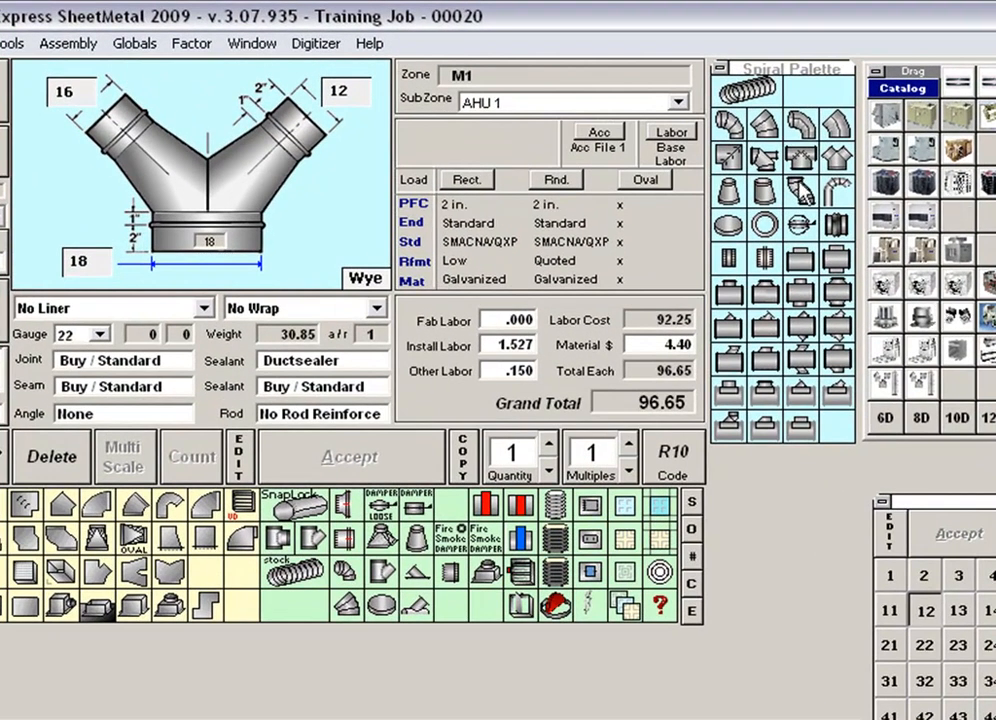
# Step: Add 16-inch spiral pipe 5 feet long for the wye's larger branch
pyautogui.click(750, 90)
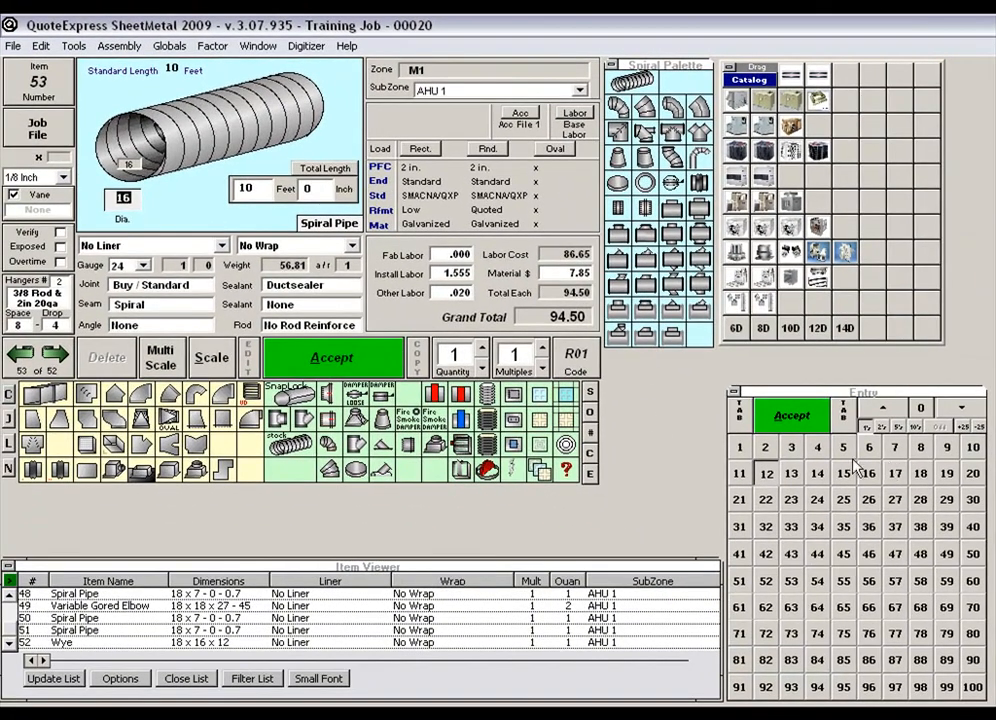
pyautogui.click(743, 418)
pyautogui.click(843, 447)
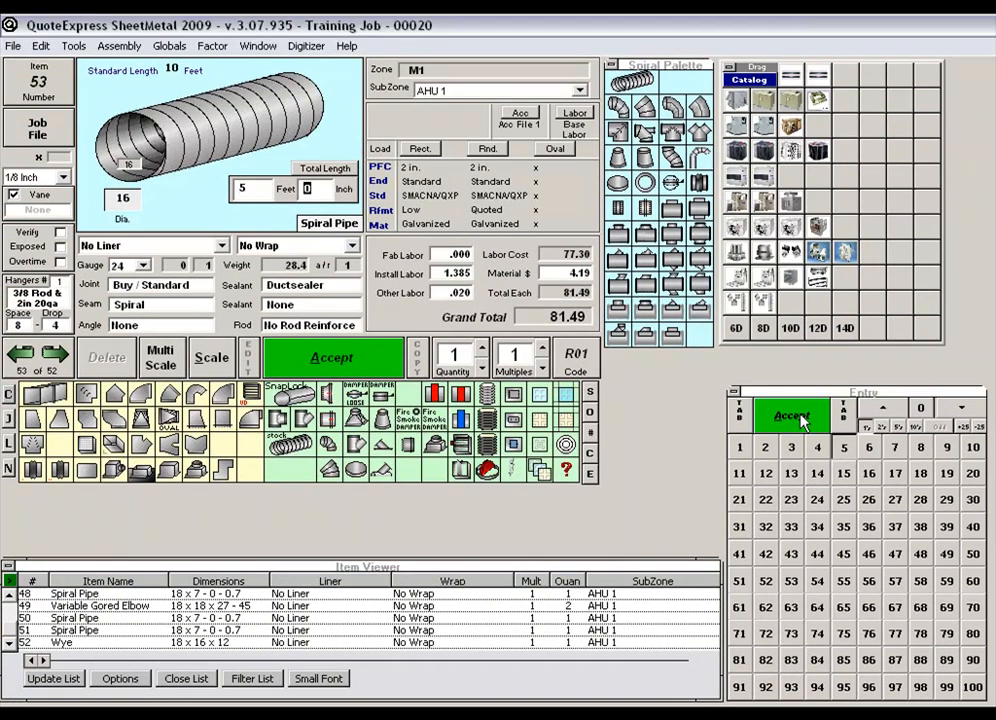
pyautogui.click(803, 420)
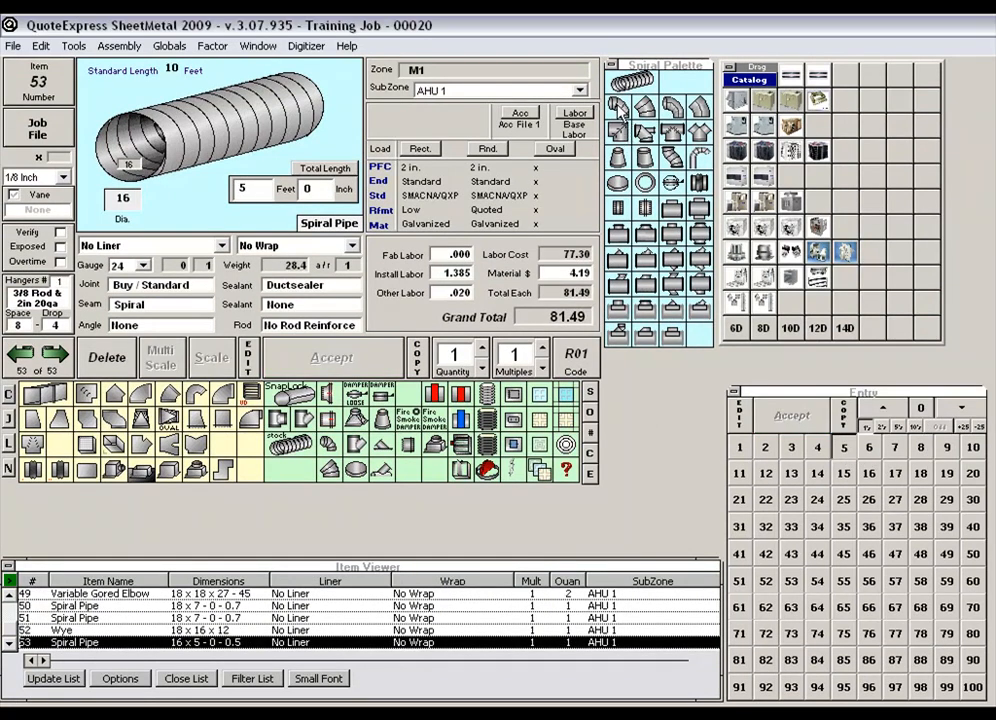
# Step: End the 16-inch branch with a 16-inch 90-degree gored elbow and a 16-inch round diffuser
pyautogui.click(621, 110)
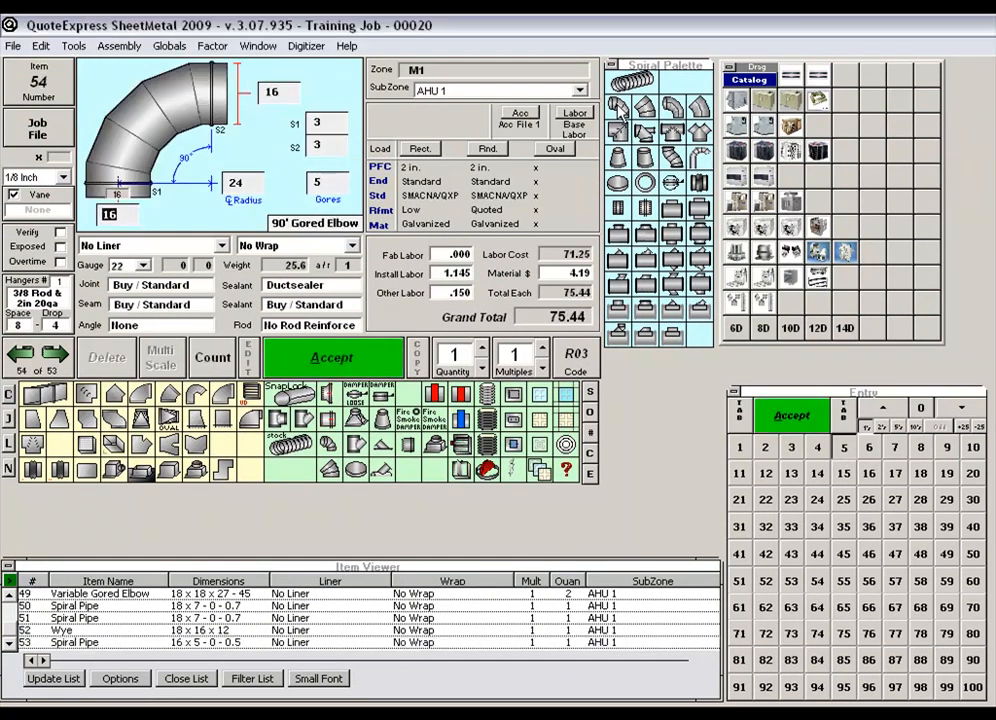
pyautogui.click(381, 362)
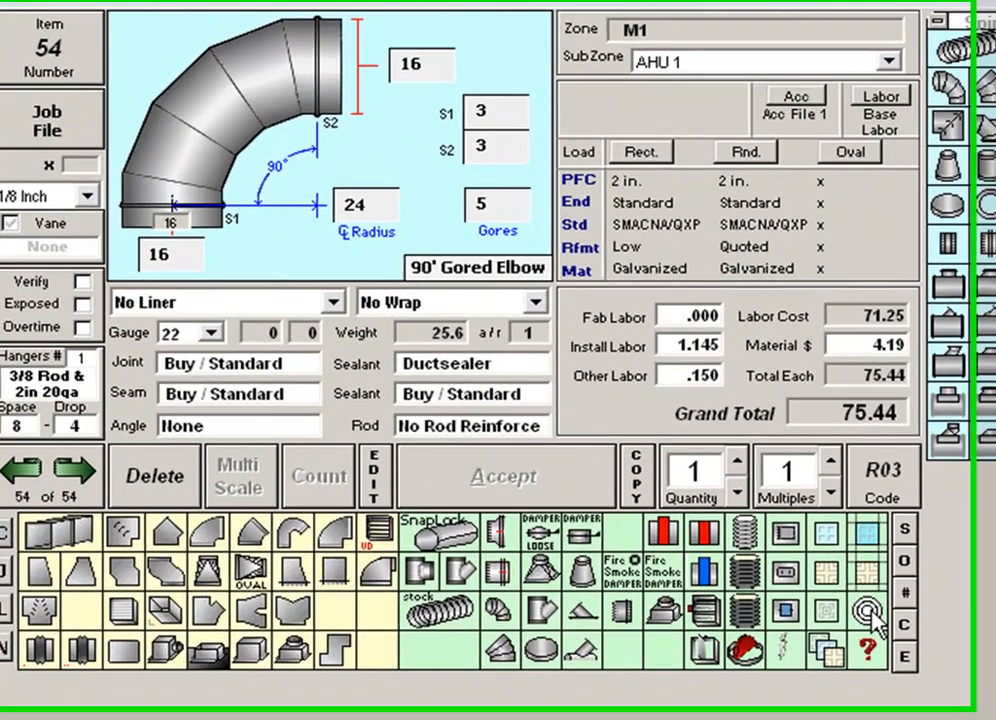
pyautogui.click(868, 613)
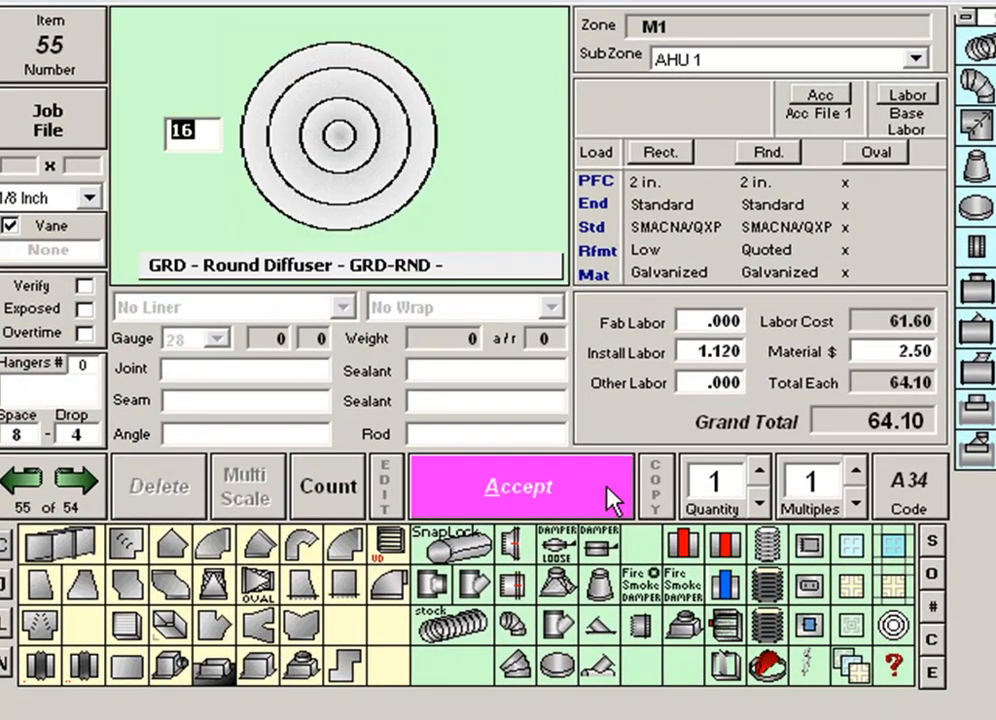
pyautogui.click(612, 498)
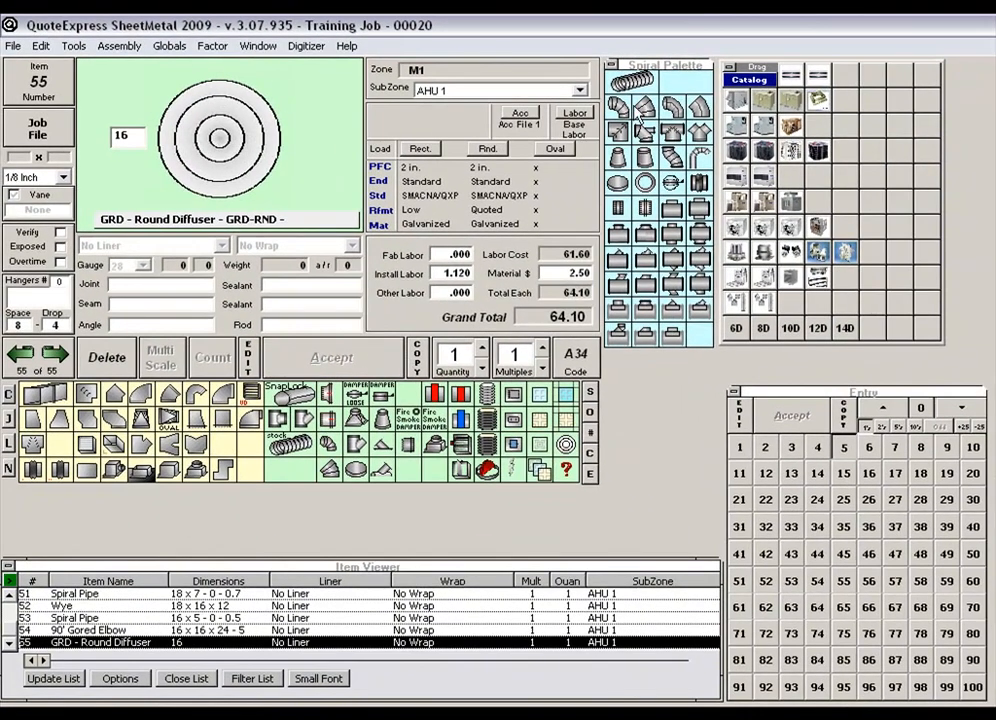
# Step: Add 12-inch spiral pipe 5 feet long for the wye's smaller branch
pyautogui.click(633, 82)
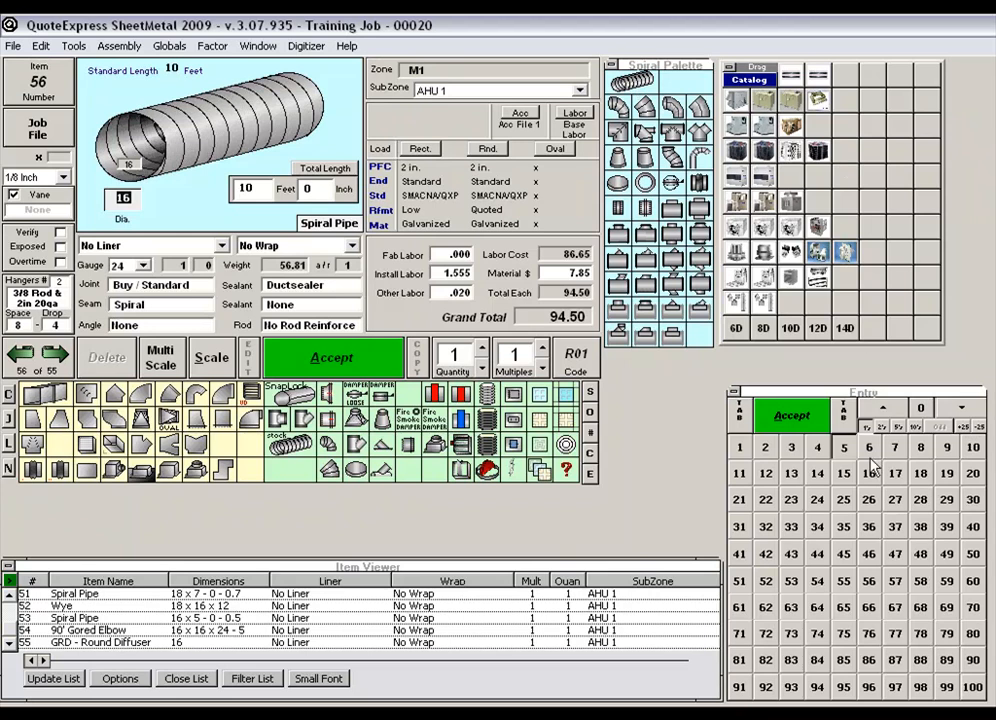
pyautogui.click(766, 473)
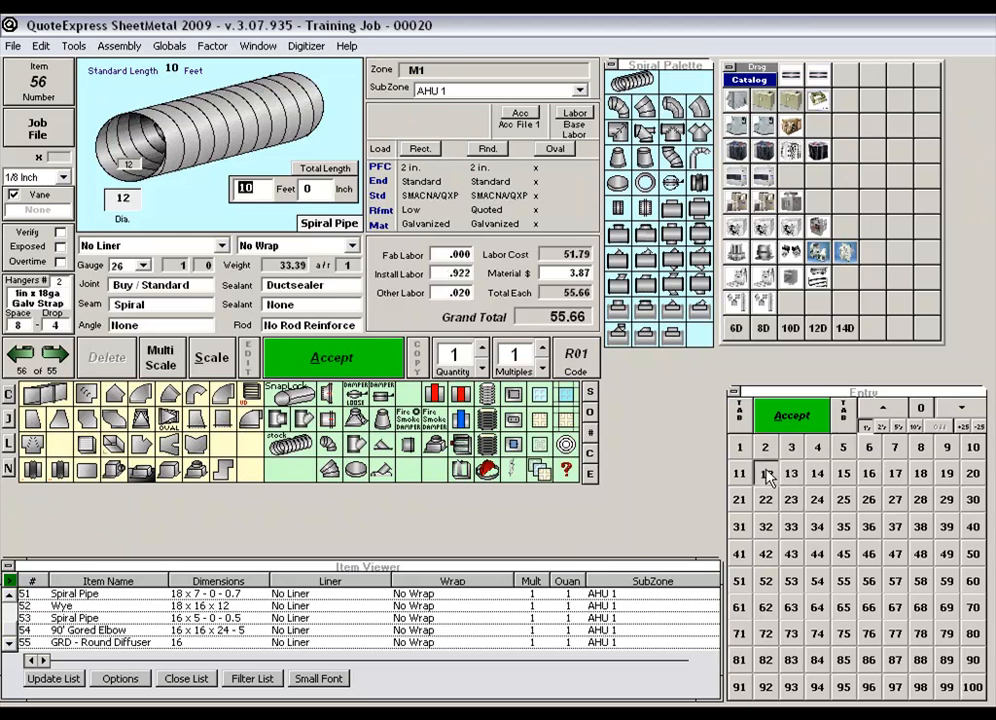
pyautogui.click(843, 447)
pyautogui.click(790, 415)
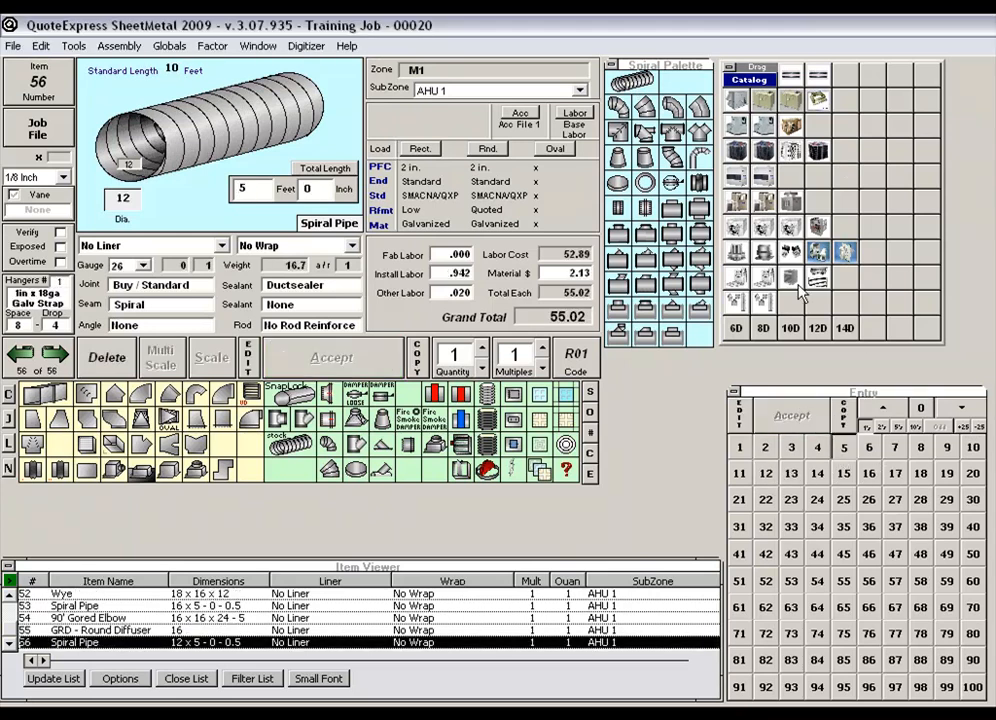
# Step: End the 12-inch branch with a 12-inch 90-degree gored elbow and a 12-inch round diffuser
pyautogui.click(620, 105)
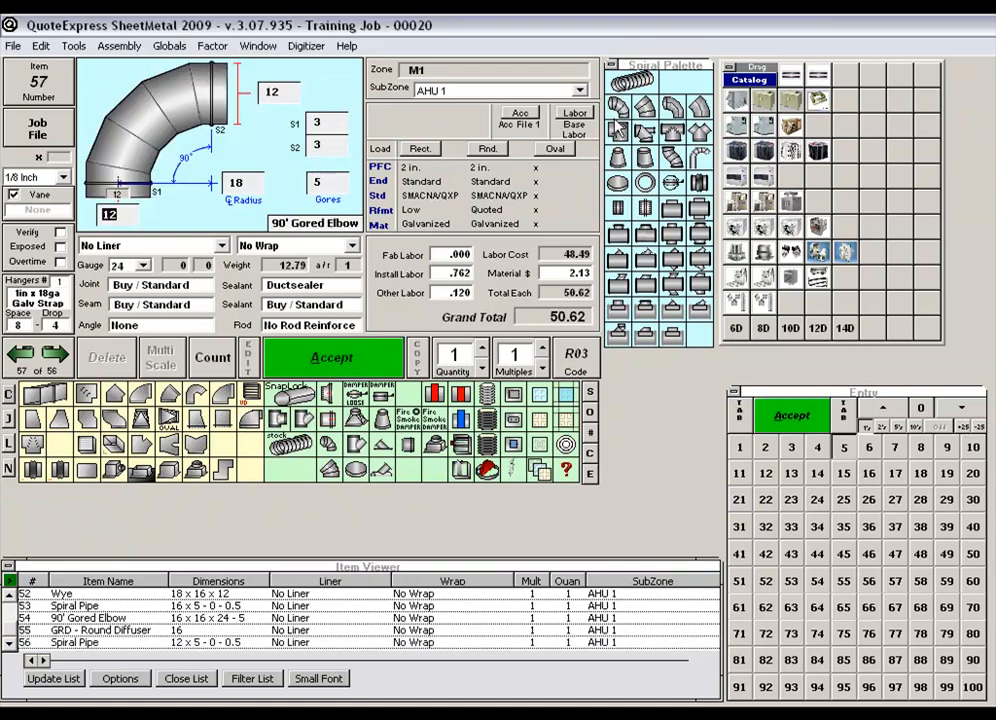
pyautogui.click(375, 360)
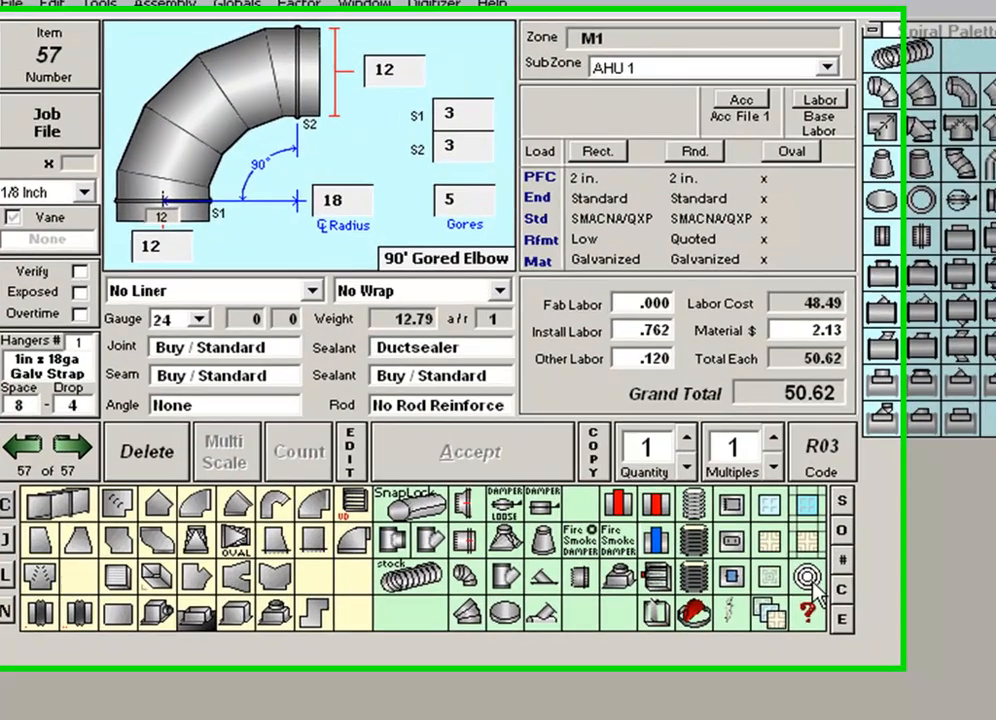
pyautogui.click(566, 445)
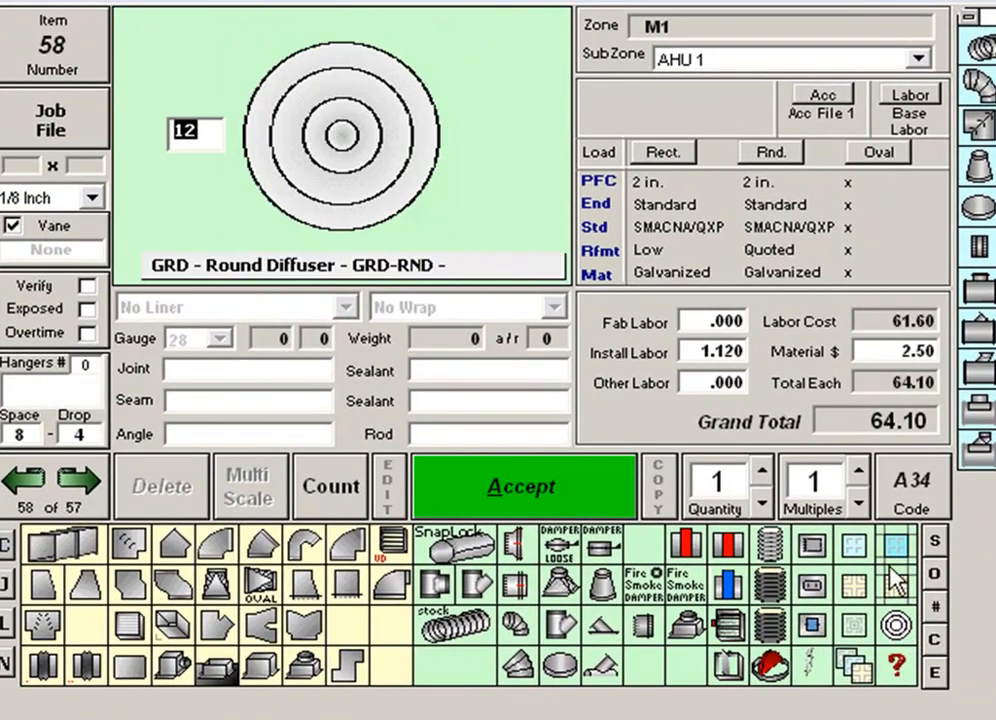
pyautogui.click(607, 497)
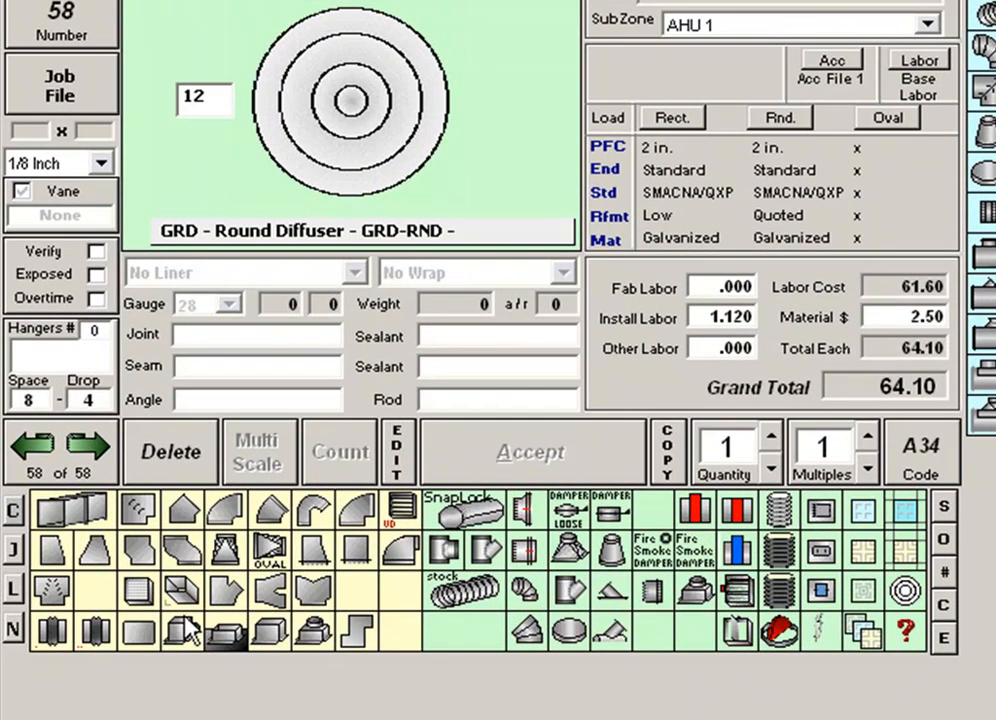
# Step: Add a 24 x 12 Duro Dyne Neoprene canvas connector
pyautogui.click(47, 636)
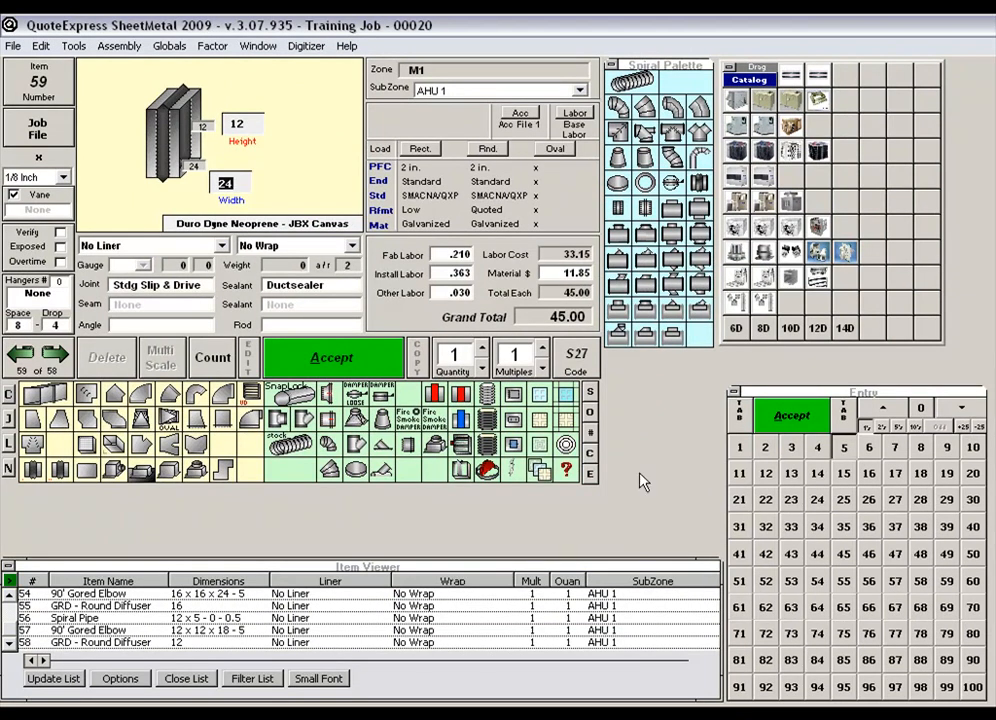
pyautogui.click(783, 425)
pyautogui.click(783, 422)
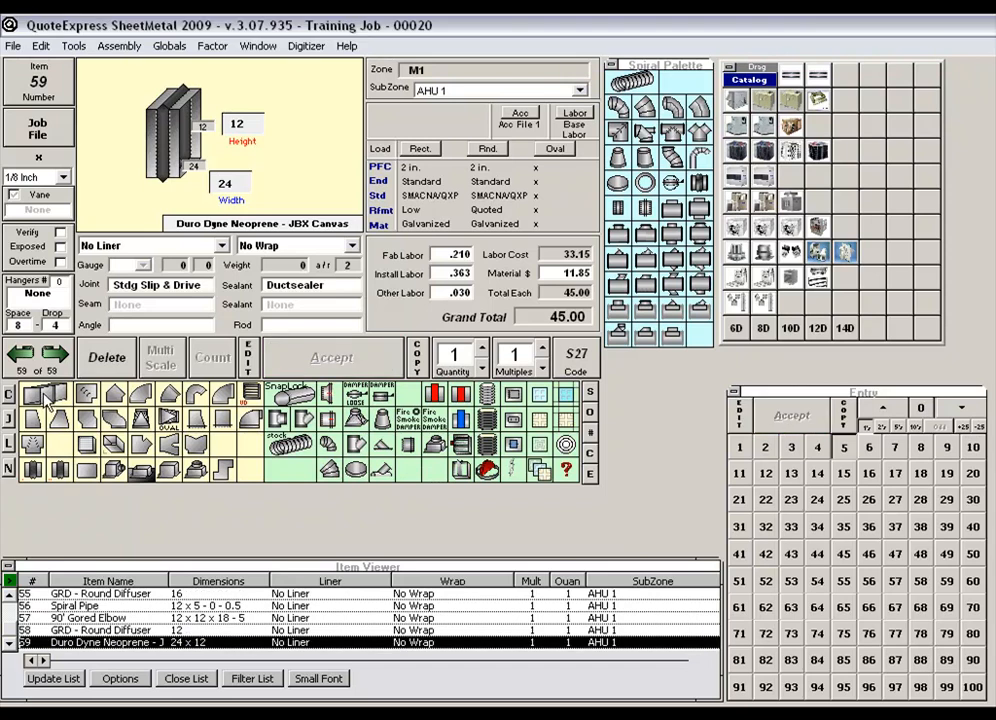
# Step: Add a 24 x 12 rectangular duct 10 feet long after the canvas connector
pyautogui.click(44, 399)
pyautogui.click(741, 418)
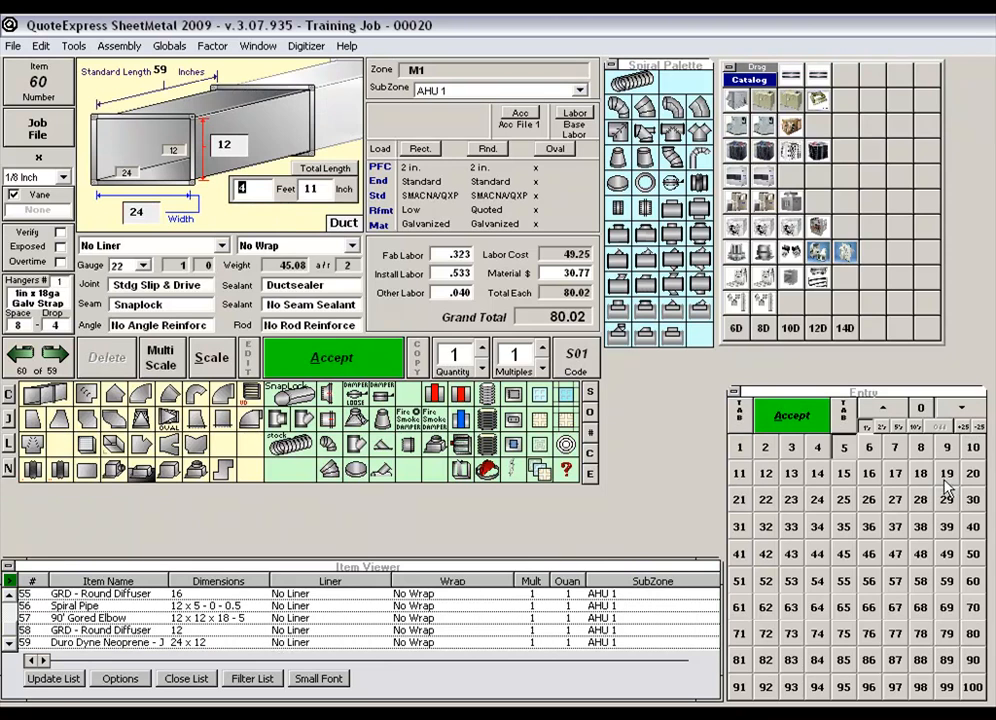
pyautogui.click(973, 452)
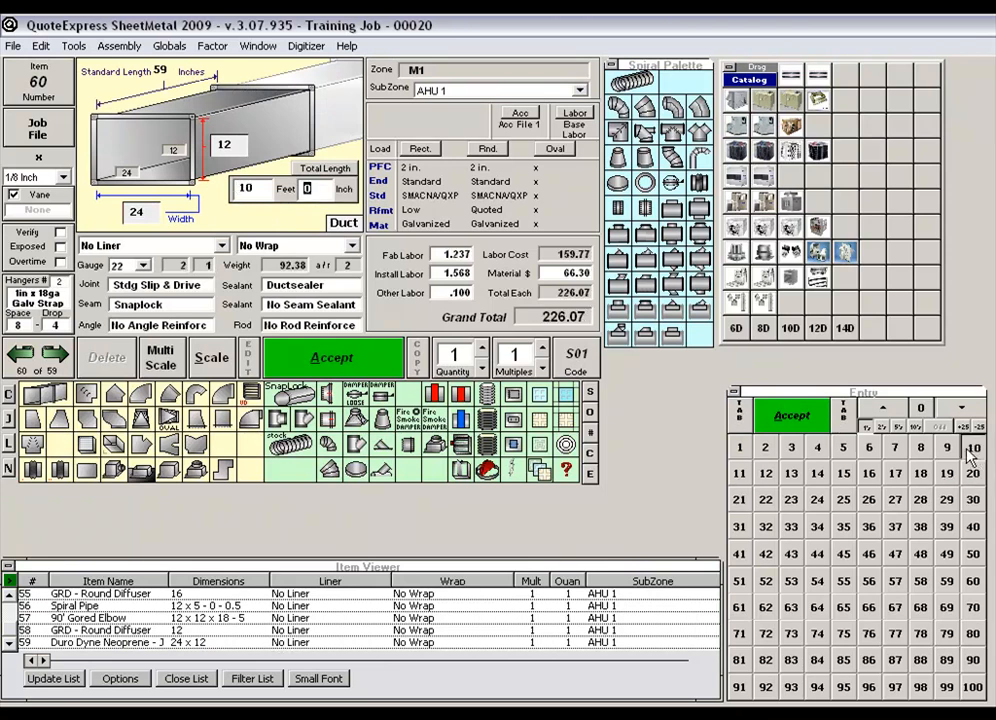
pyautogui.click(806, 424)
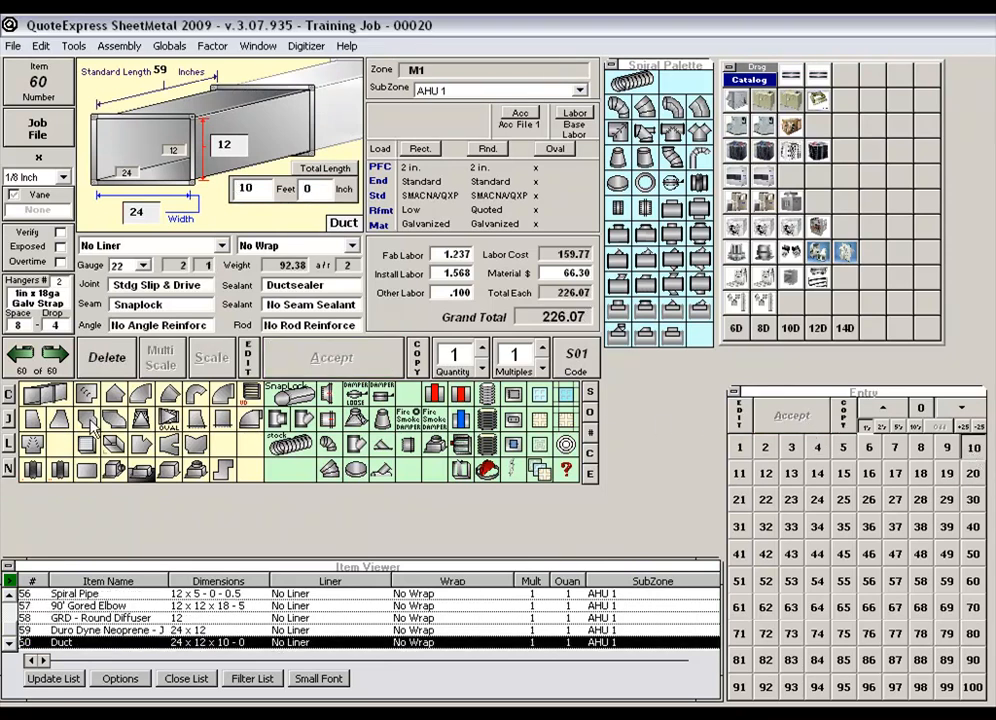
# Step: Add a 90-degree square elbow without vanes, with its dimensions swapped to 12 wide by 24 high
pyautogui.click(86, 394)
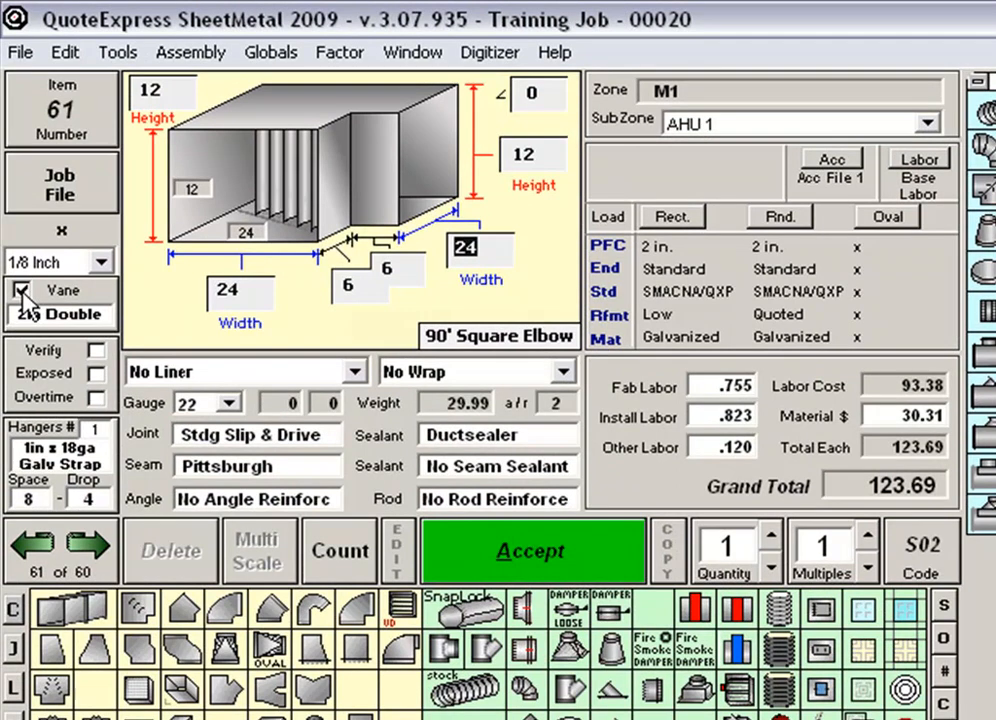
pyautogui.click(22, 292)
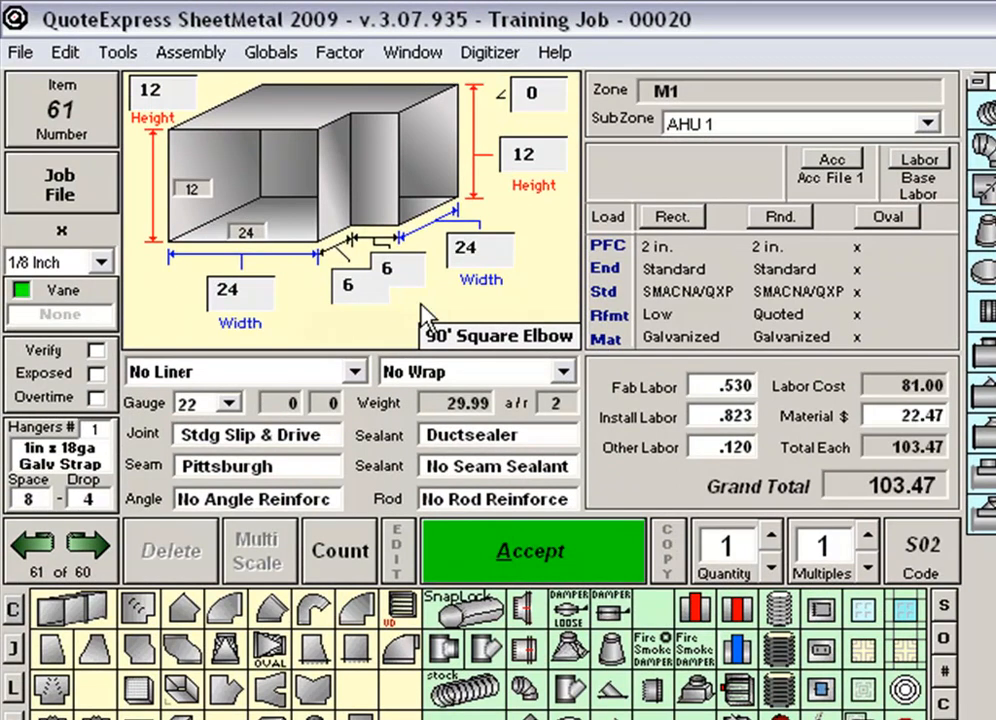
pyautogui.click(493, 336)
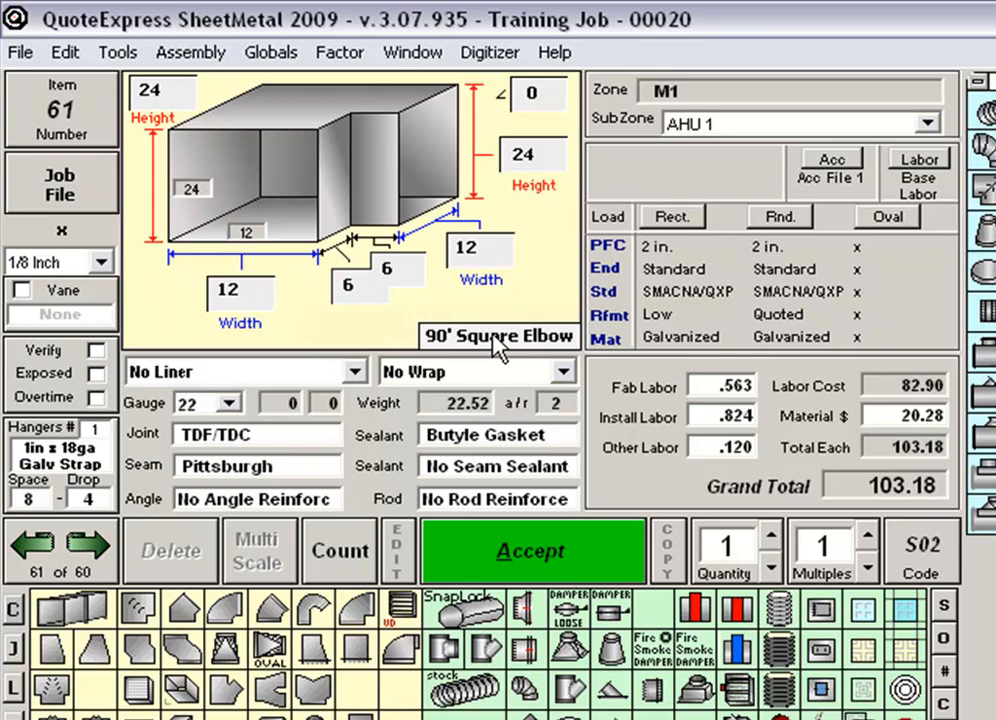
pyautogui.click(486, 557)
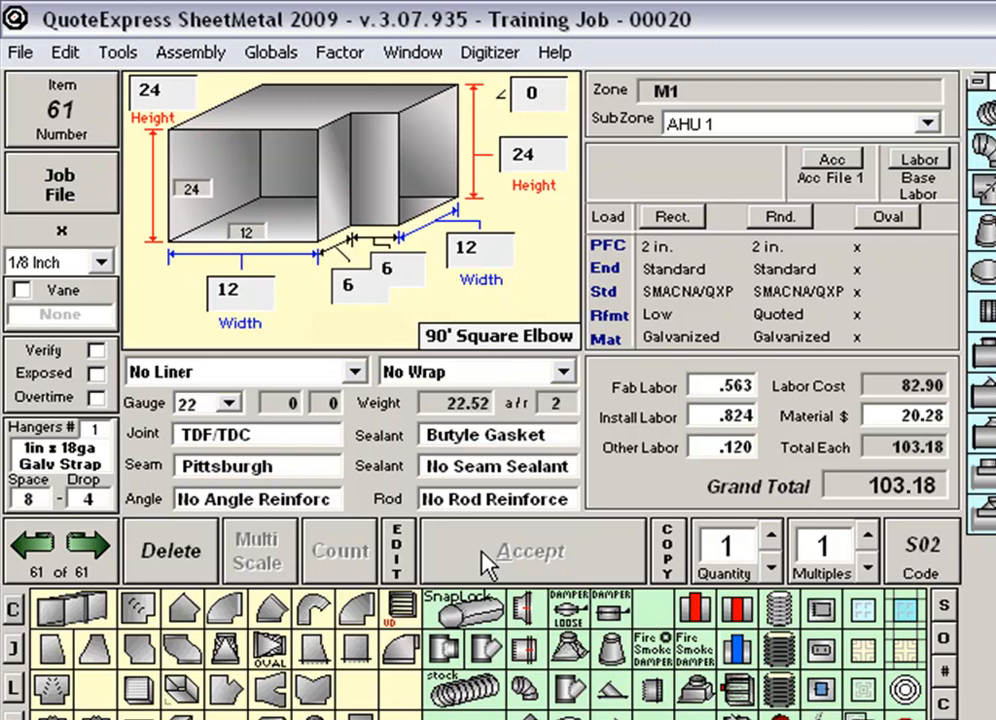
# Step: Add a duct swapped back to 24 x 12 and 10 feet long, plus a 24 x 12 90-degree square elbow with 2in double vanes
pyautogui.click(68, 610)
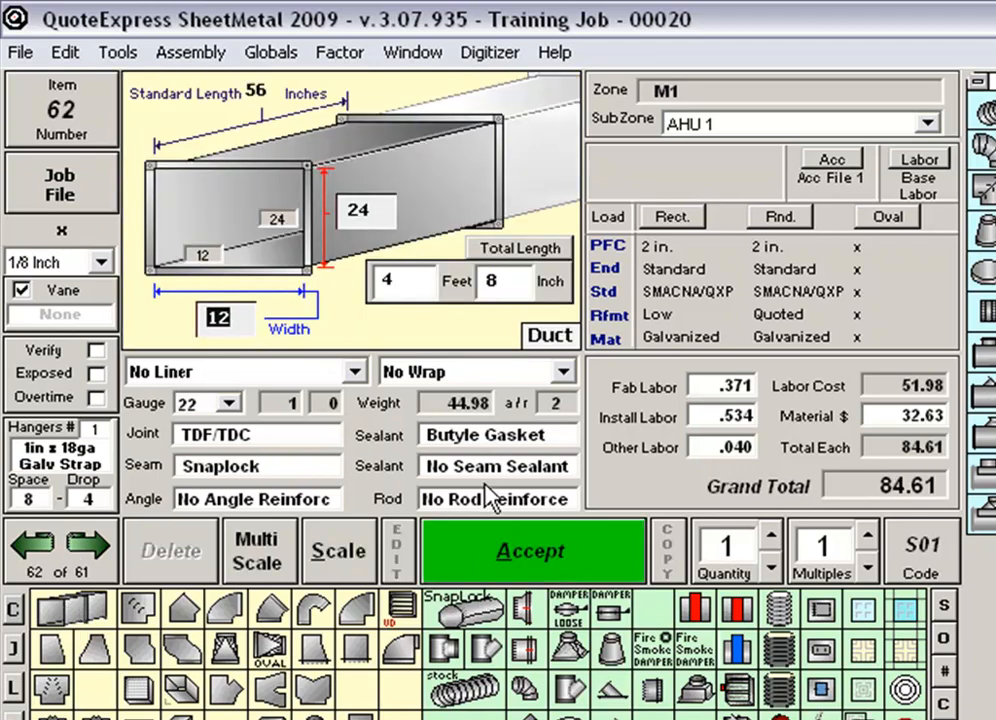
pyautogui.click(551, 341)
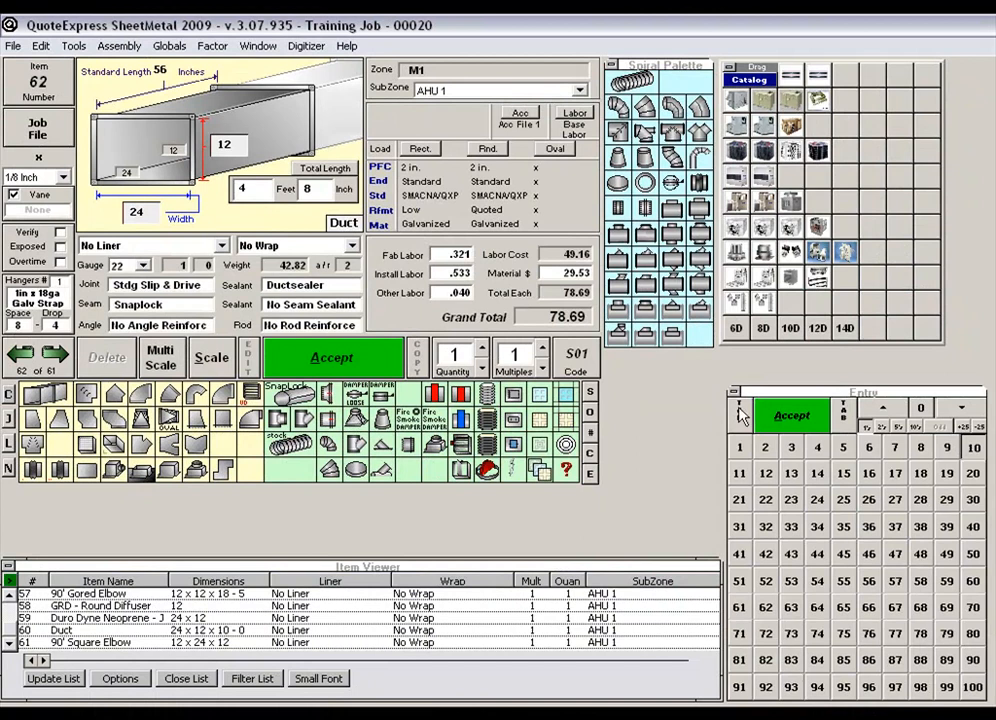
pyautogui.click(741, 415)
pyautogui.click(972, 447)
pyautogui.click(779, 418)
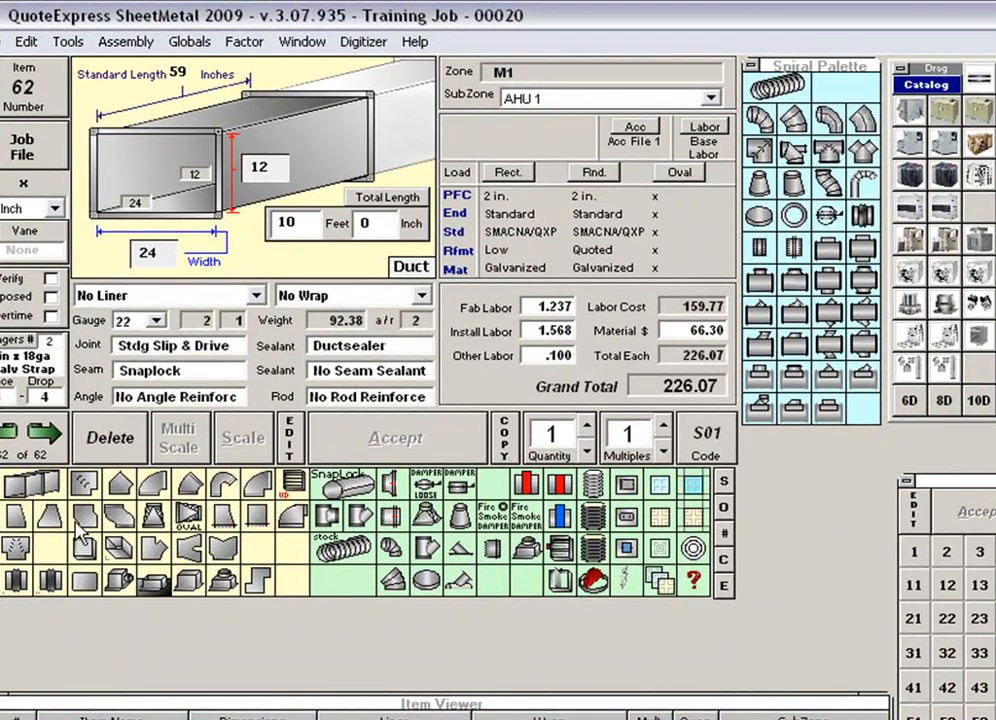
pyautogui.click(80, 530)
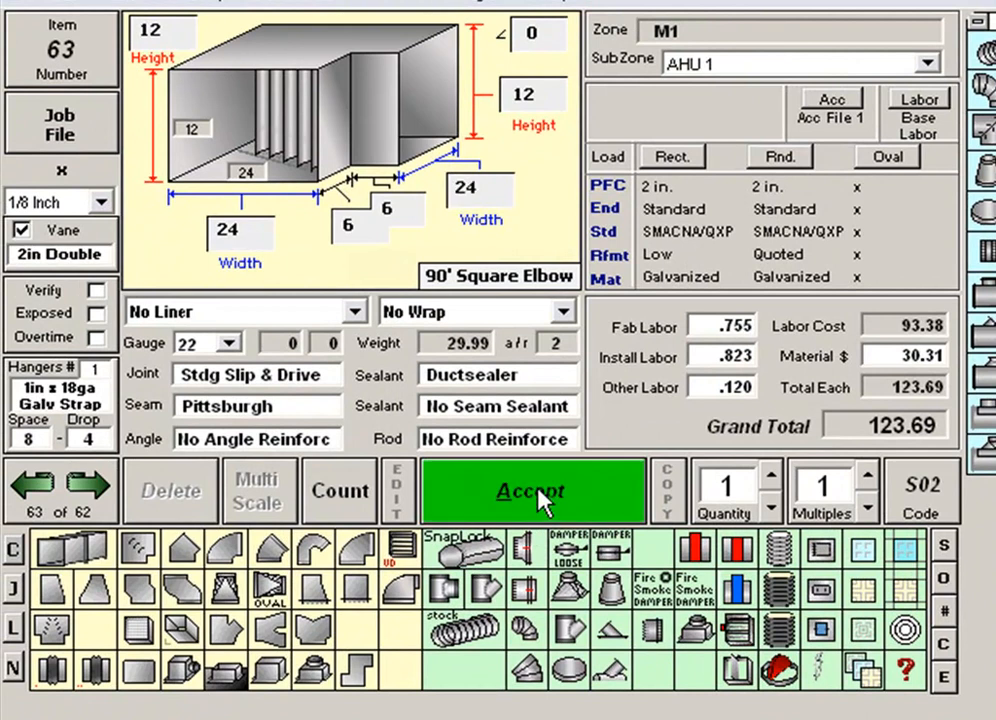
pyautogui.click(500, 485)
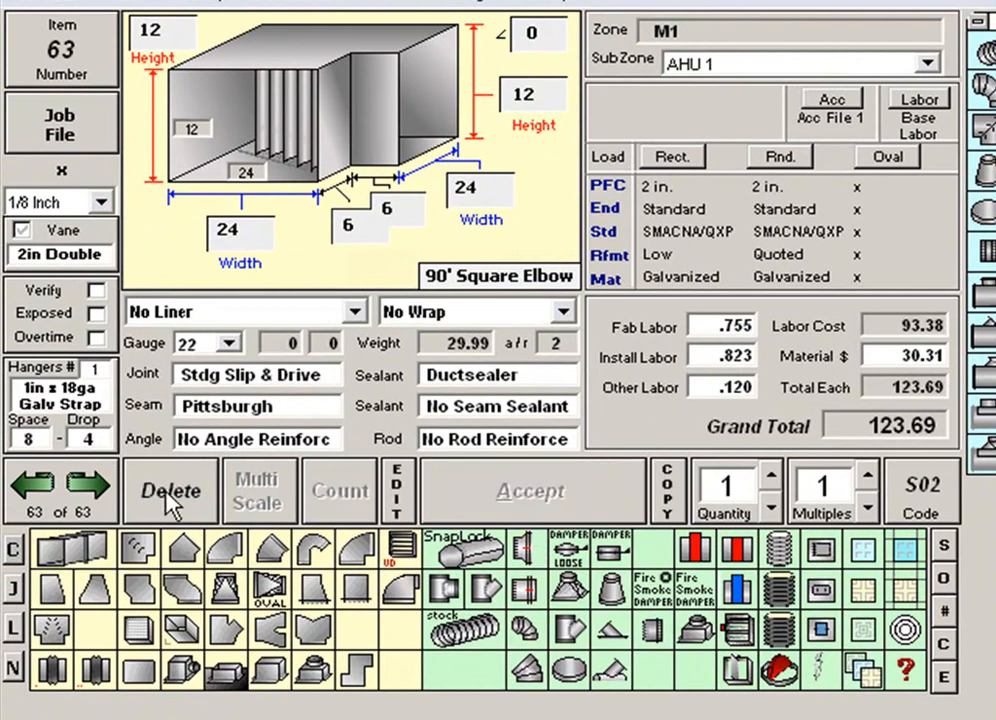
# Step: Add a 24 x 12 duct 4 feet 11 inches long and close it with a 24 x 12 end cap with birdscreen, throat 2
pyautogui.click(52, 552)
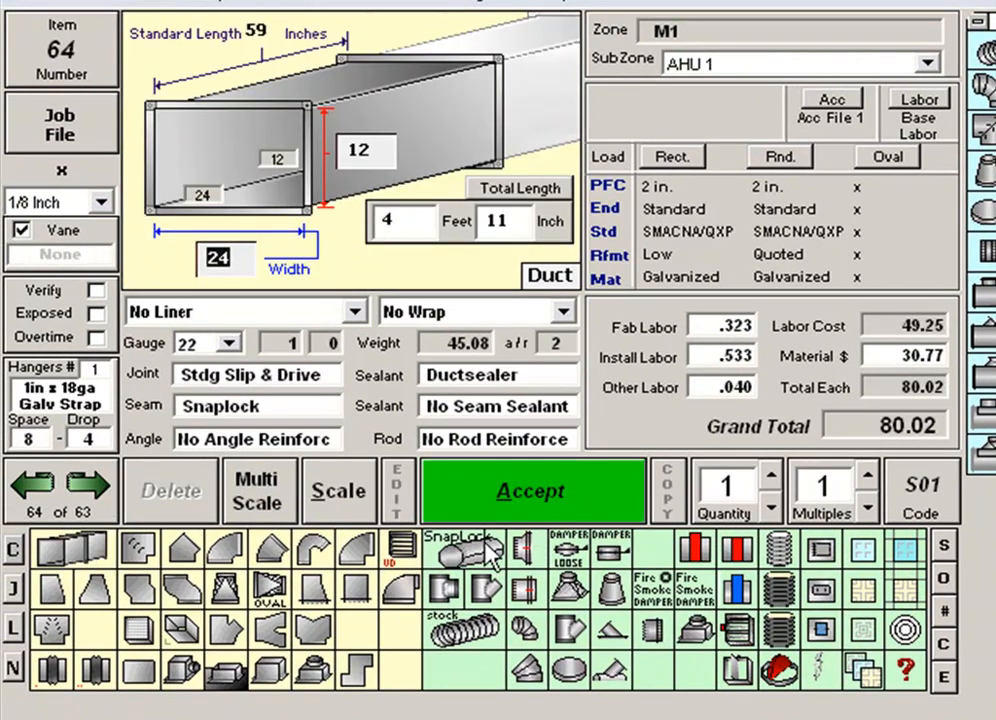
pyautogui.click(490, 490)
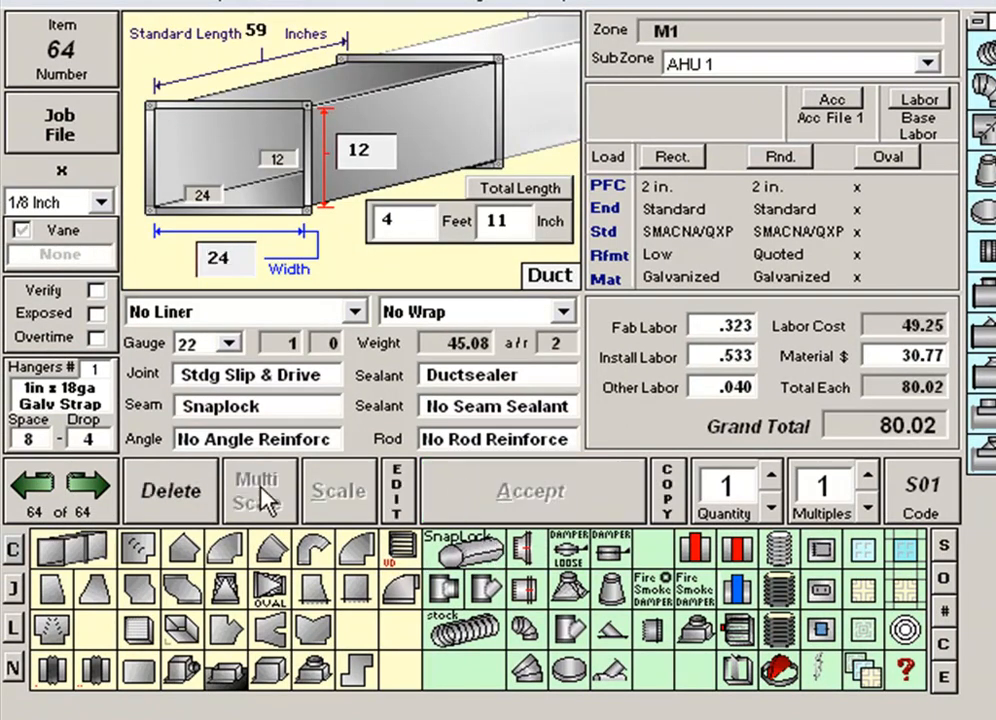
pyautogui.click(137, 632)
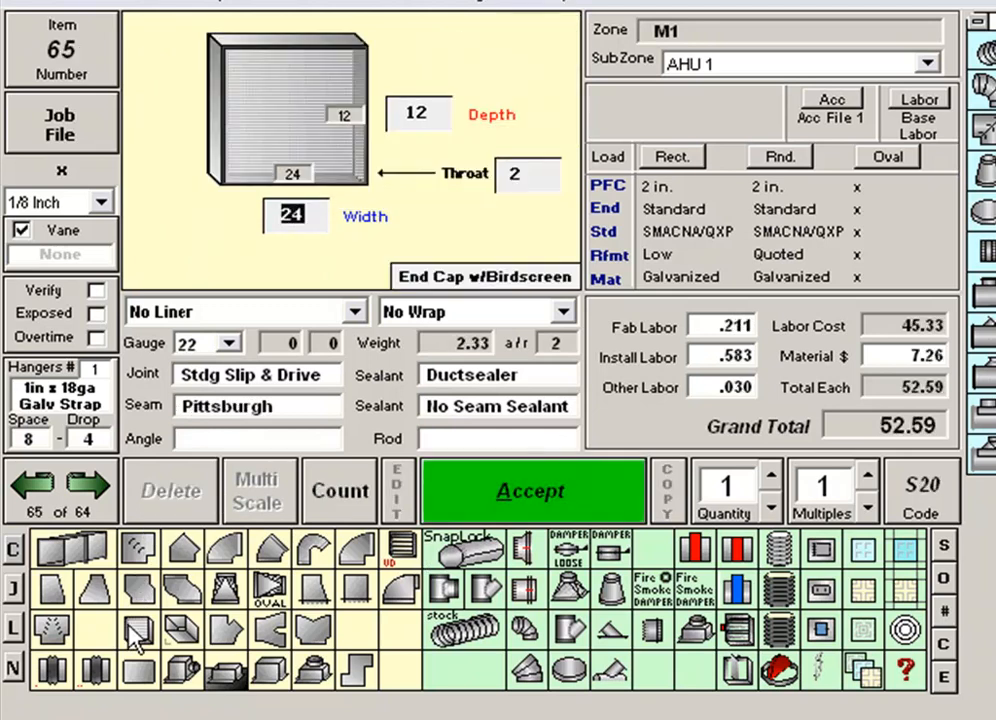
pyautogui.click(512, 494)
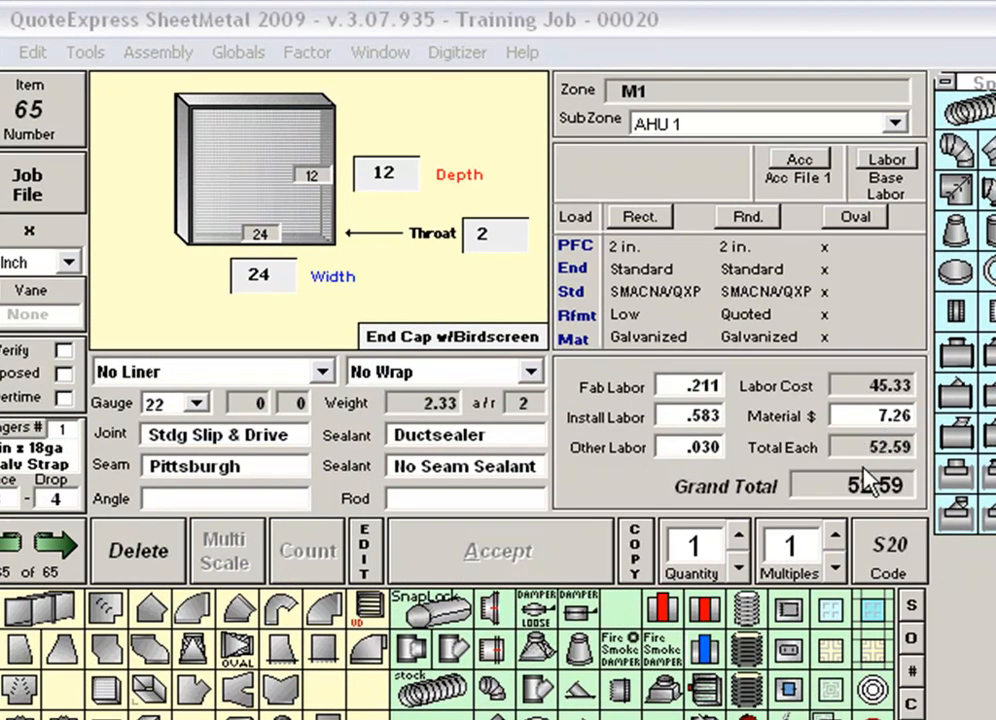
# Step: Add three 14-inch lay-in grilles
pyautogui.click(866, 617)
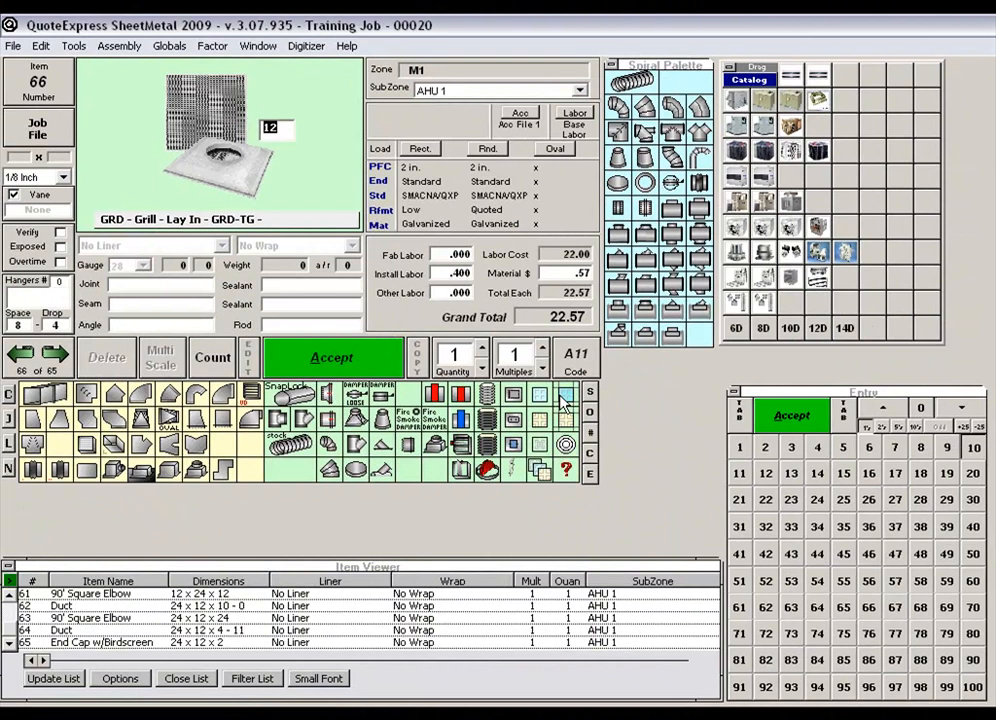
pyautogui.click(819, 475)
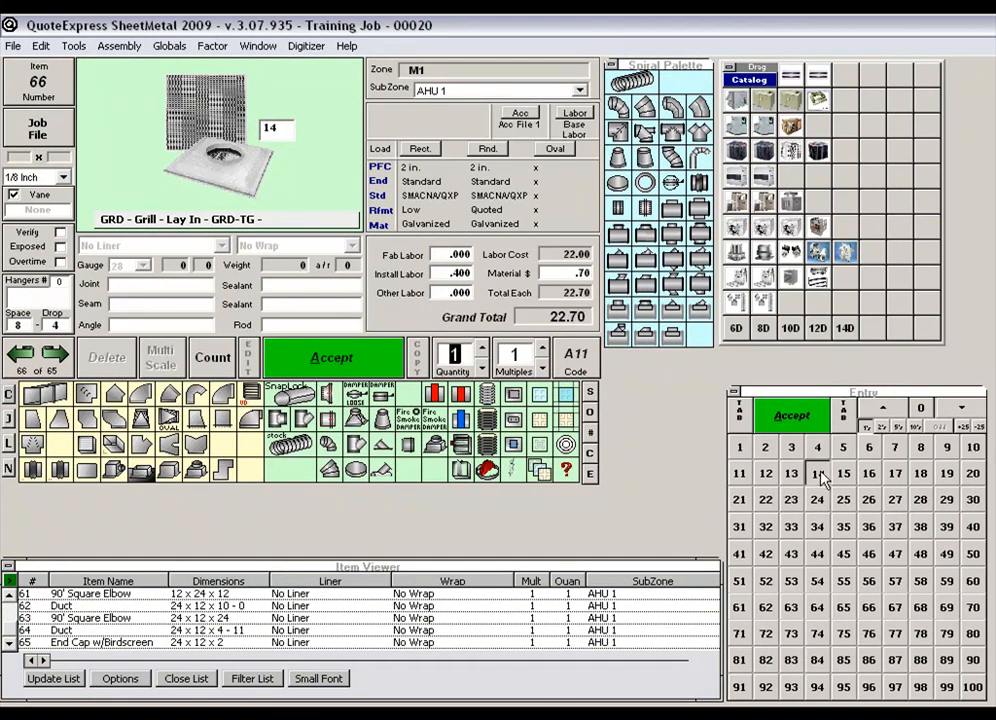
pyautogui.click(791, 451)
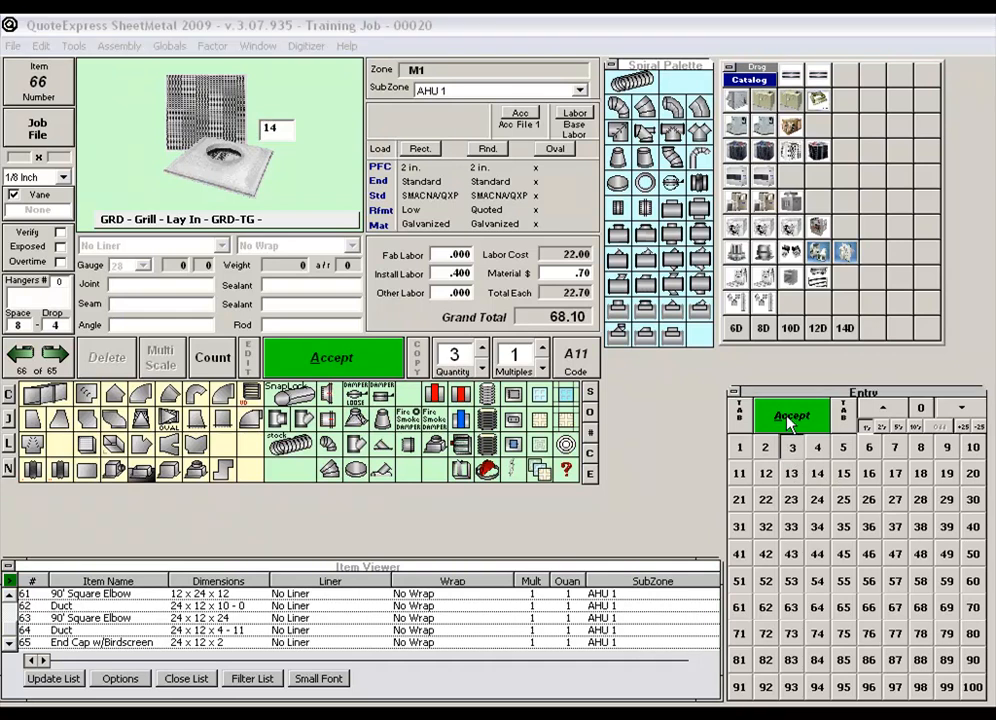
pyautogui.click(790, 418)
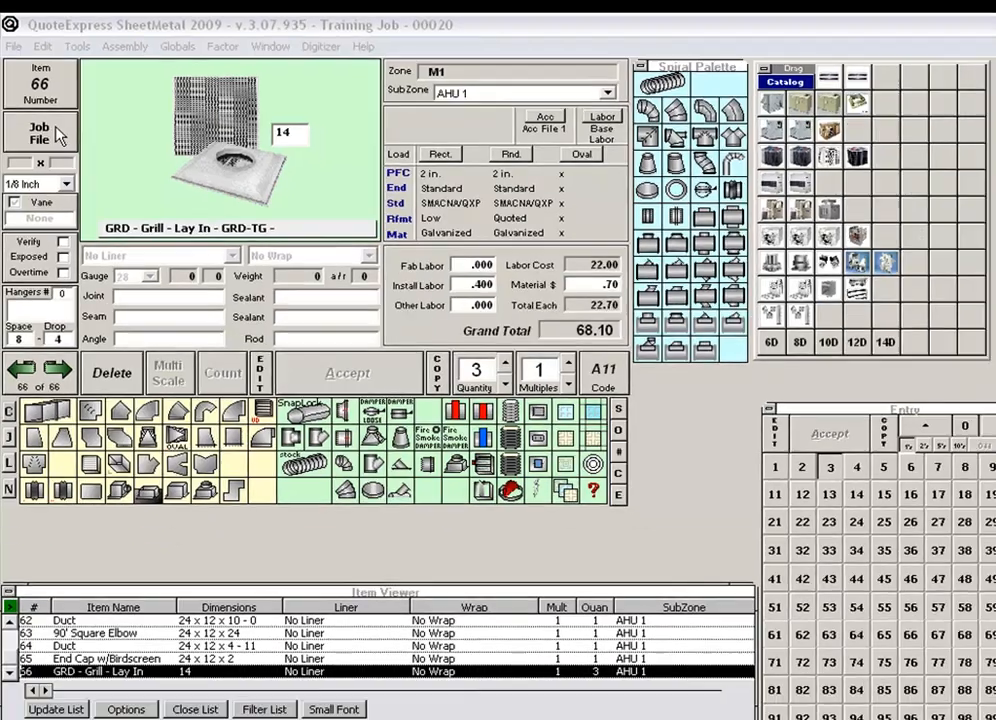
# Step: Leave the takeoff and return to the job file to process zone M1
pyautogui.click(84, 180)
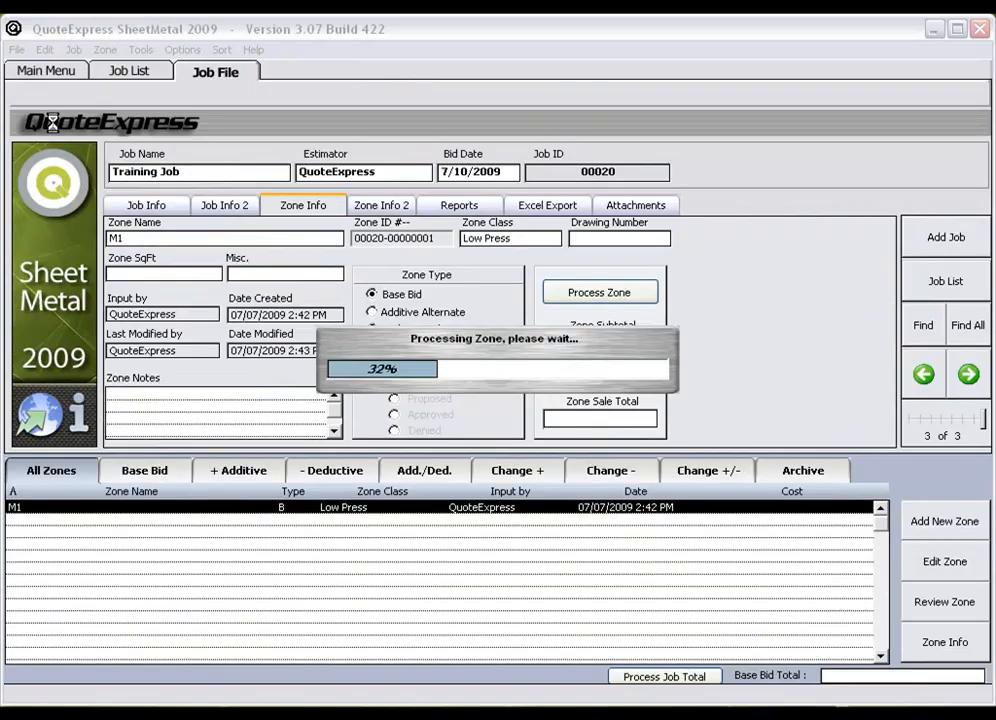